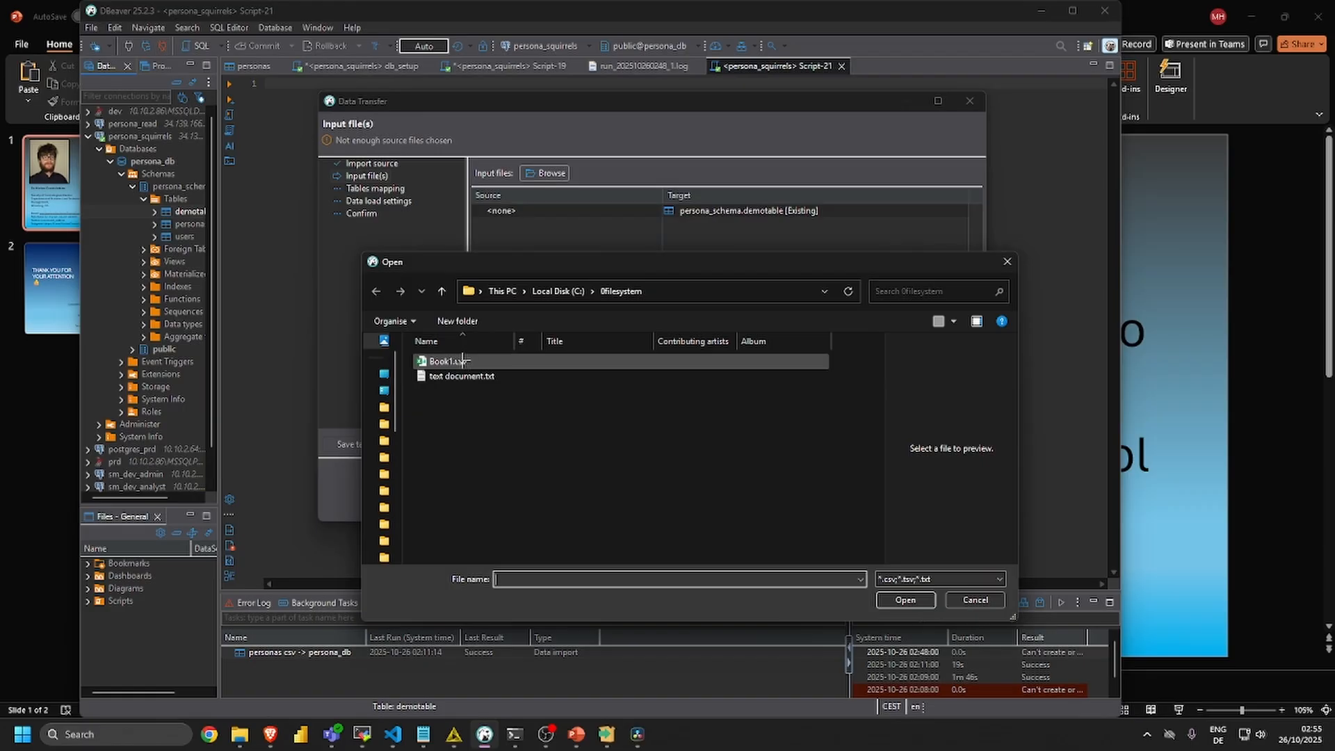
# Choose Book1.csv as the source file for the demotable import and review its encoding and column delimiter settings.
pyautogui.doubleClick(448, 361)
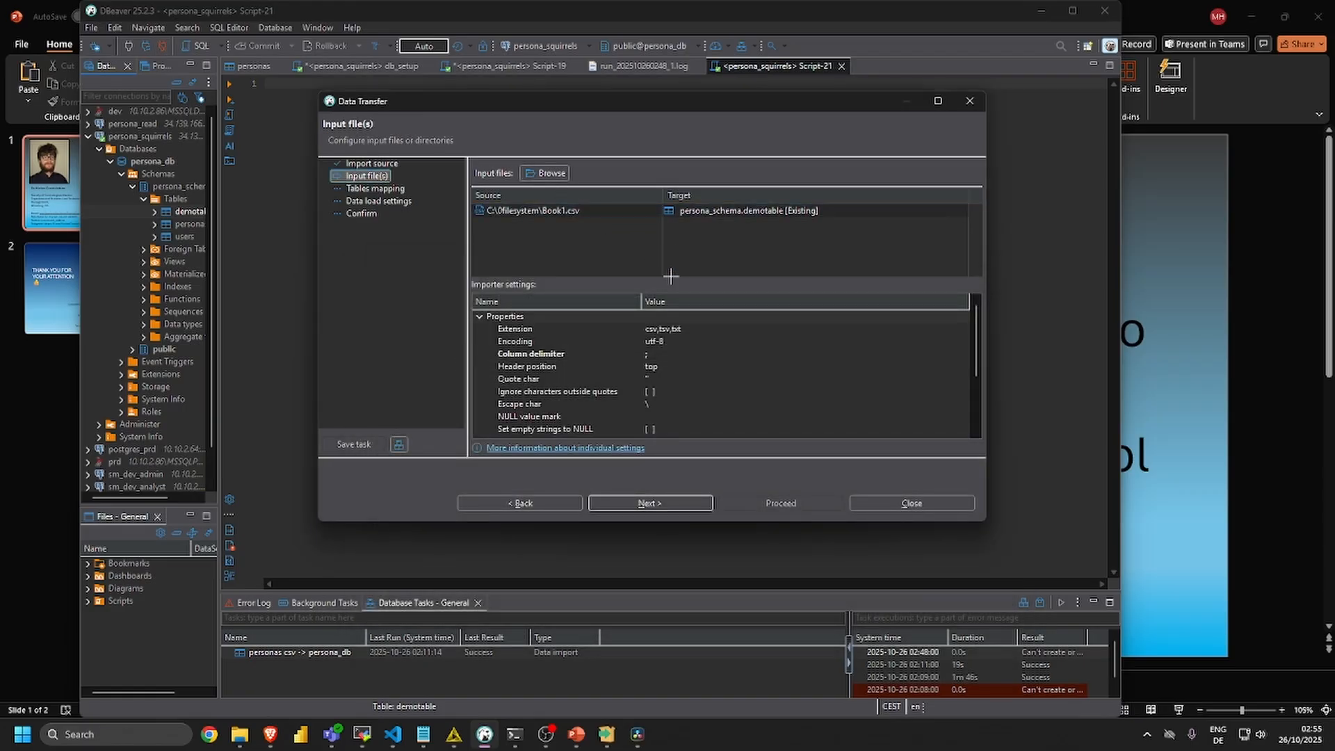
pyautogui.click(652, 353)
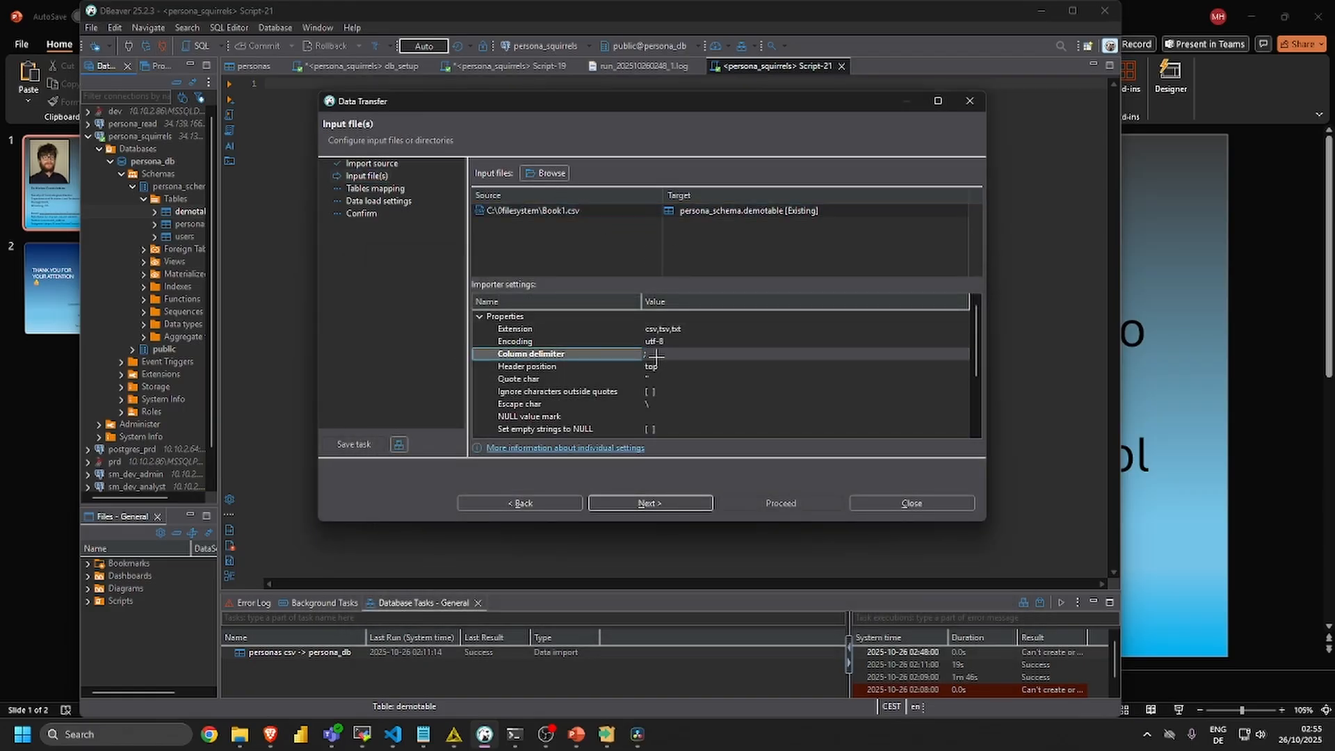
pyautogui.click(657, 340)
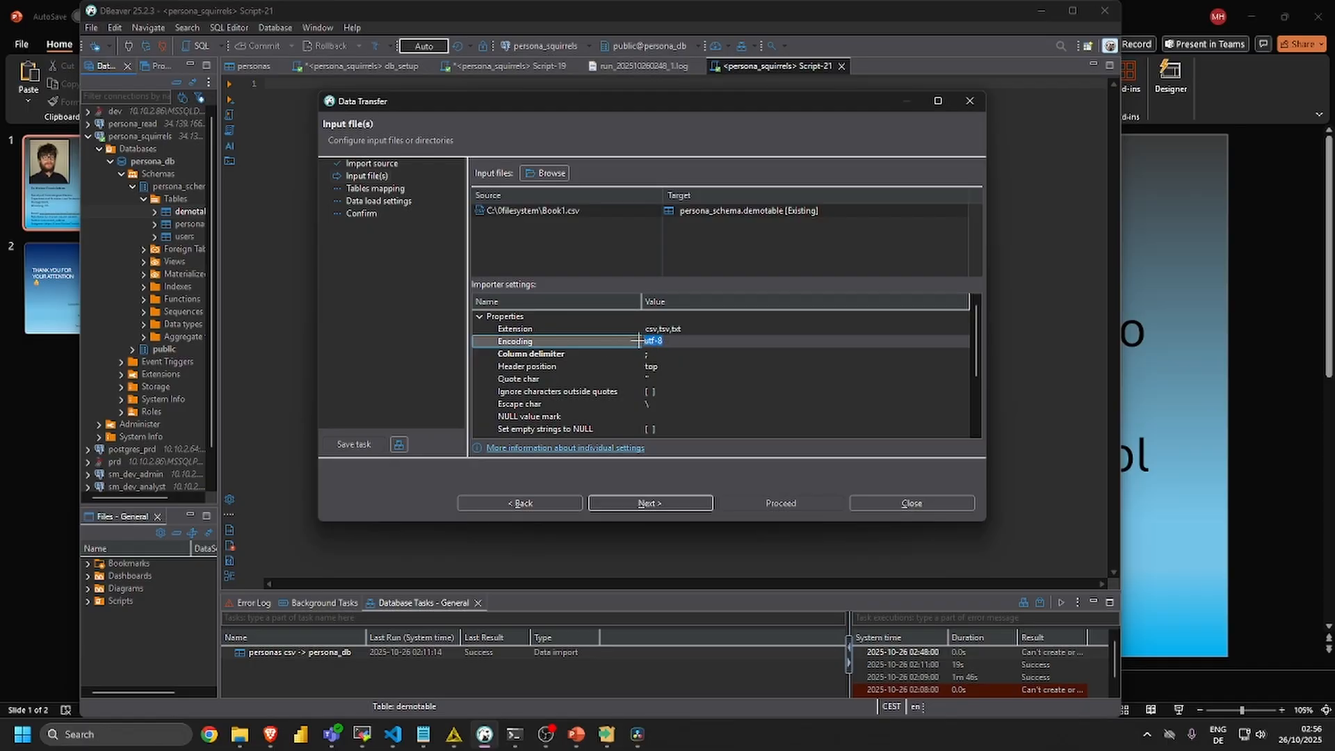
# Try clearing the column delimiter and expand the Book1.csv column mapping.
pyautogui.click(651, 354)
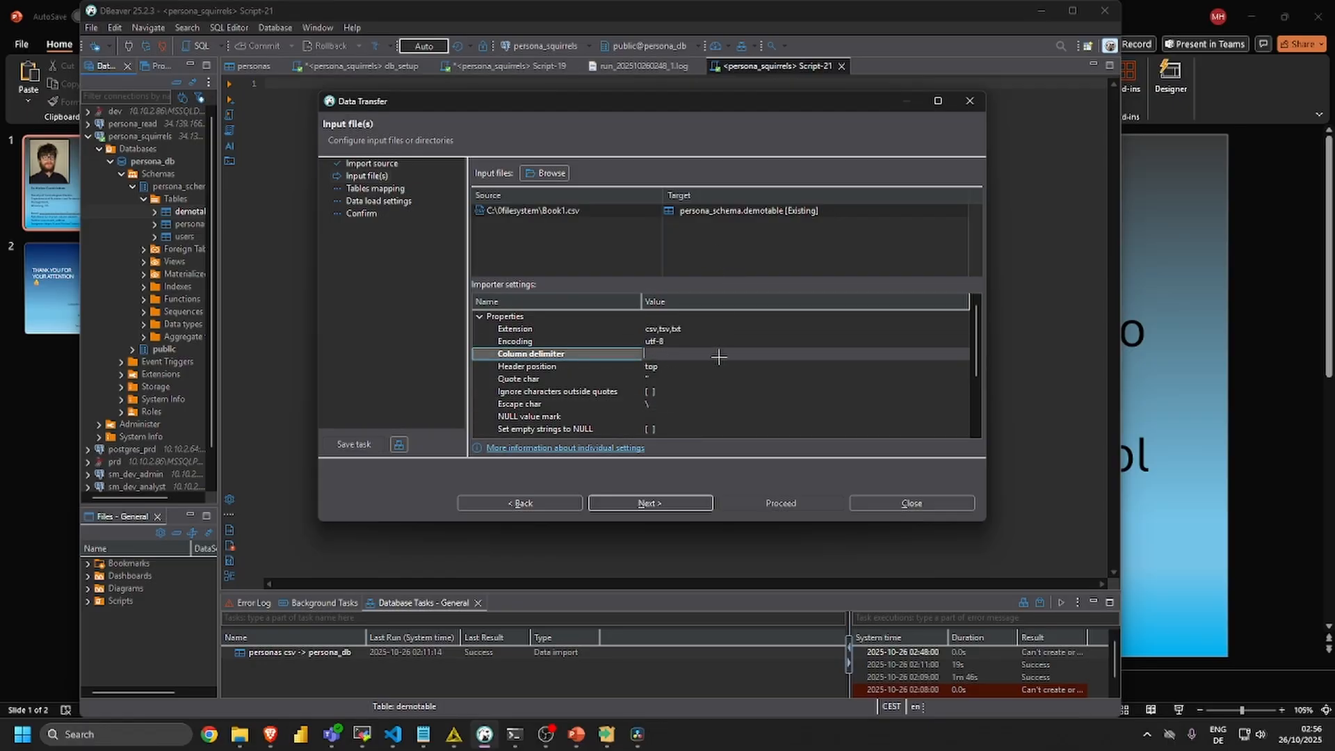
pyautogui.click(648, 502)
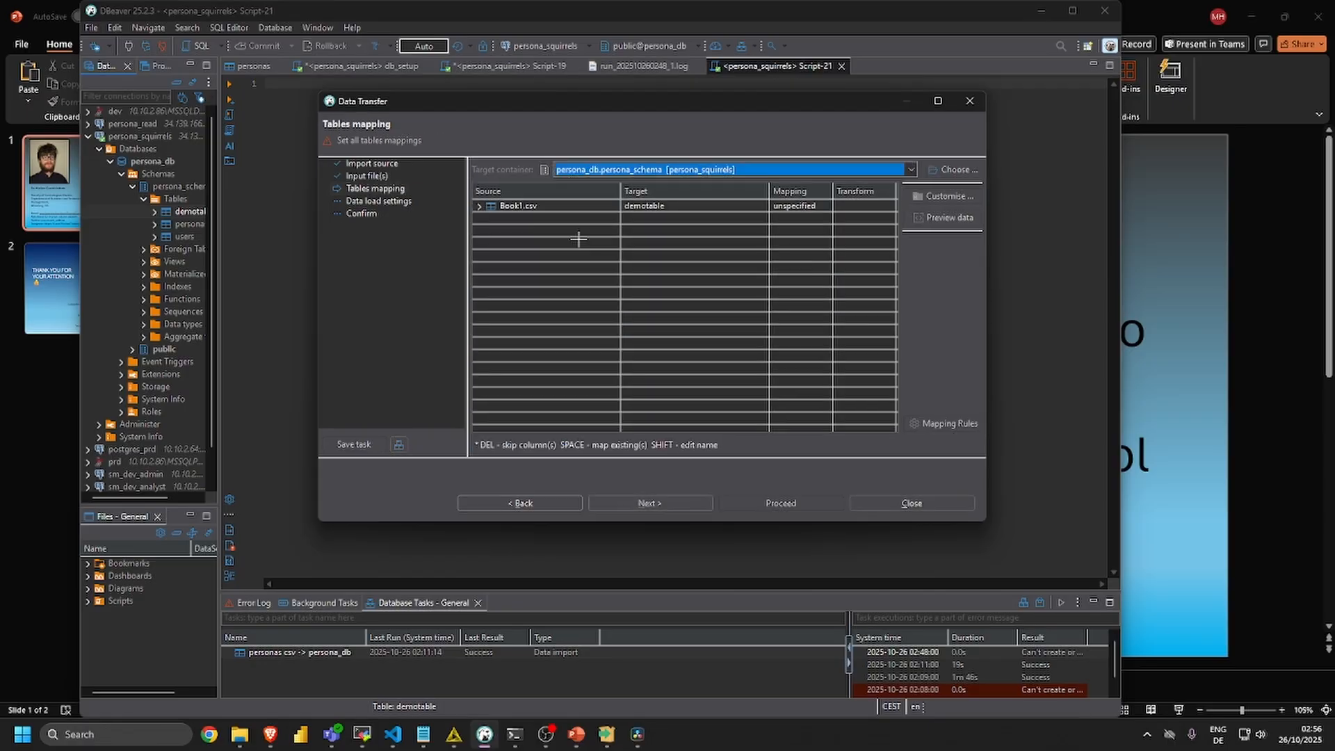
pyautogui.click(479, 206)
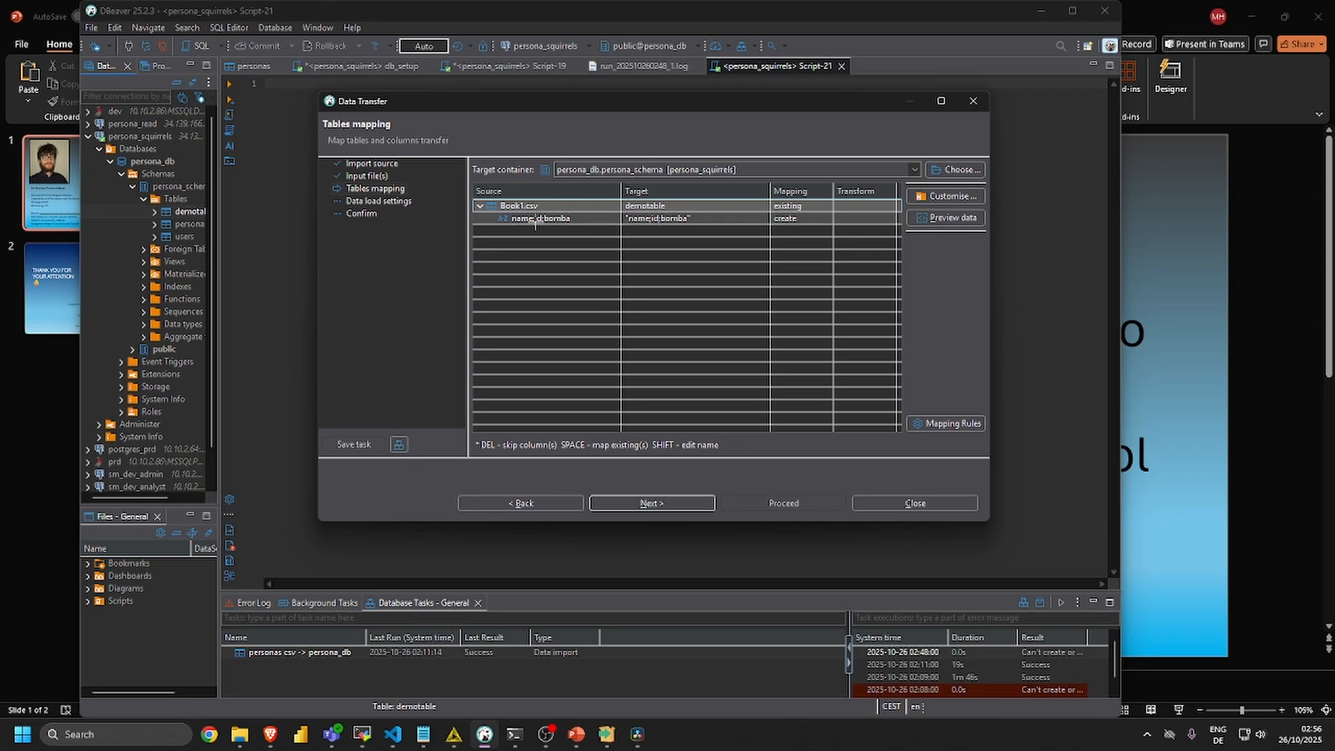
# Return to the input file settings, set the column delimiter to ";", and expand the Book1.csv column mapping.
pyautogui.click(567, 504)
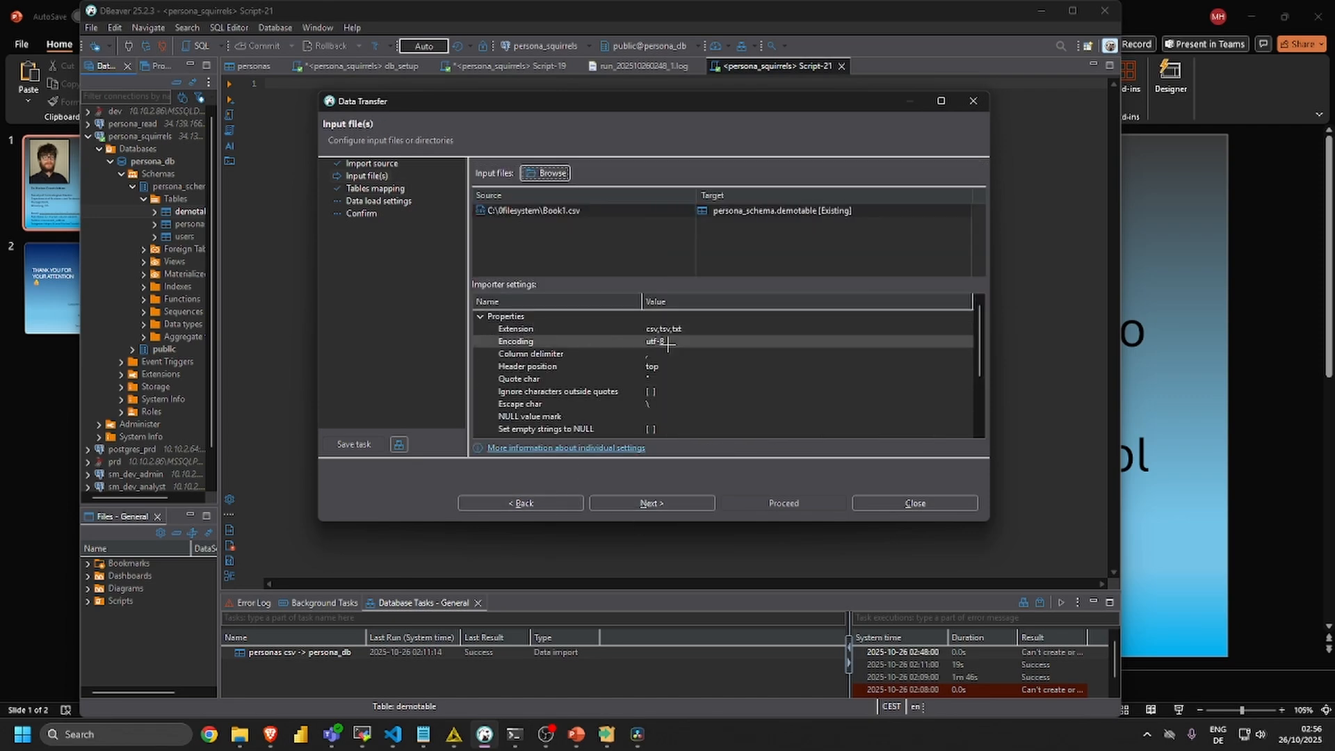
pyautogui.click(663, 356)
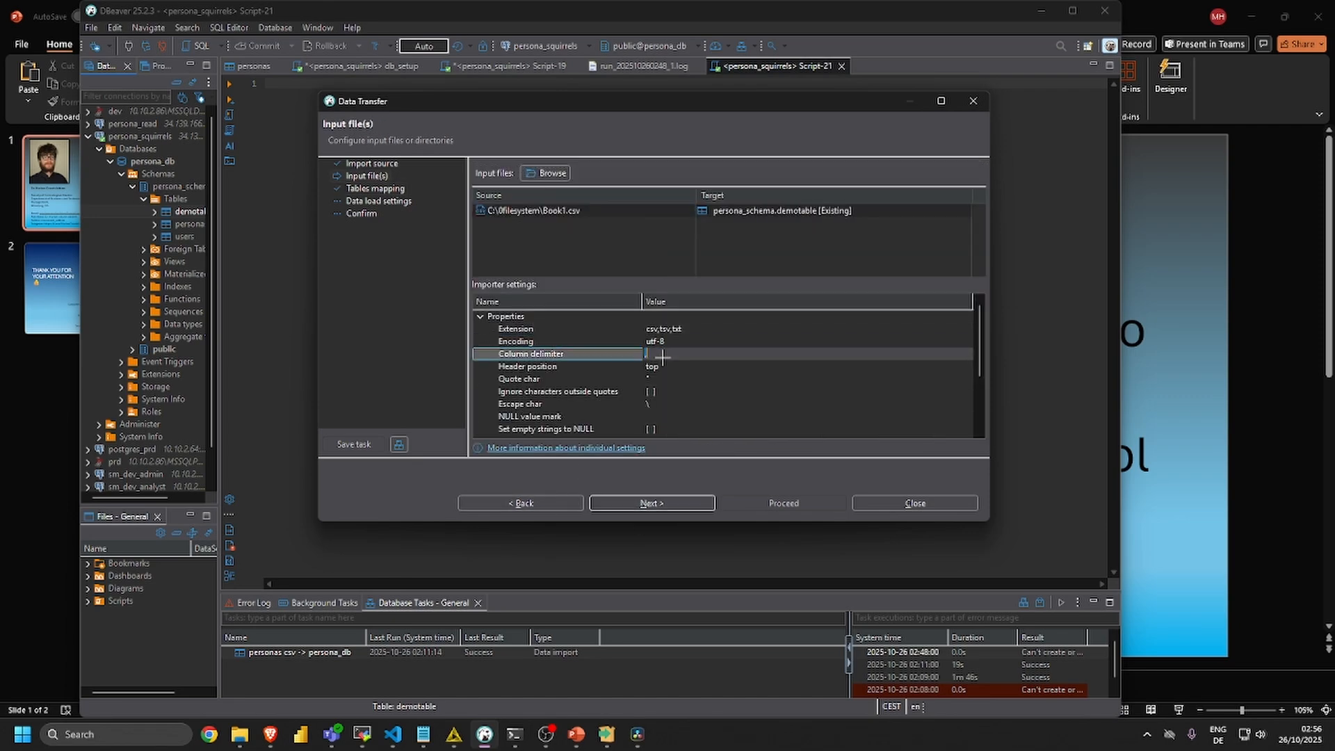
pyautogui.write(';')
pyautogui.click(647, 502)
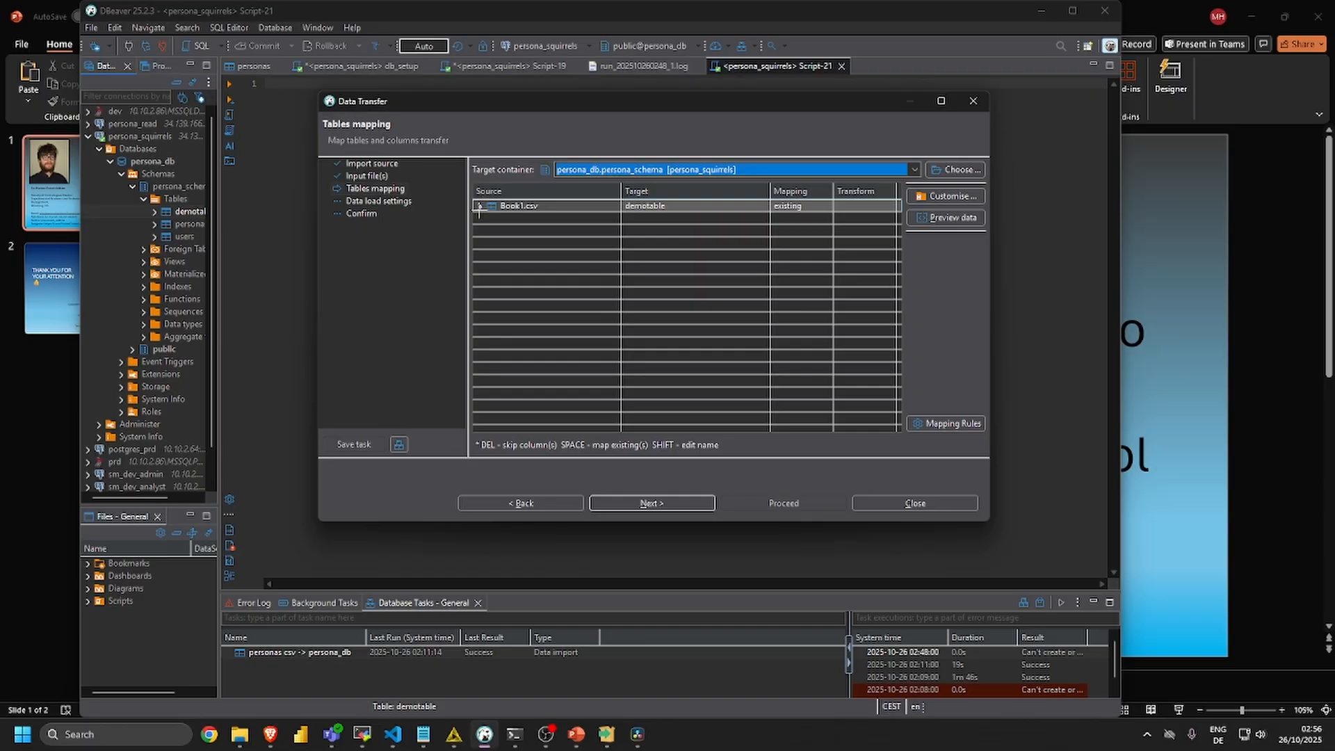
pyautogui.click(479, 206)
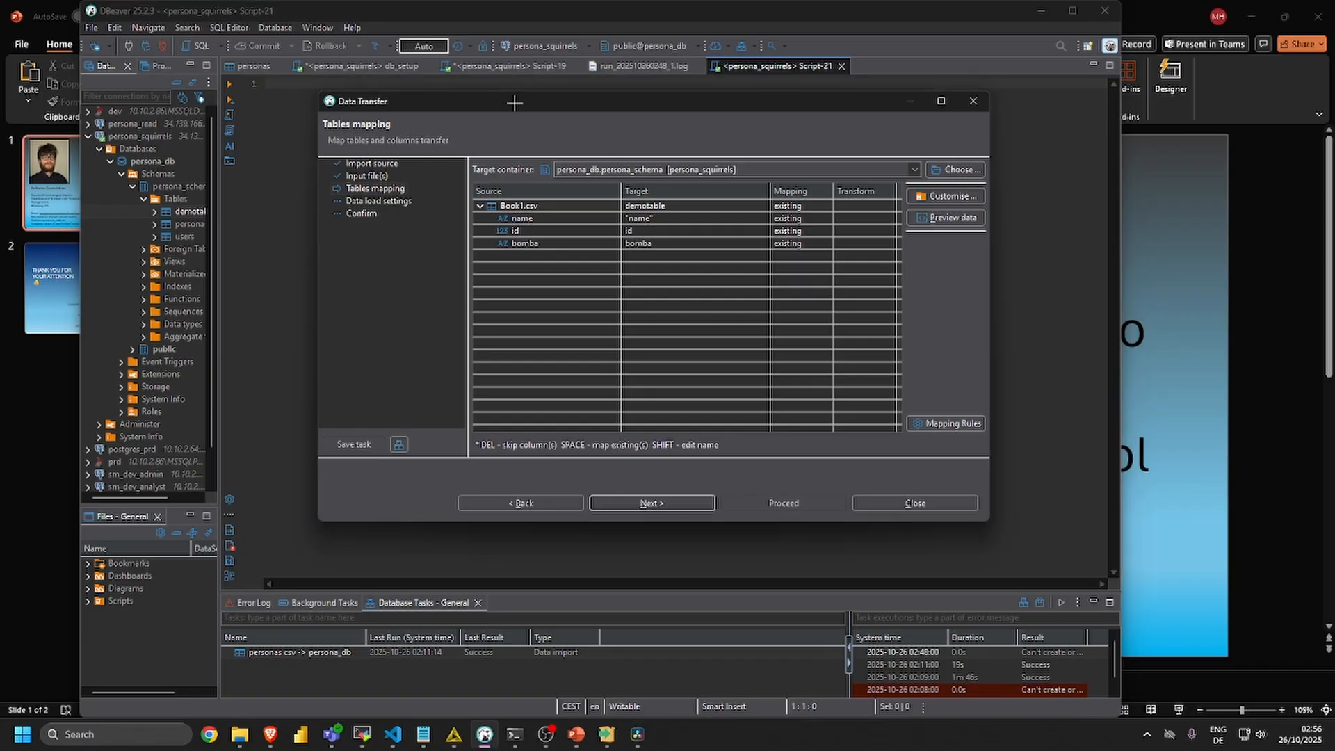
# Run the query "select * from persona_schema.demotable;" in the script editor, moving the Data Transfer dialog aside to view the table's columns.
pyautogui.moveTo(513, 101); pyautogui.dragTo(603, 208)
pyautogui.click(313, 97)
pyautogui.write('select * FROM')
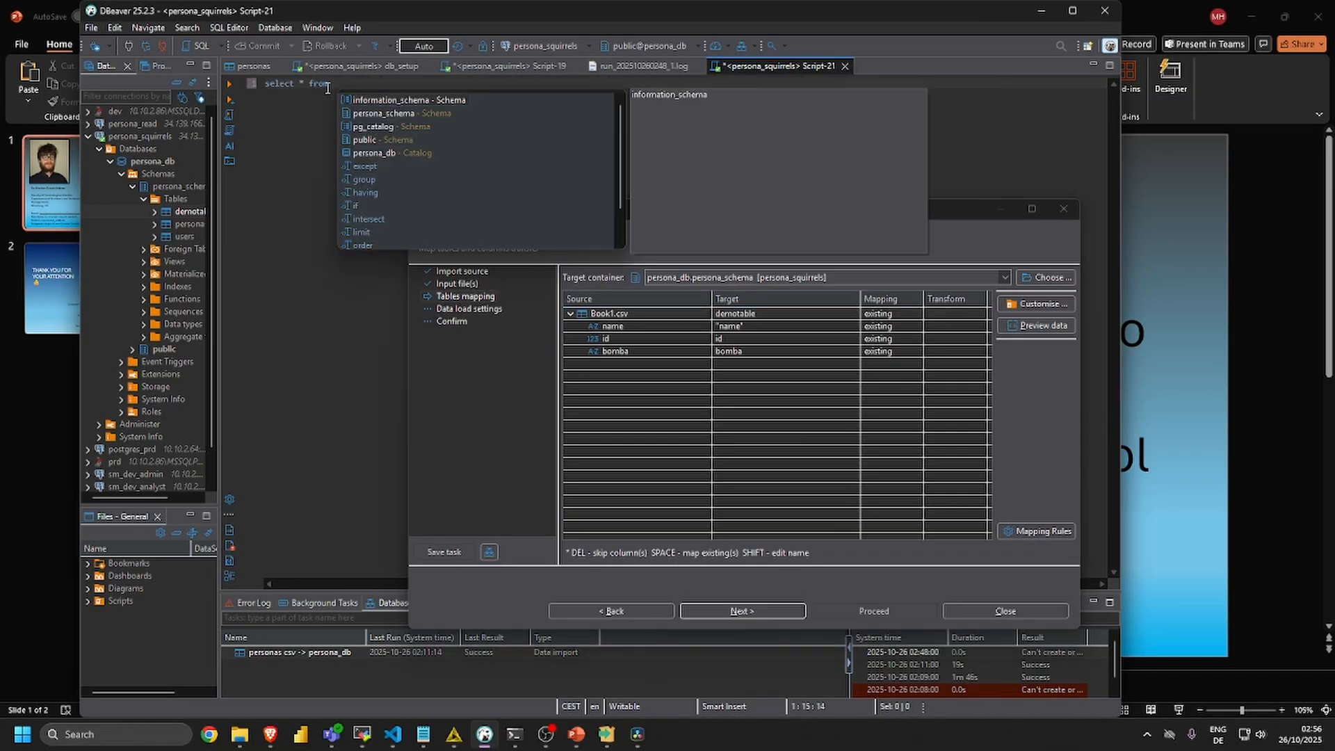
pyautogui.press('Down')
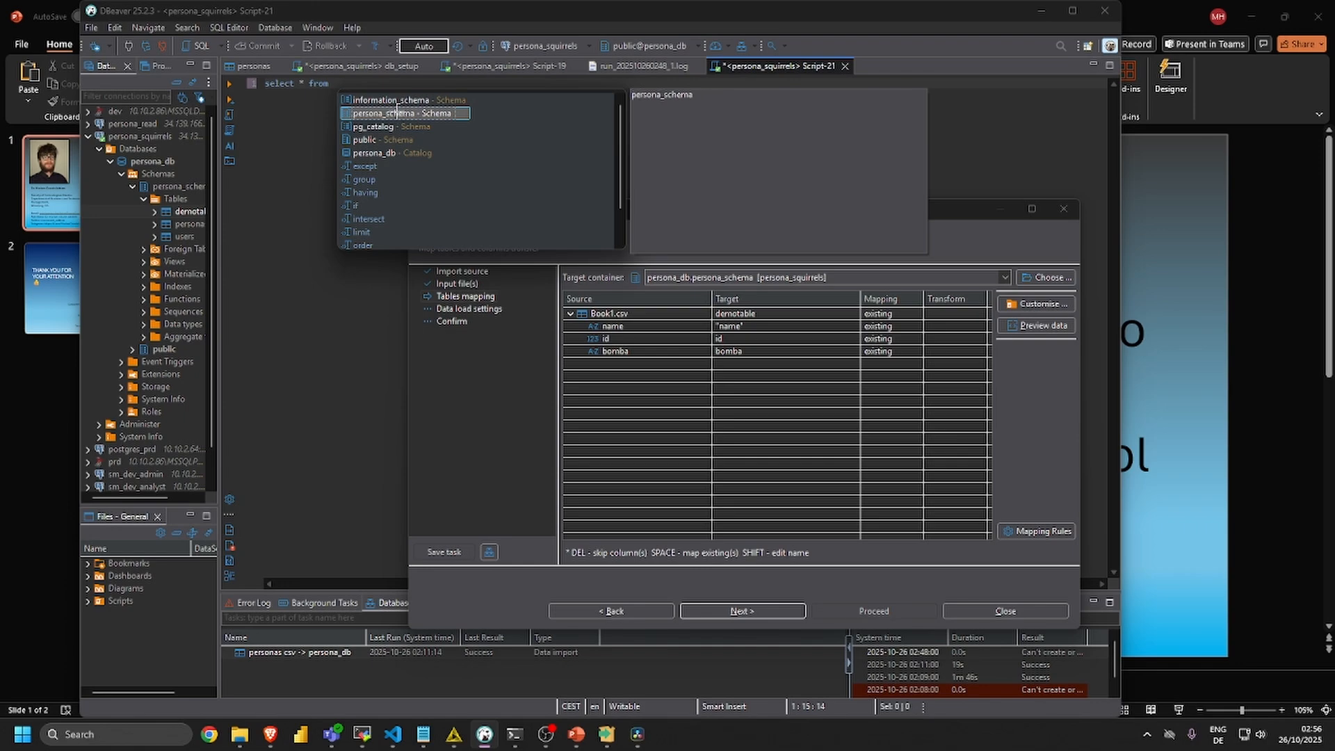
pyautogui.press('Return')
pyautogui.write('.demo')
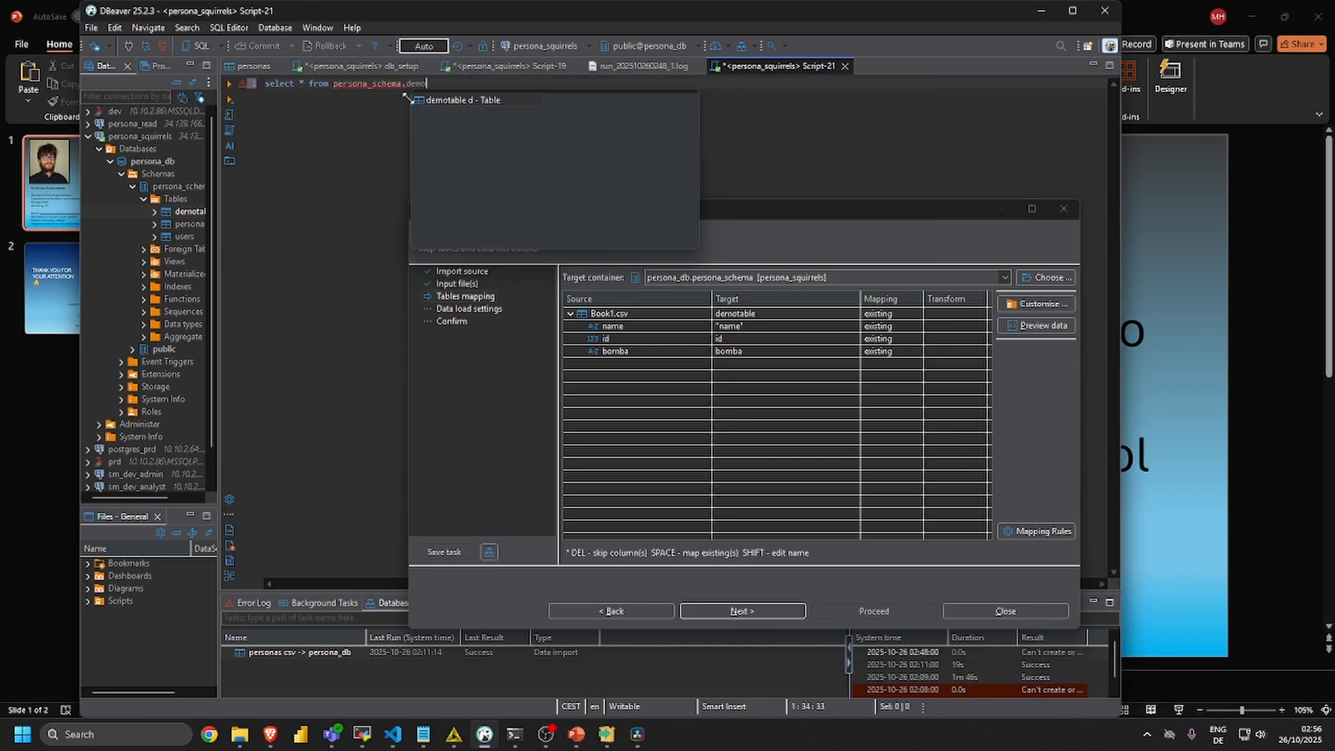
pyautogui.write('ta')
pyautogui.press('Return')
pyautogui.write(';')
pyautogui.hotkey('ctrl', 'Return')
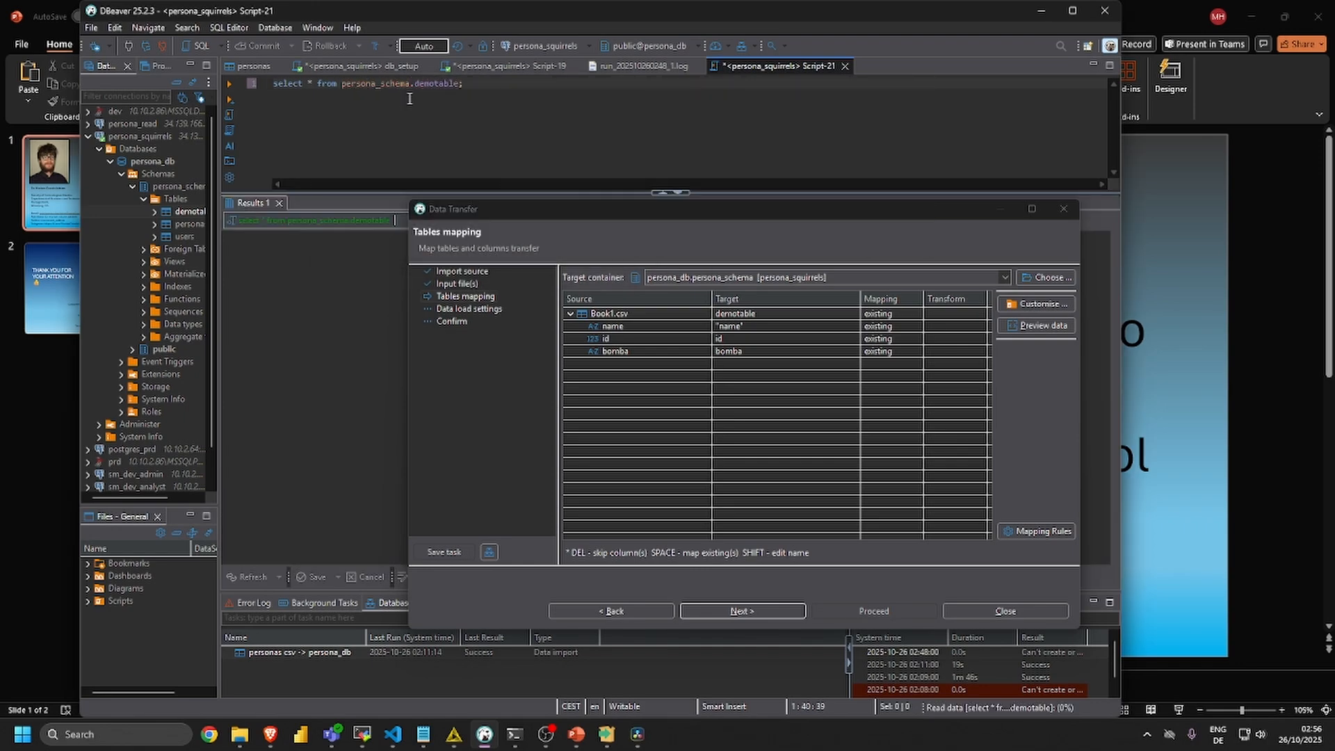
pyautogui.moveTo(545, 203); pyautogui.dragTo(511, 321)
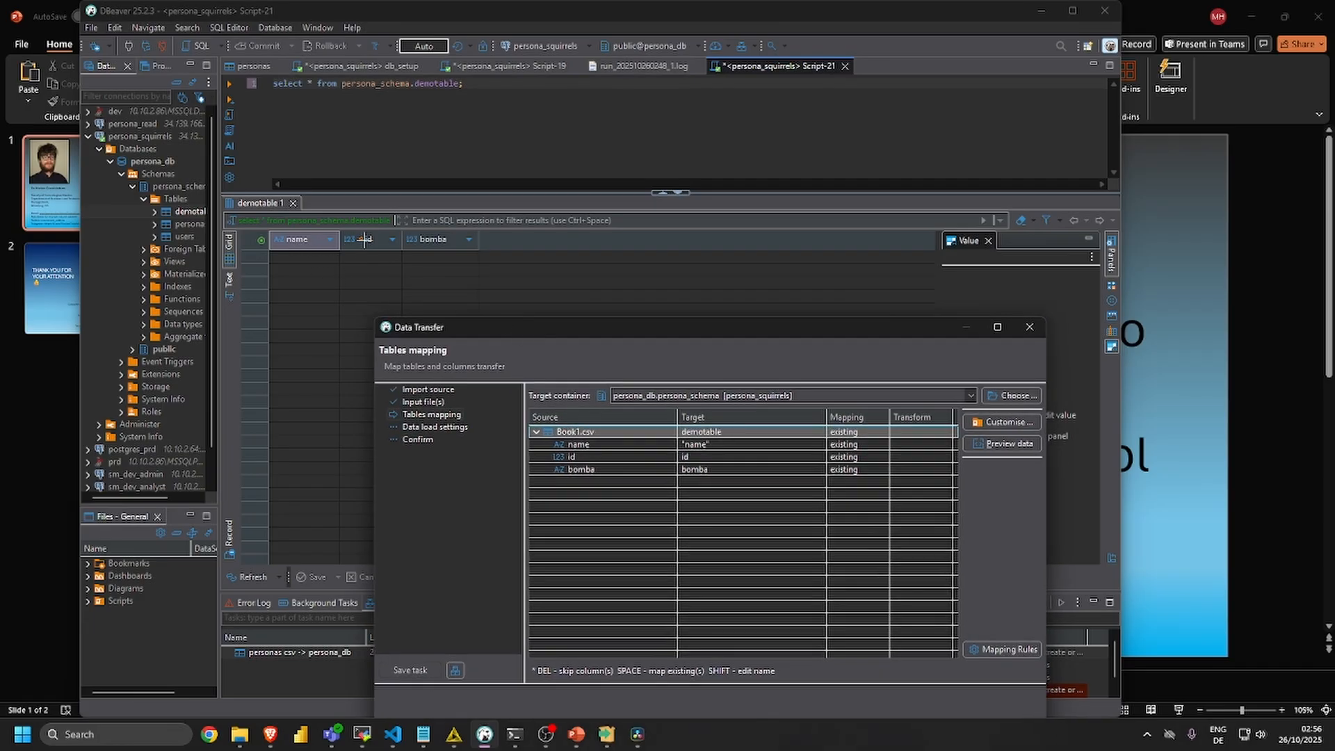
# Inspect the target columns assigned to the Book1.csv source columns in the tables mapping.
pyautogui.moveTo(626, 328); pyautogui.dragTo(634, 89)
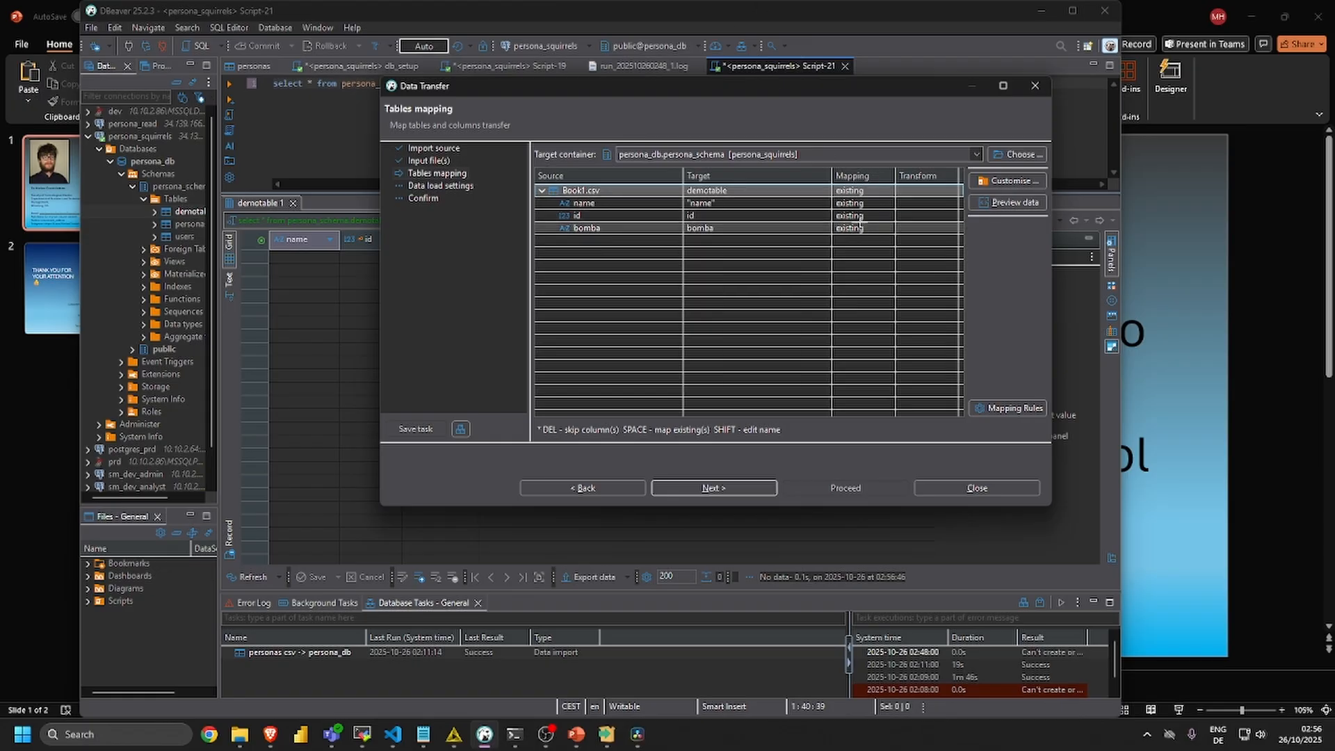
pyautogui.click(726, 492)
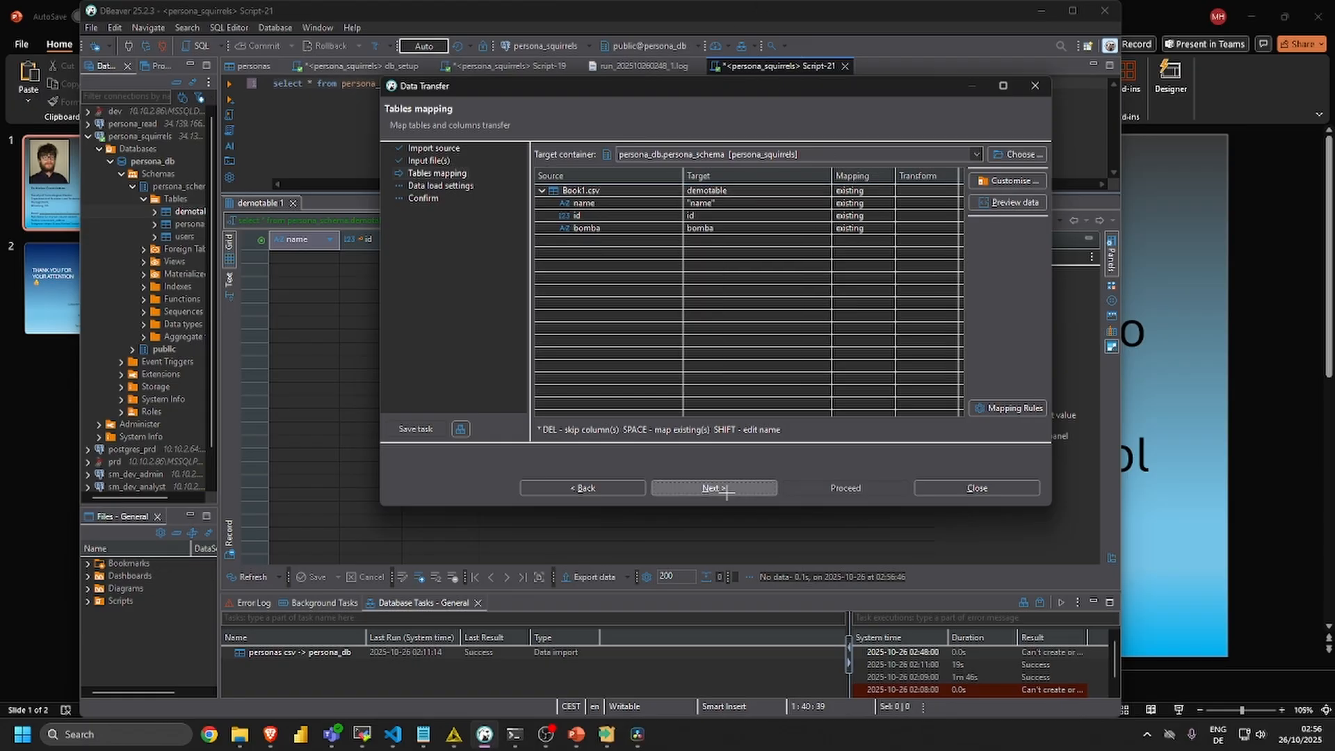
pyautogui.click(716, 202)
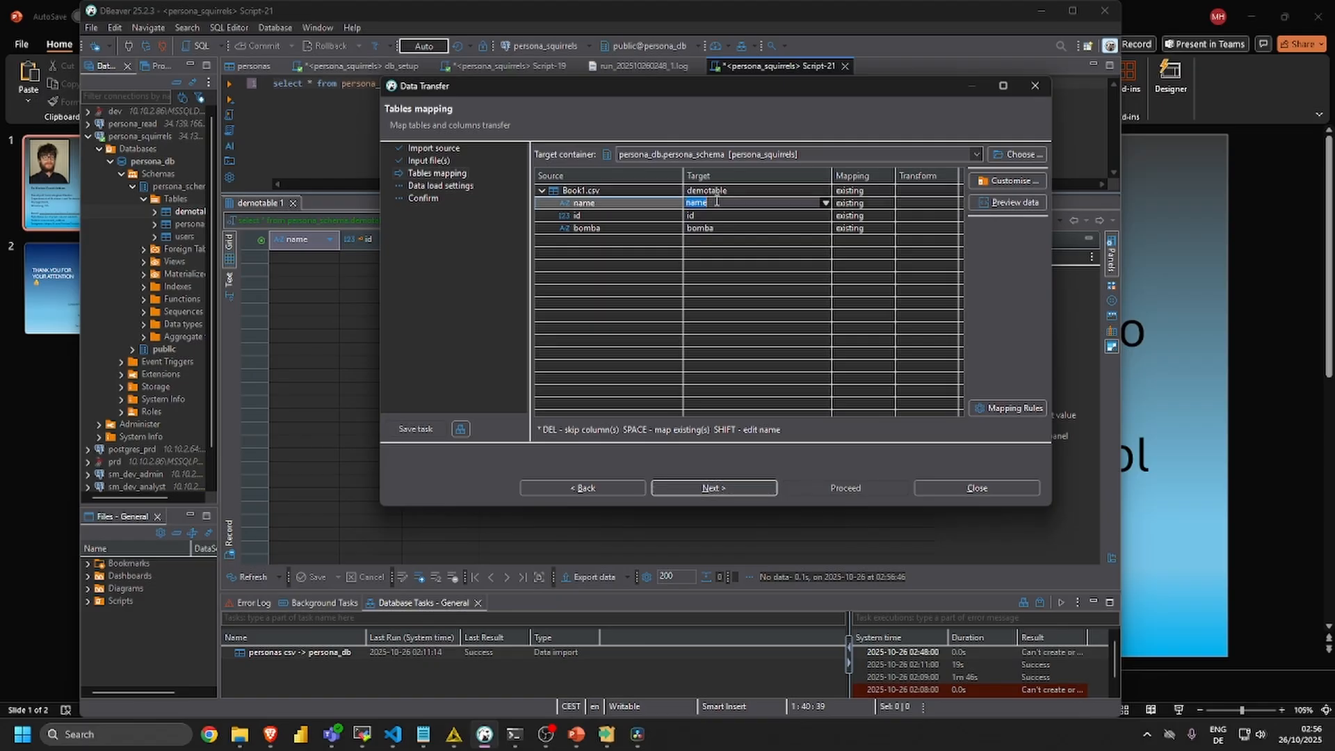
pyautogui.press('Return')
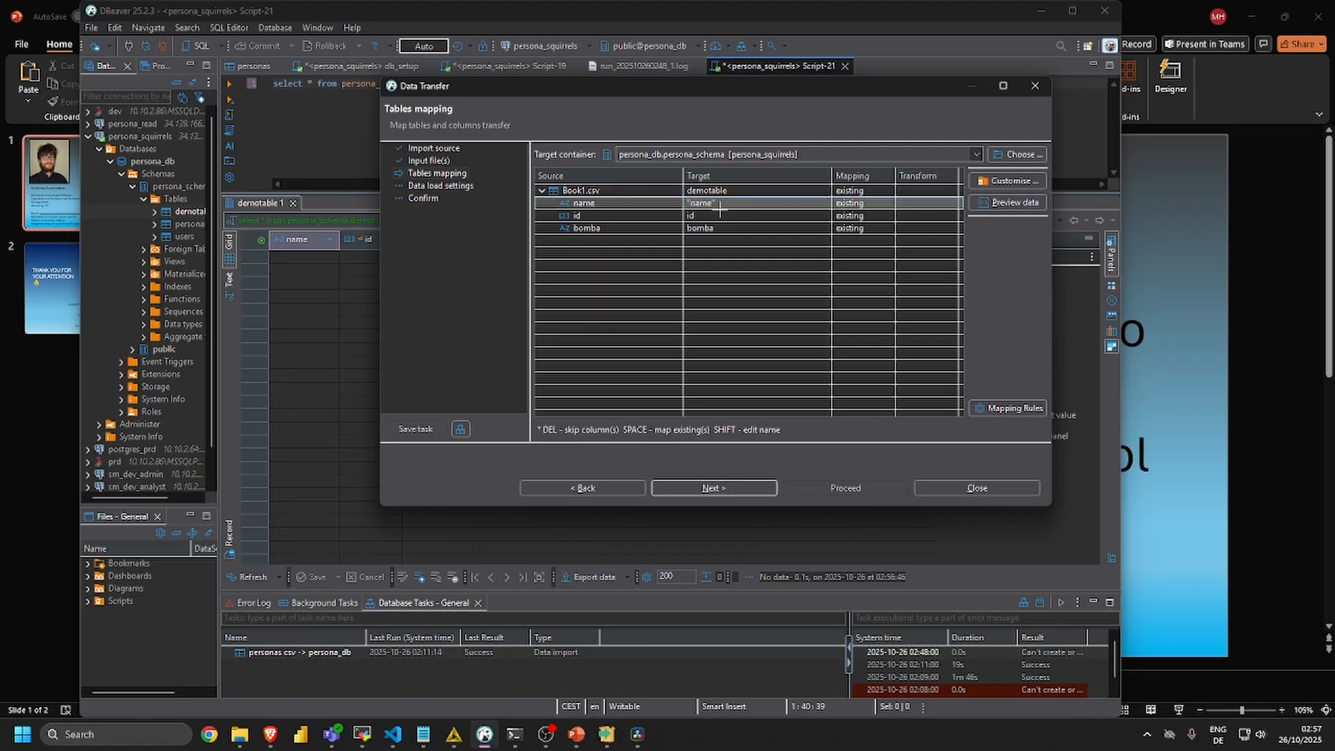
pyautogui.click(688, 216)
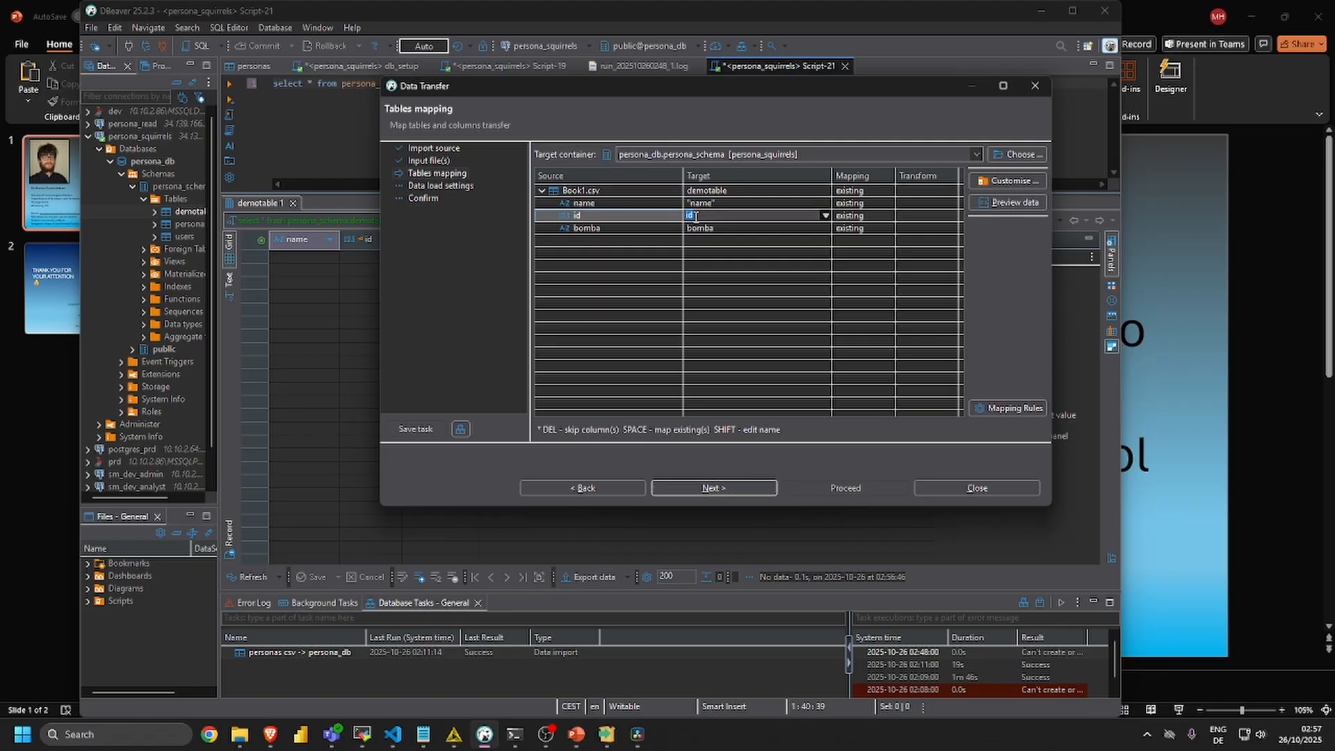
pyautogui.doubleClick(586, 227)
pyautogui.click(940, 408)
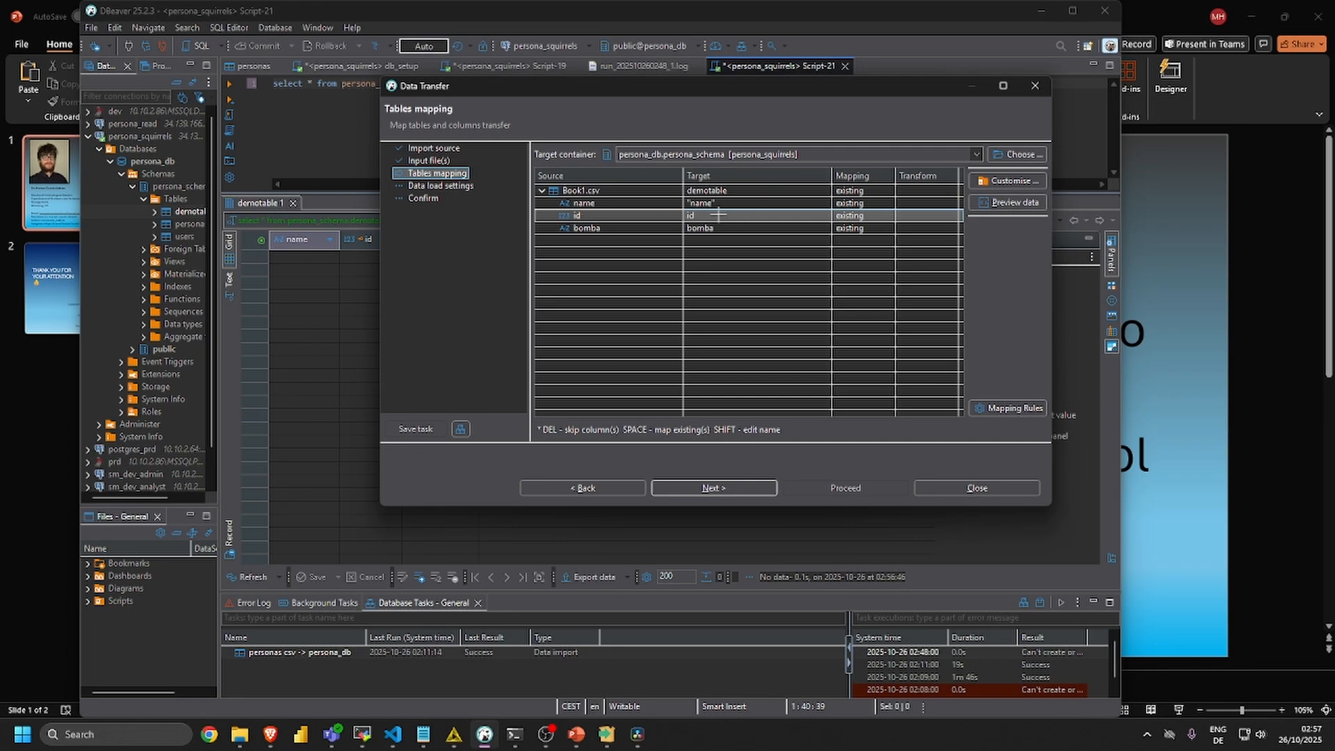
# Review the mapping choices for the id column and keep "existing" selected.
pyautogui.click(867, 215)
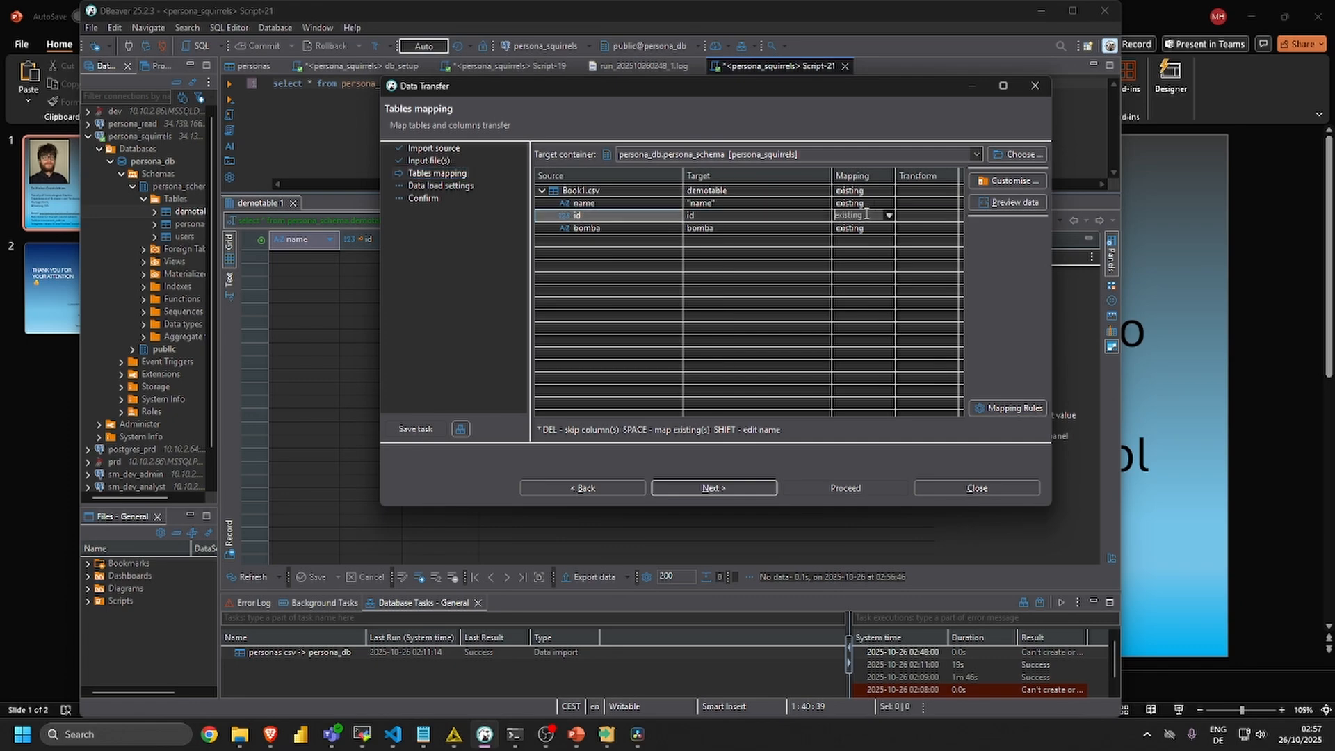
pyautogui.click(890, 215)
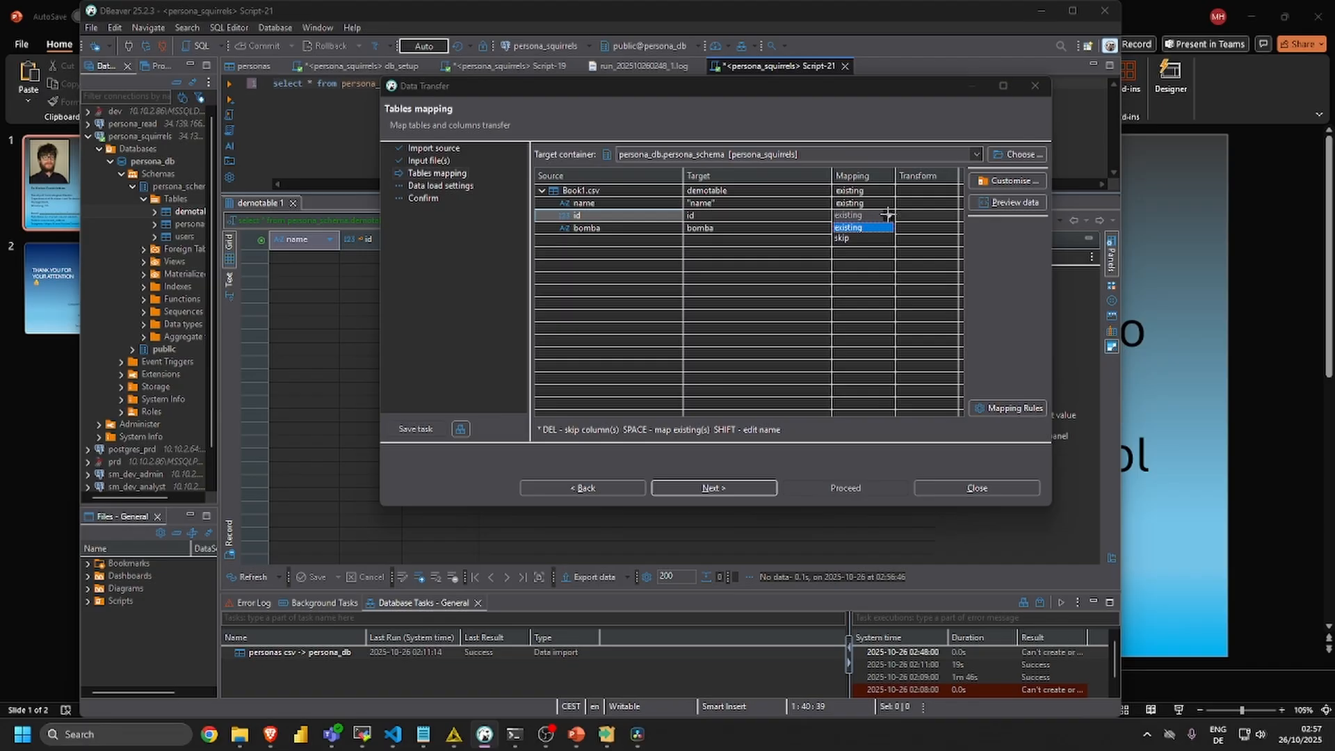
pyautogui.click(863, 227)
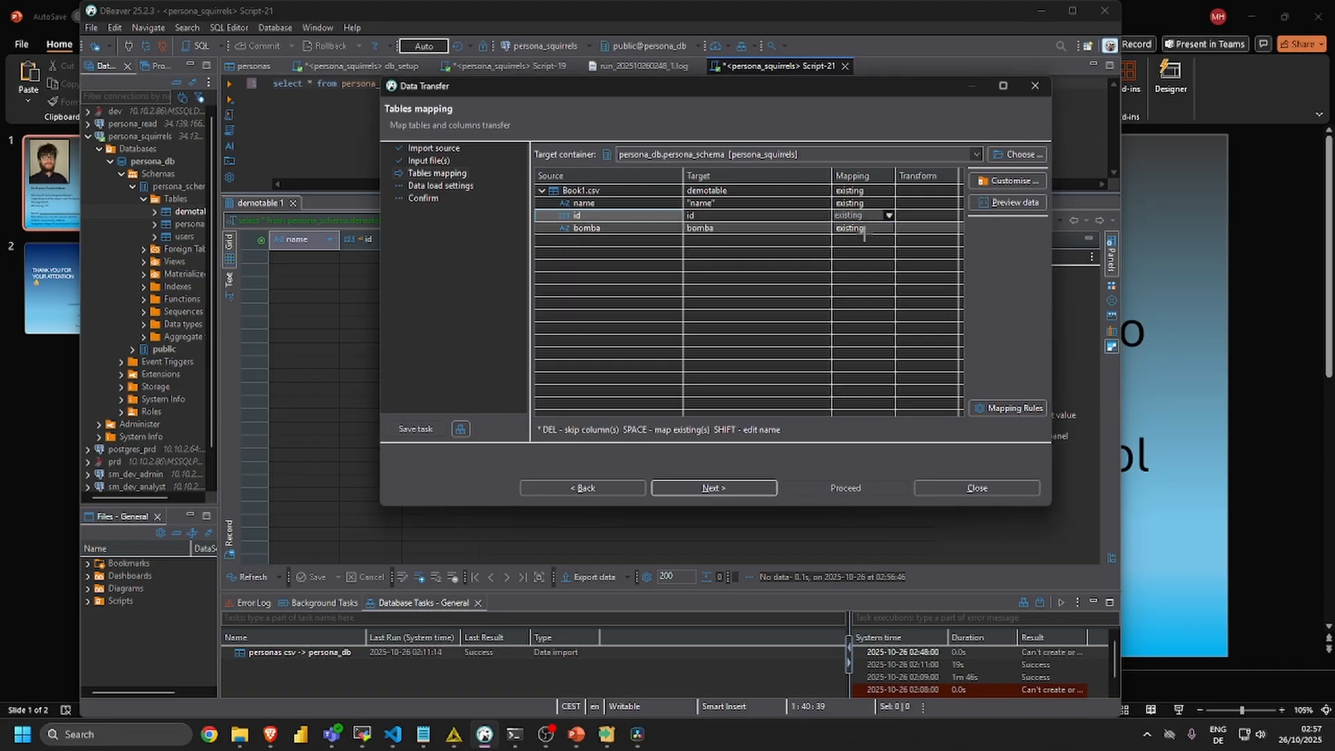
pyautogui.click(840, 265)
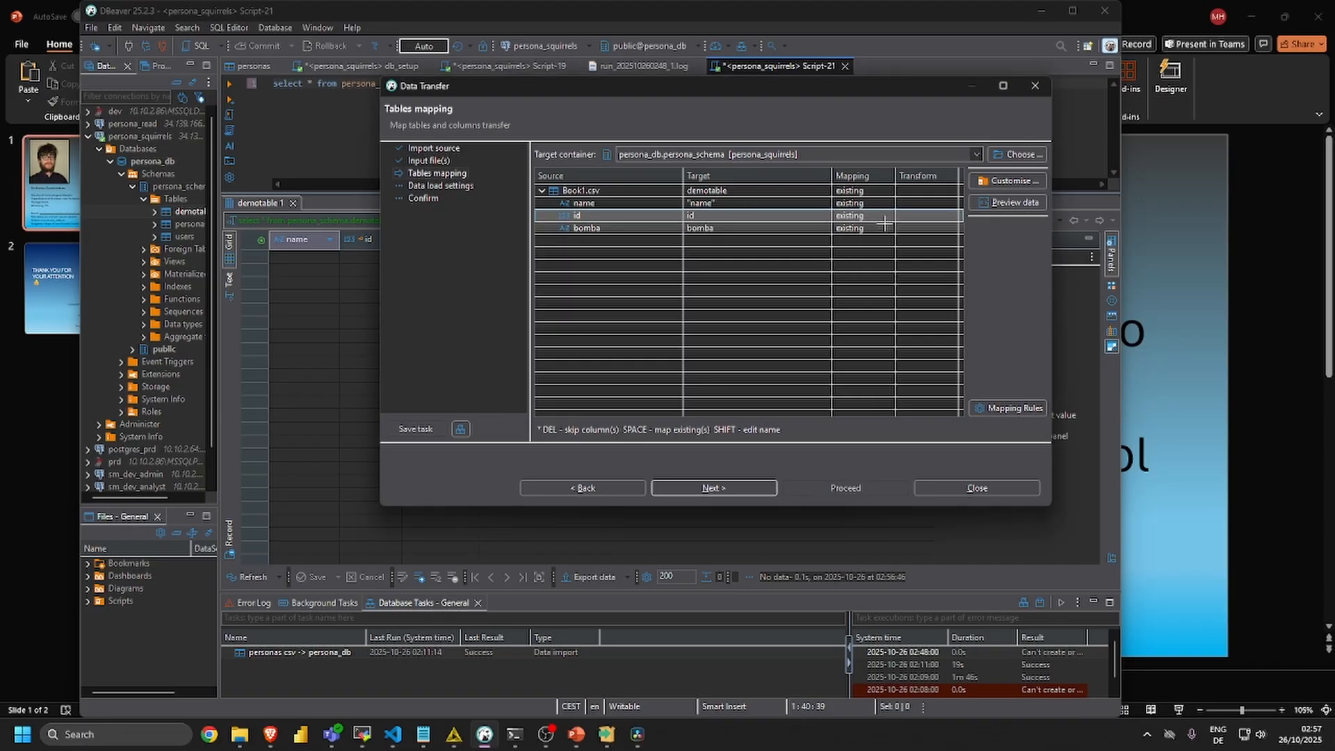
# Continue to the data load settings, compare the replace methods, and choose ON CONFLICT DO UPDATE SET.
pyautogui.click(703, 488)
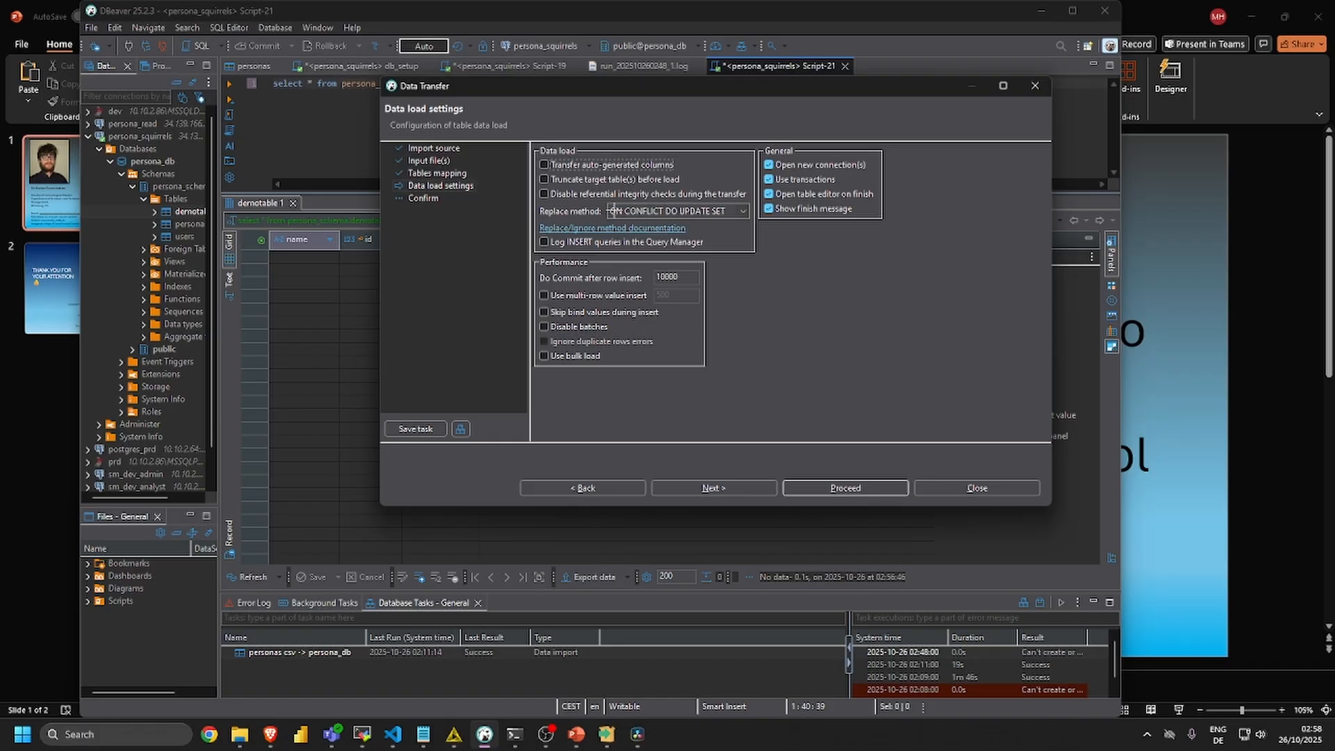
pyautogui.click(611, 210)
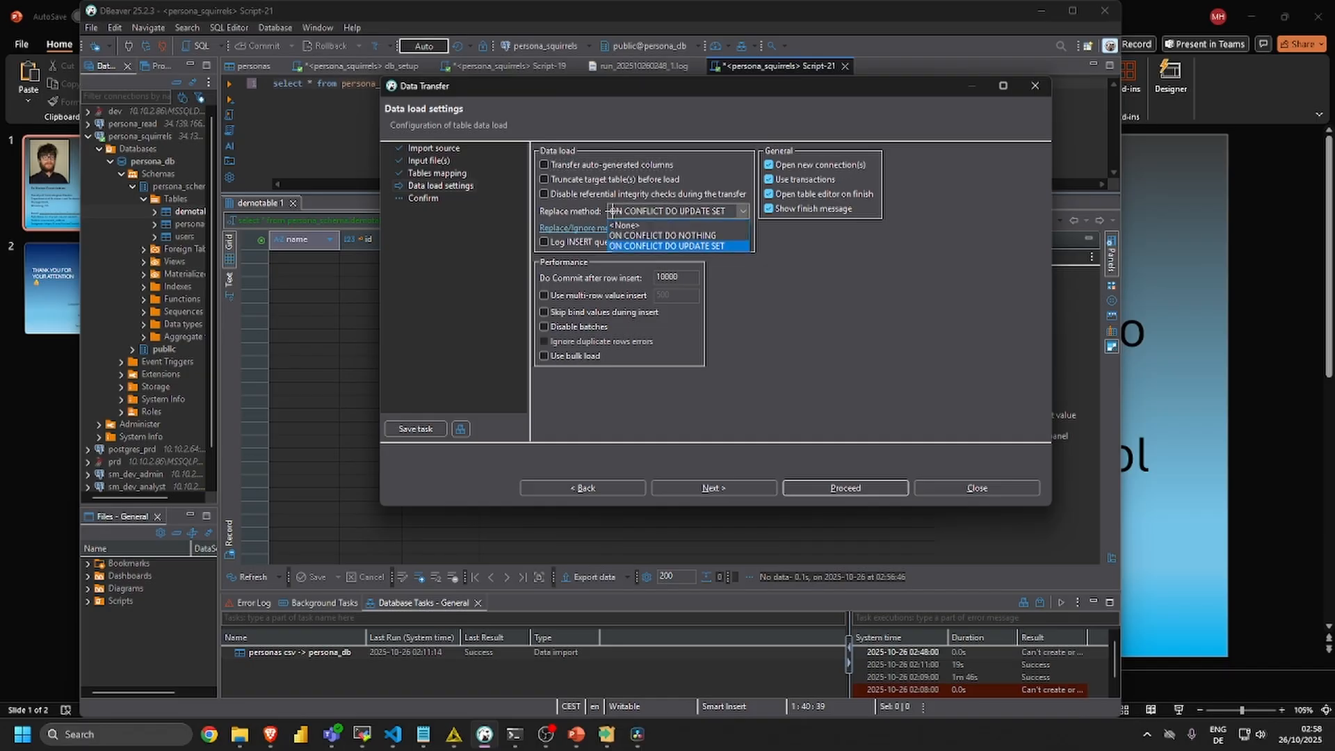
pyautogui.click(610, 211)
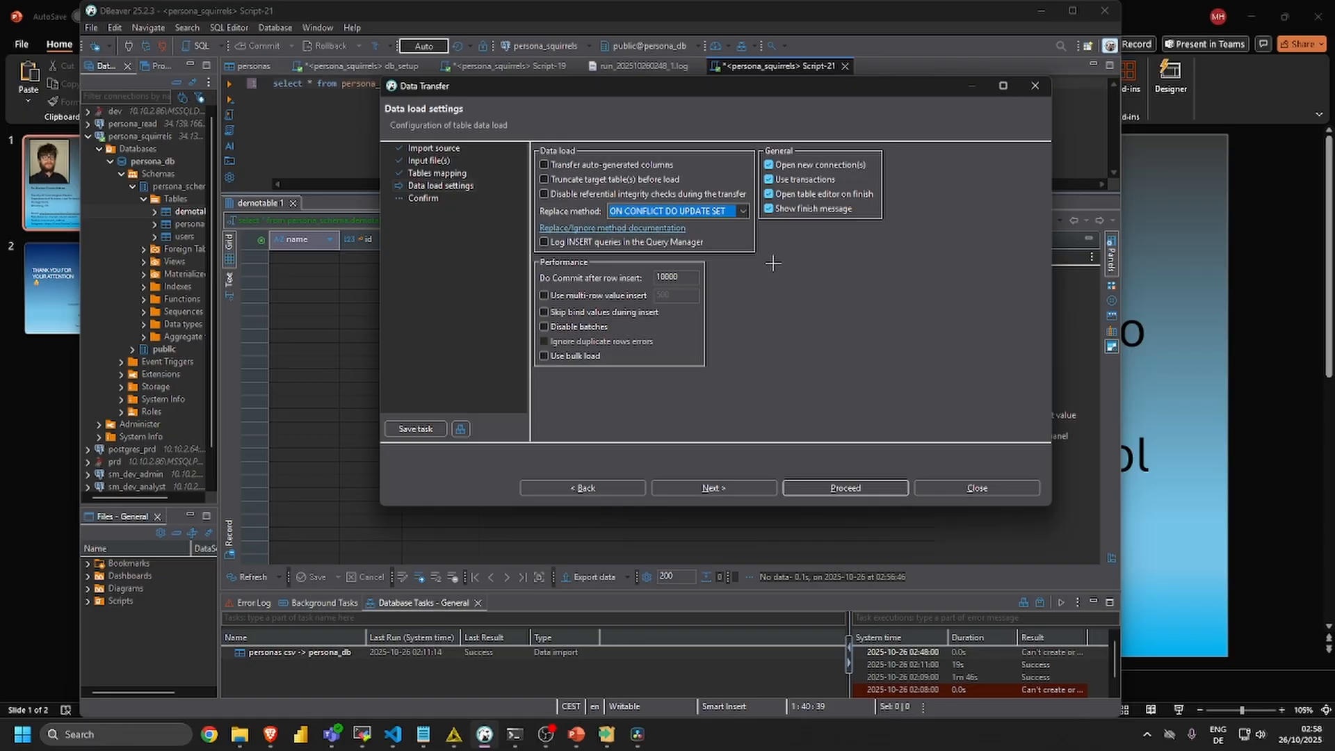
pyautogui.click(742, 210)
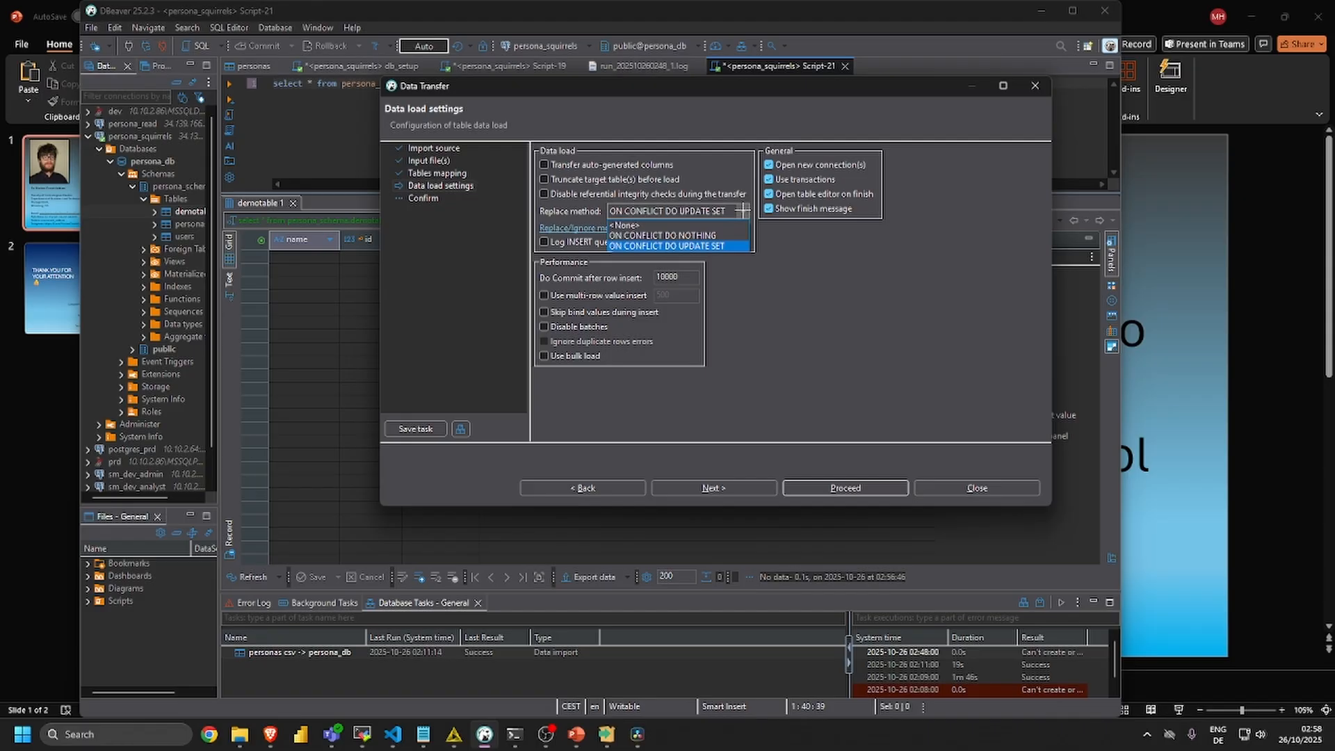
pyautogui.click(692, 226)
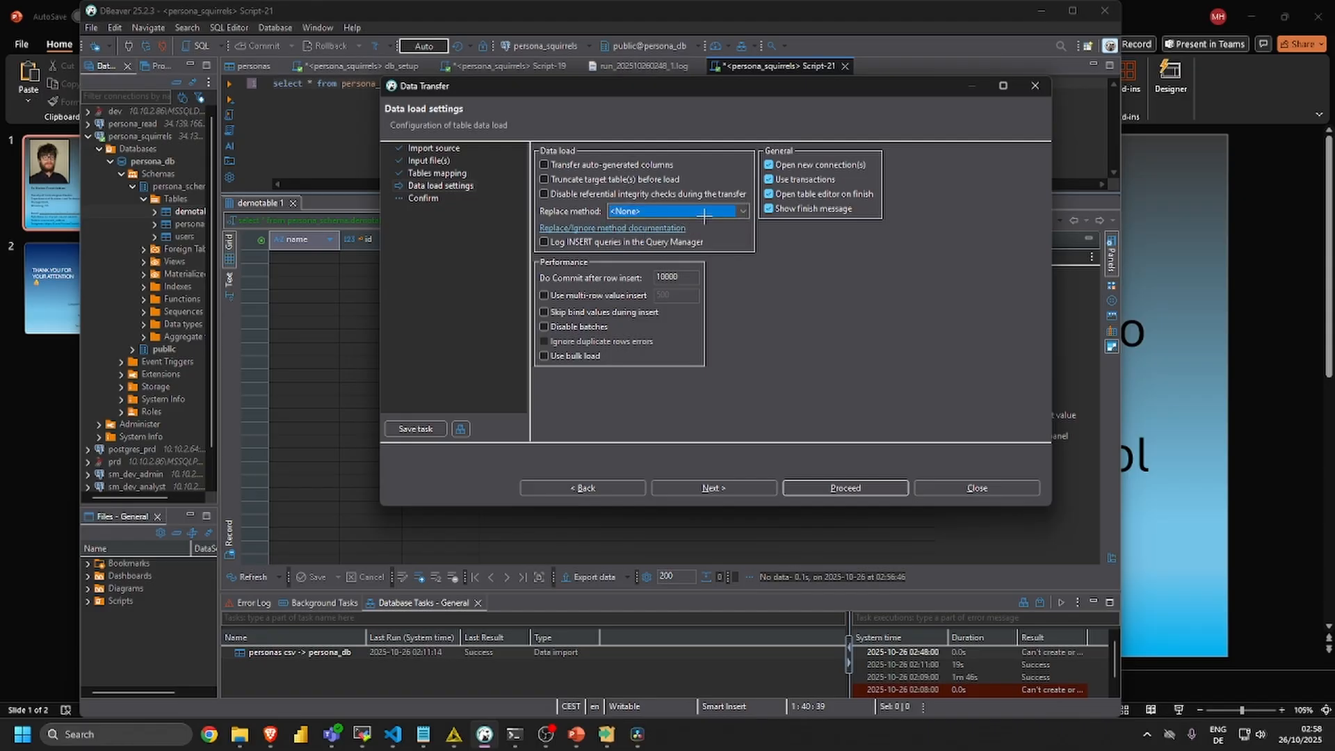
pyautogui.click(742, 211)
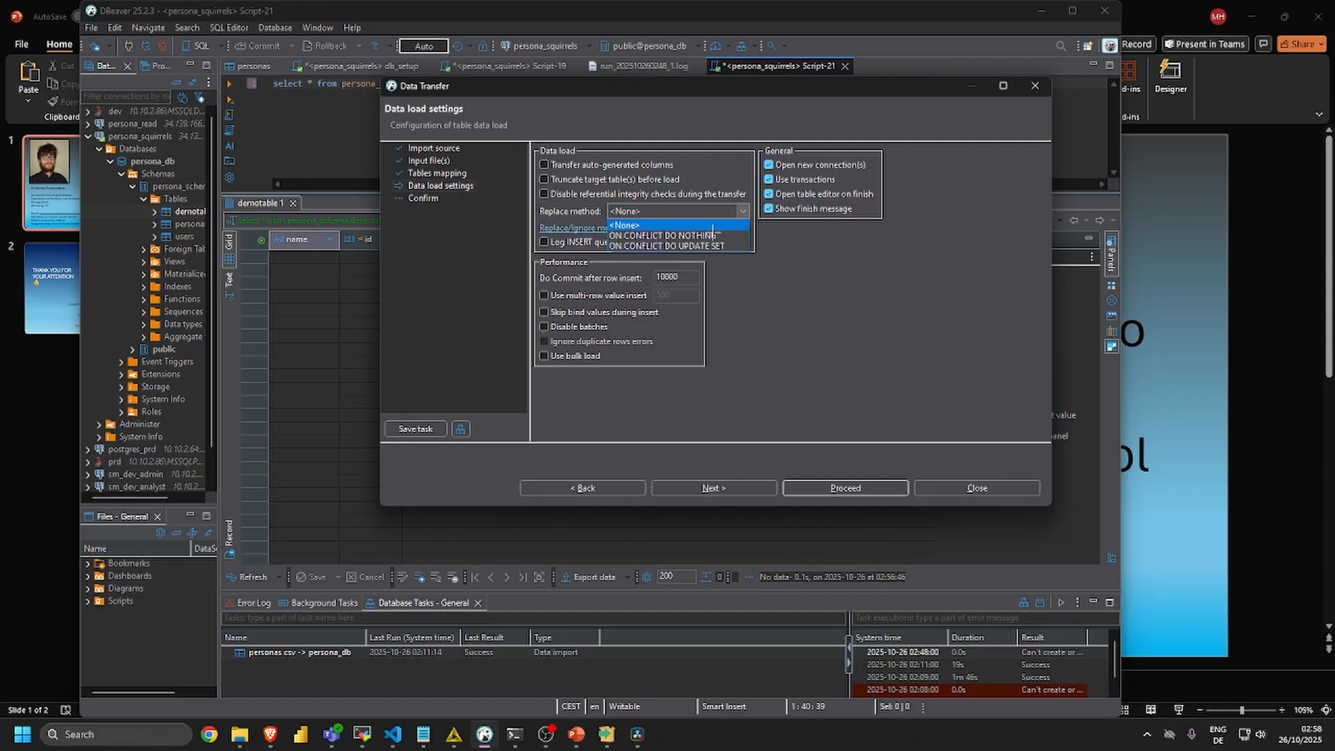
pyautogui.click(679, 246)
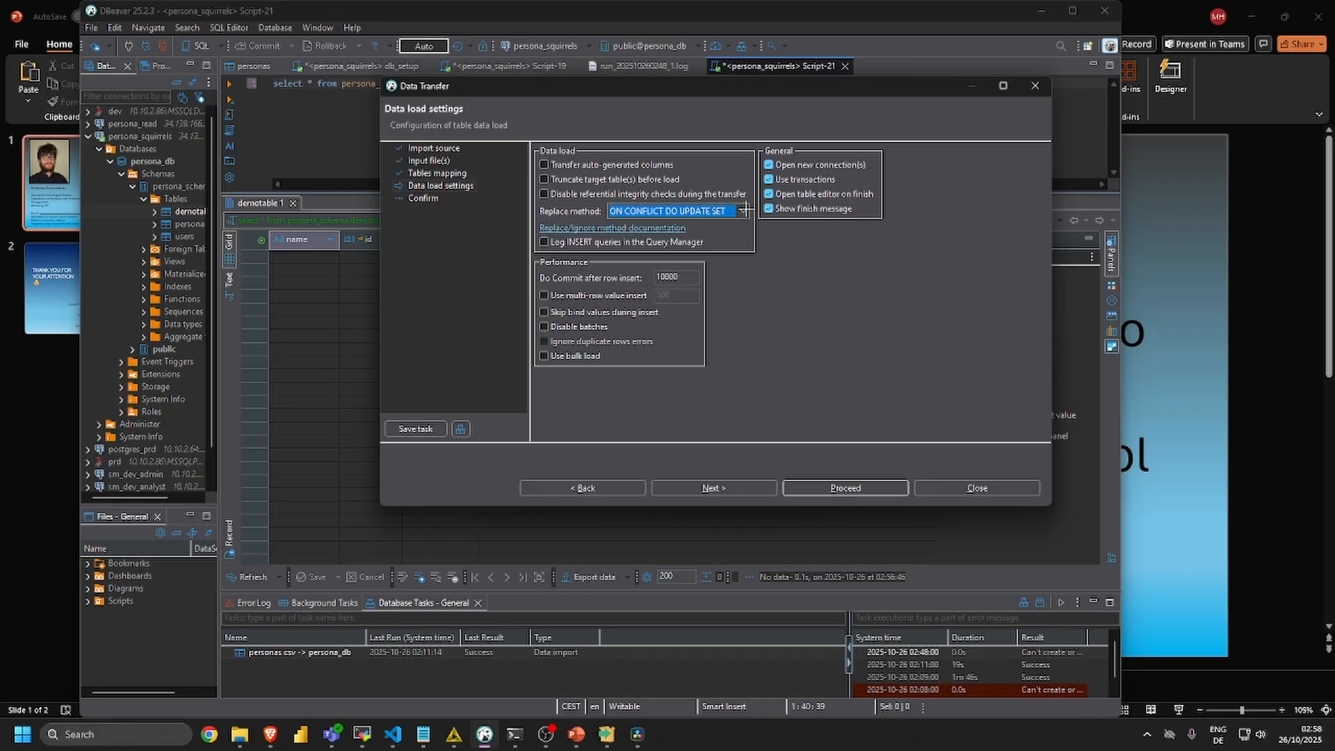
# Run the import of Book1.csv into demotable and examine the reason given in the execution dialog.
pyautogui.click(857, 489)
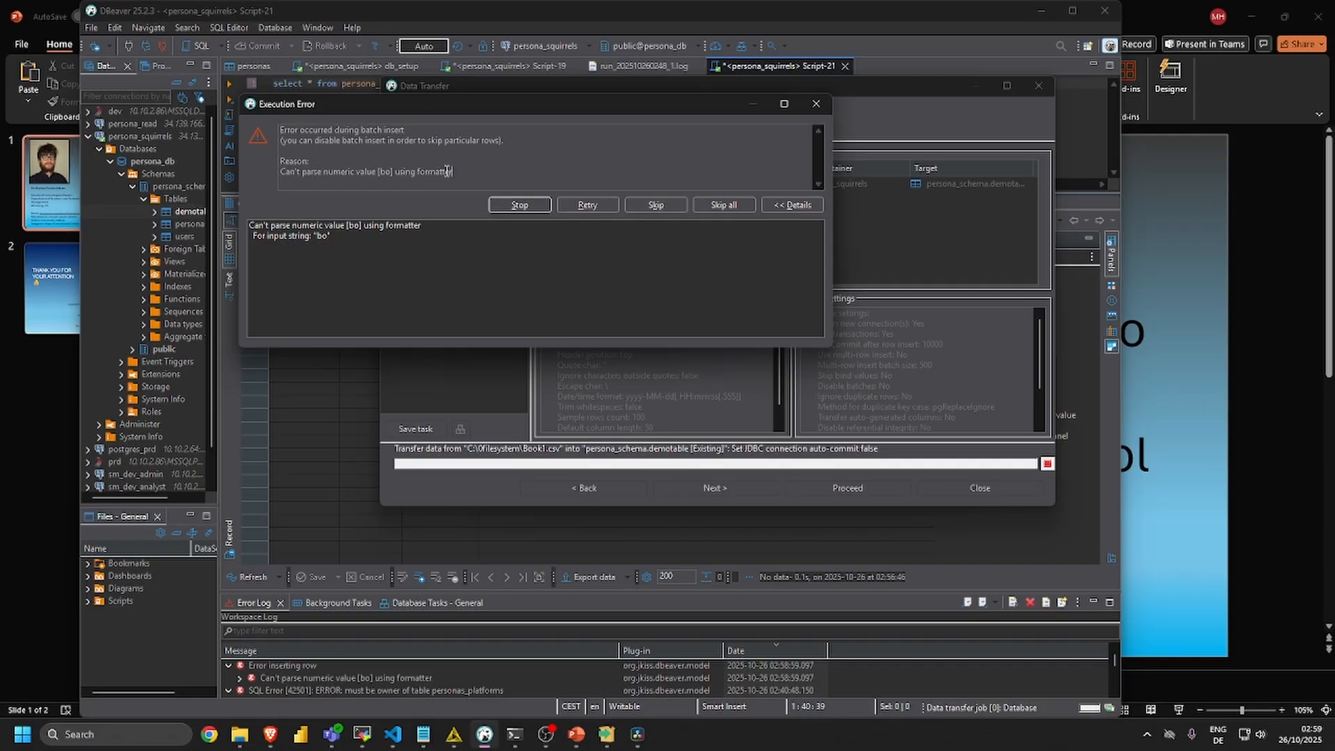
pyautogui.moveTo(453, 171)
pyautogui.mouseDown()
pyautogui.moveTo(335, 130)
pyautogui.moveTo(441, 176)
pyautogui.mouseUp()
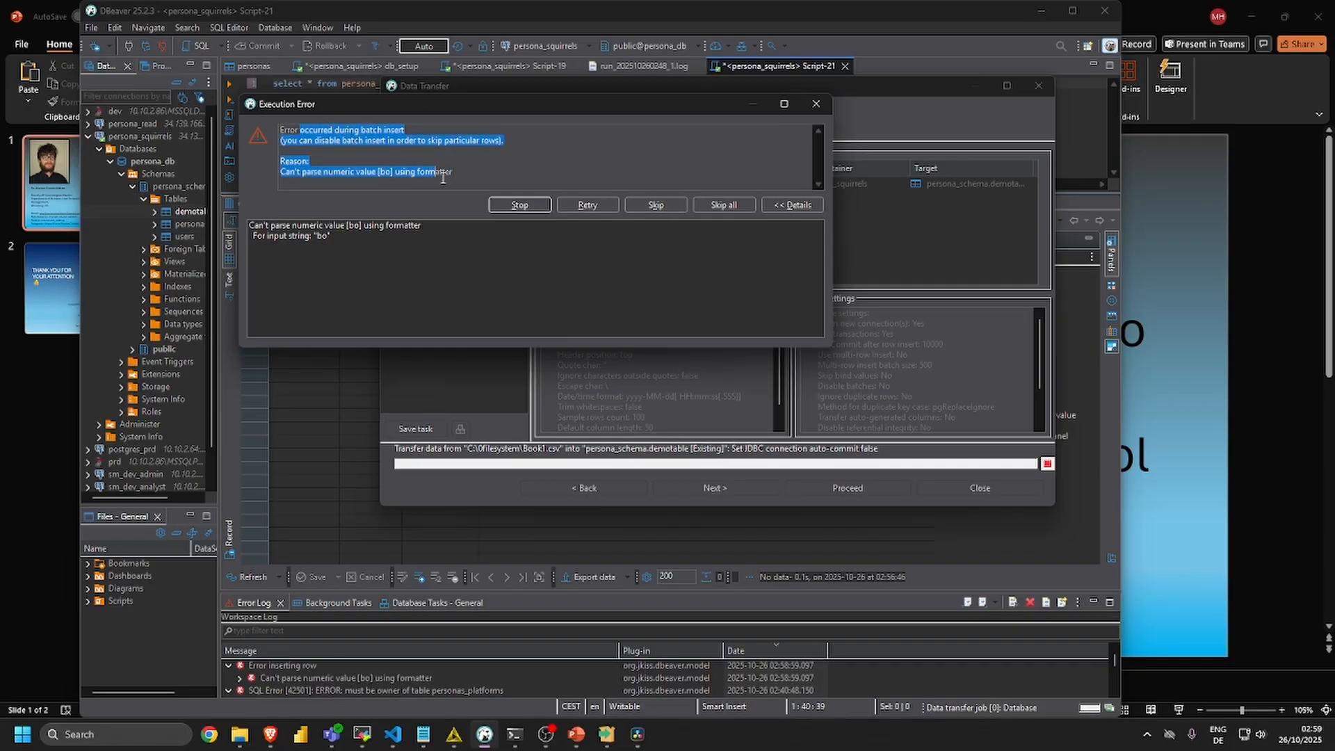
pyautogui.click(448, 171)
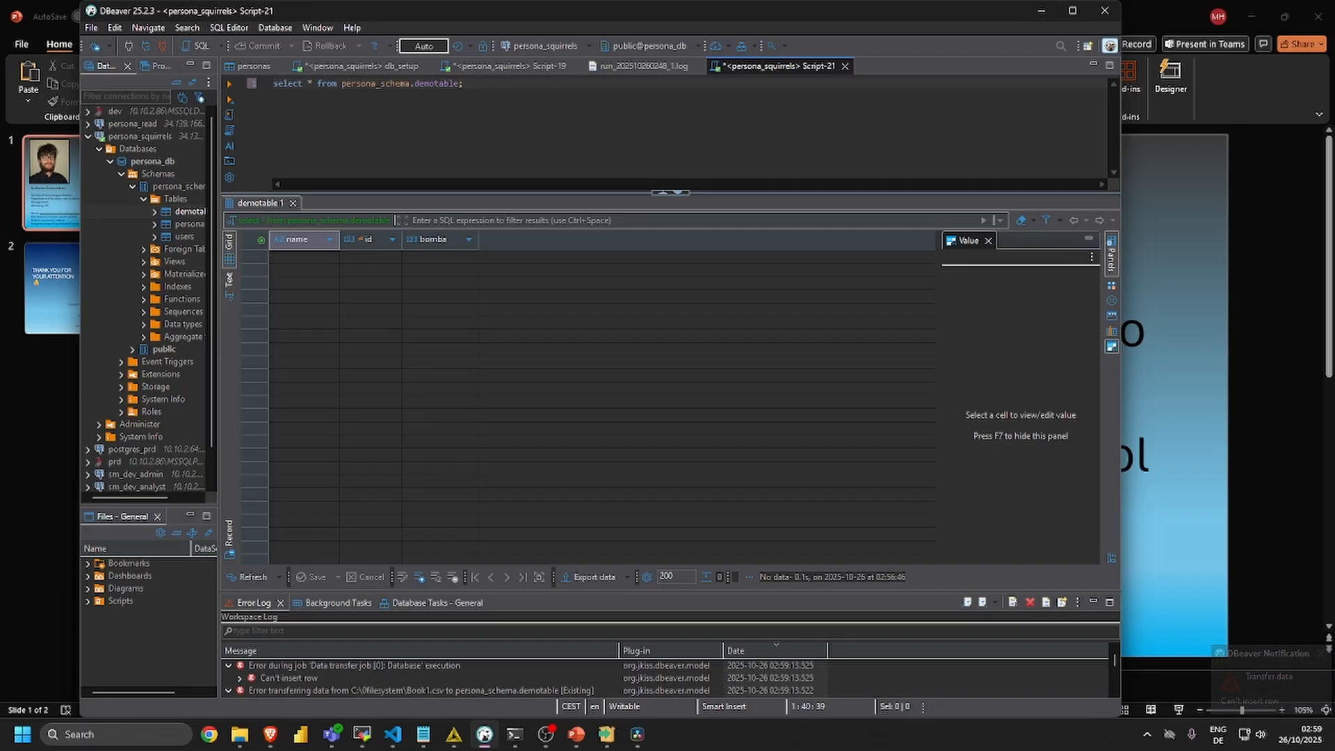
# Open Book1.csv from the 0filesystem folder in Excel, set bomba cells C2 to C4 to 5, 5 and 76, and save and close it.
pyautogui.hotkey('alt', 'Tab')
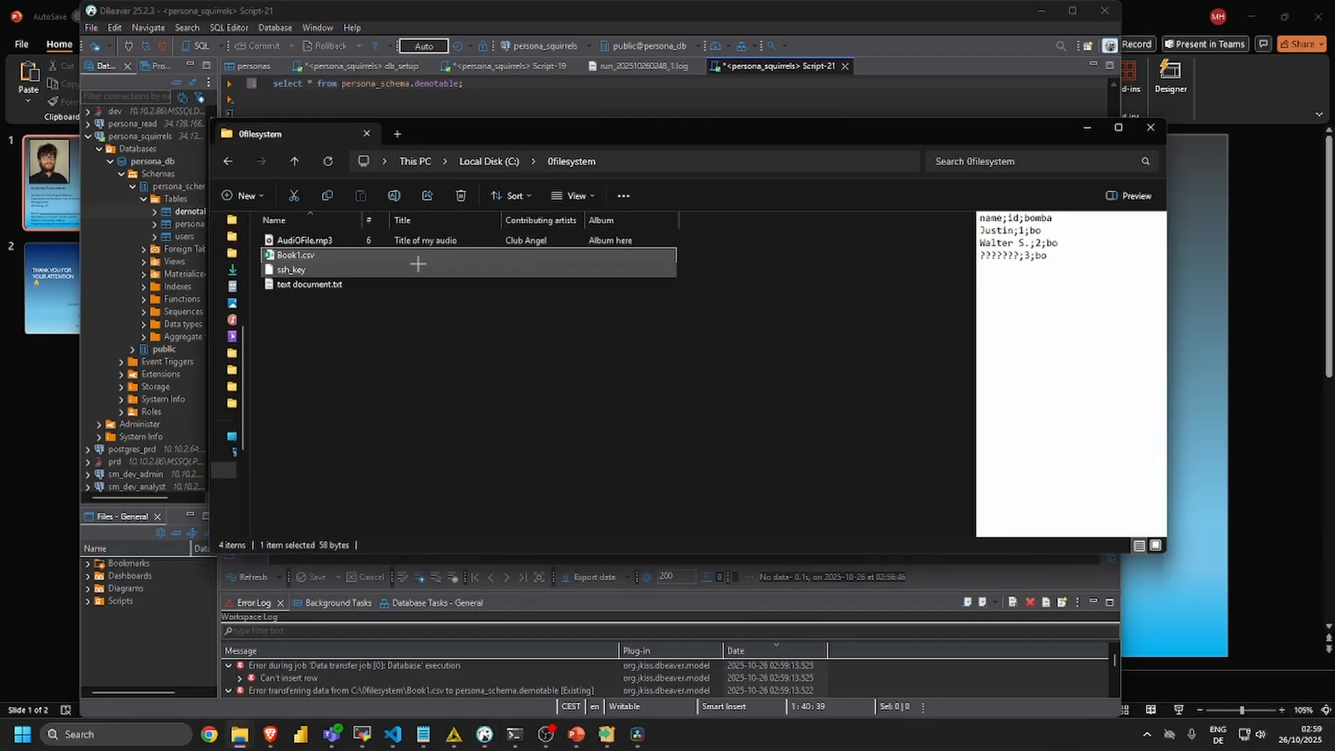
pyautogui.doubleClick(420, 257)
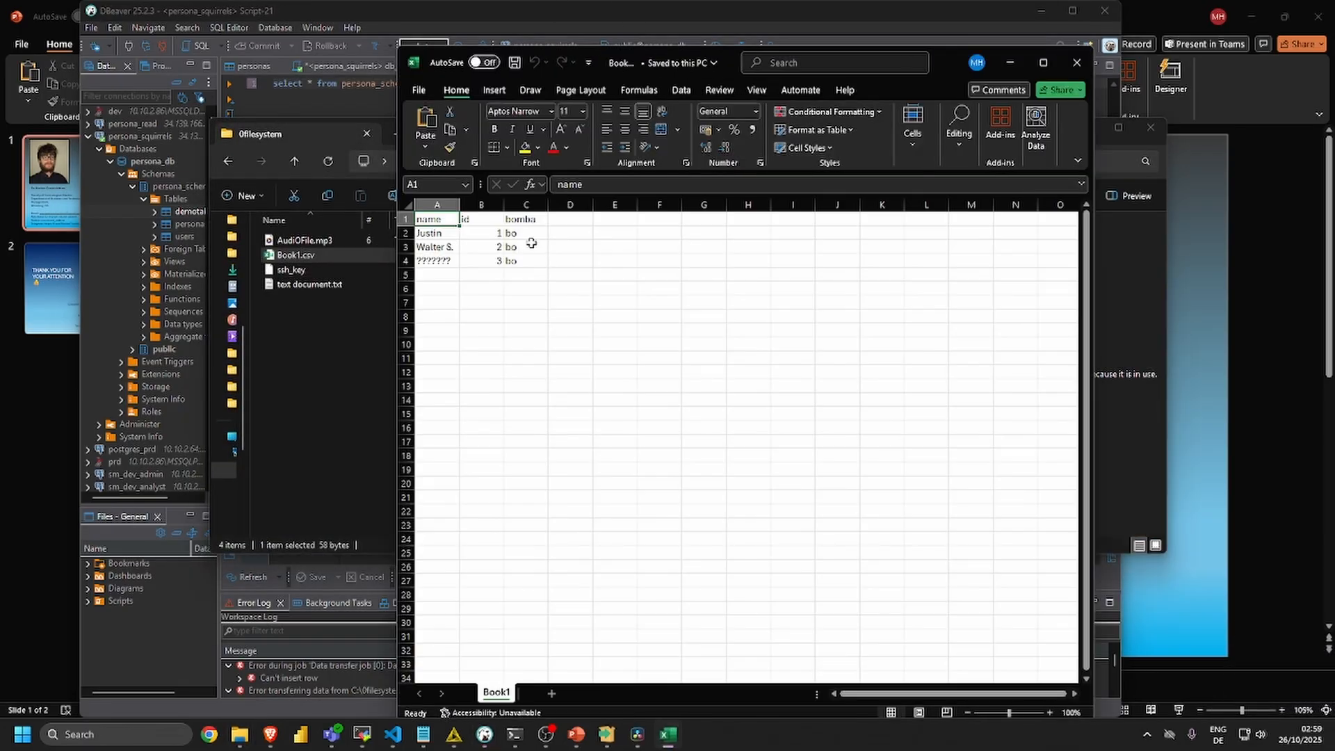
pyautogui.click(525, 236)
pyautogui.write('5')
pyautogui.click(526, 246)
pyautogui.write('5')
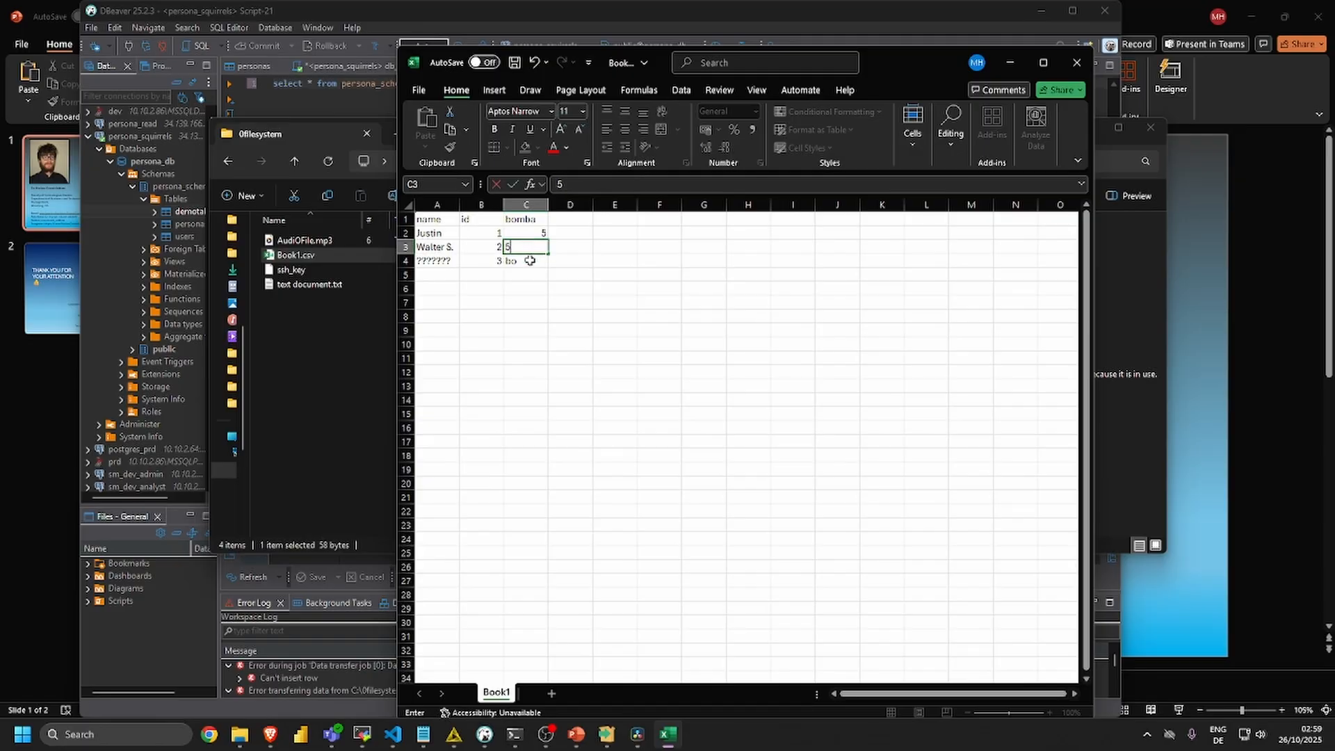
pyautogui.click(531, 261)
pyautogui.write('76')
pyautogui.click(607, 266)
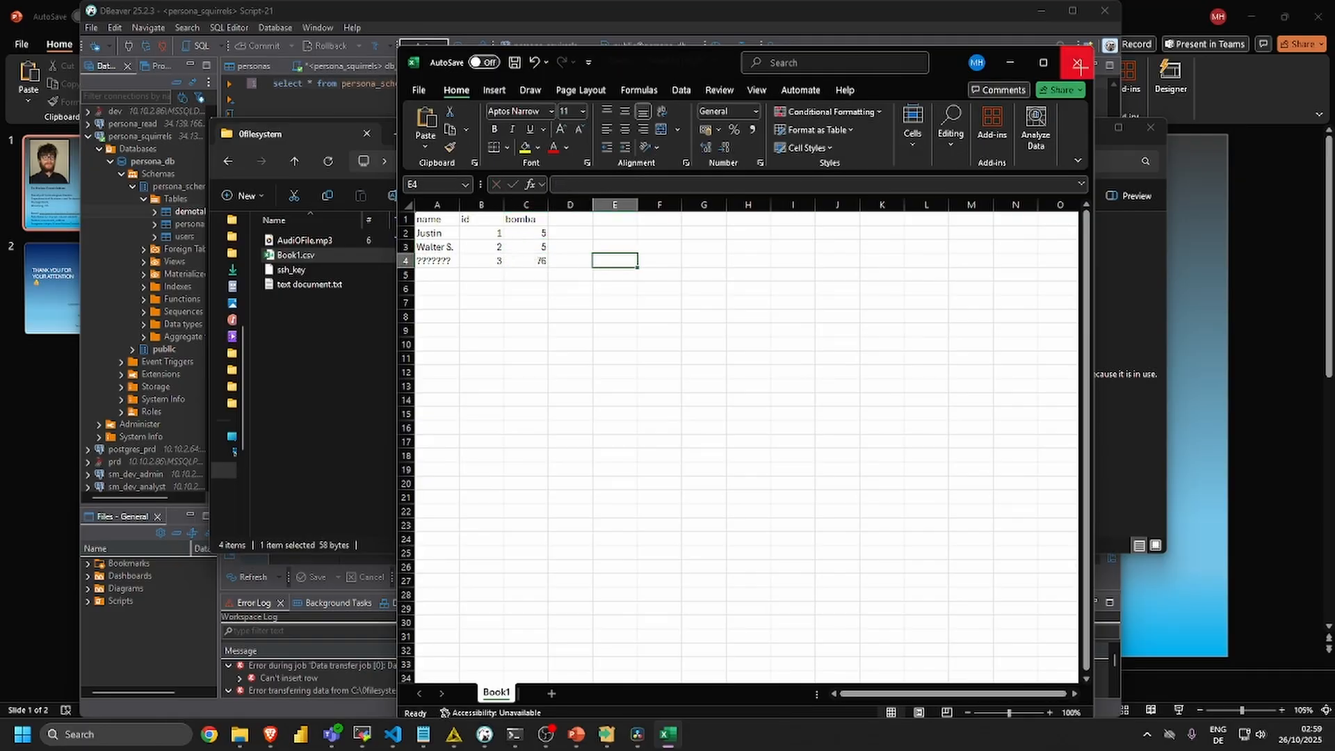
pyautogui.click(1076, 63)
pyautogui.click(1088, 132)
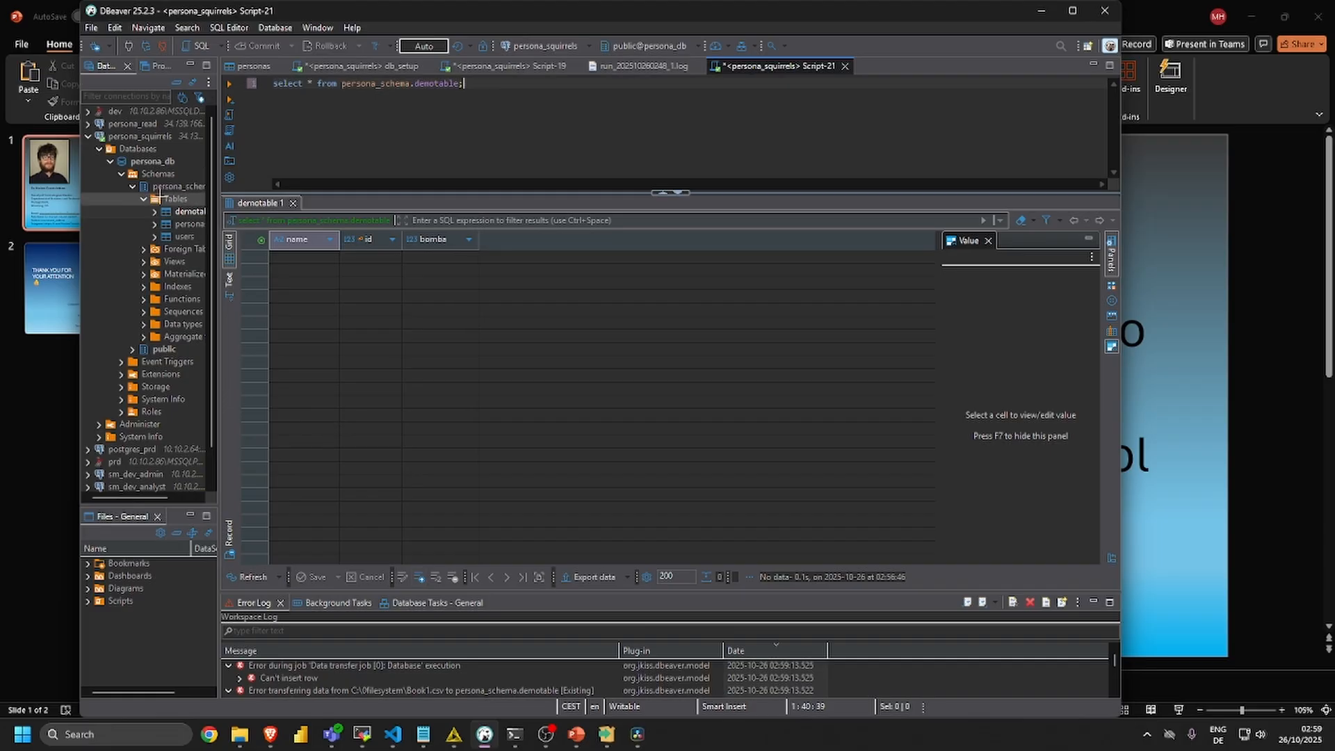
# Start a data import into the demotable table in DBeaver and select Book1.csv as the input file.
pyautogui.rightClick(178, 213)
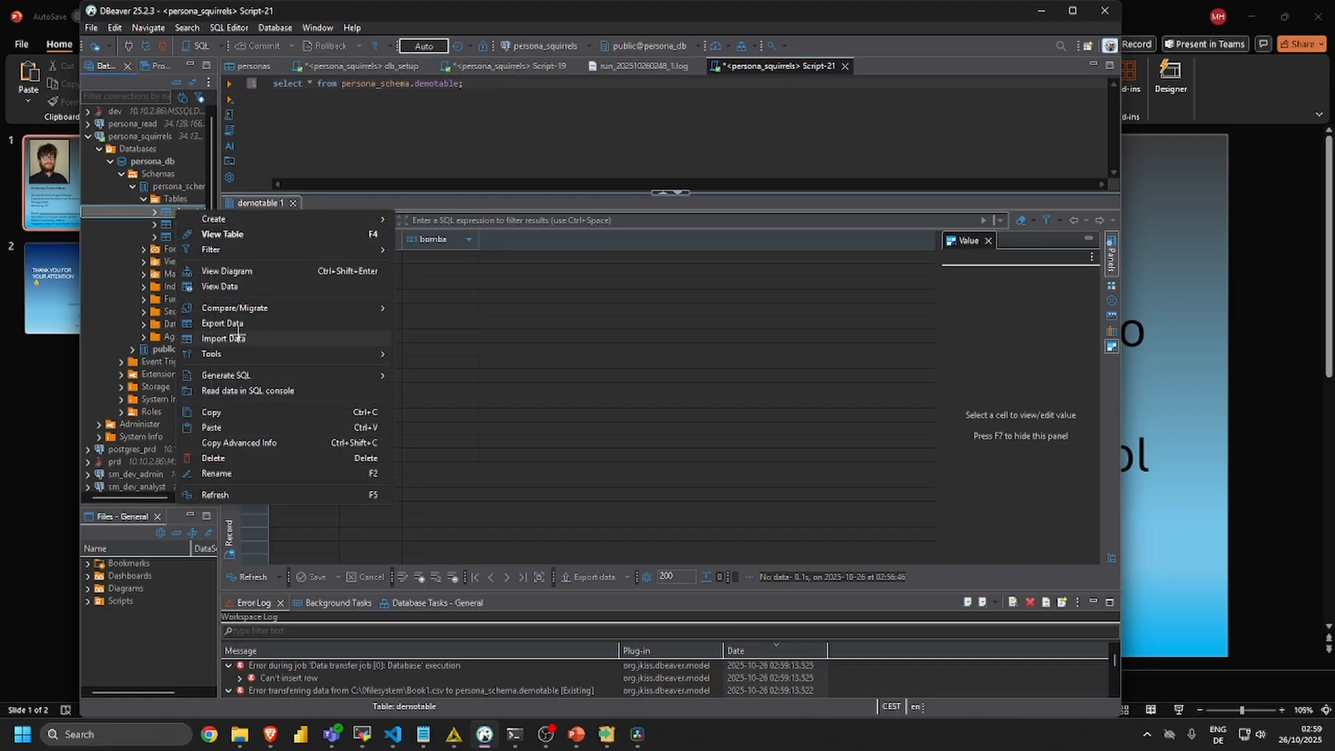
pyautogui.click(215, 339)
pyautogui.click(386, 201)
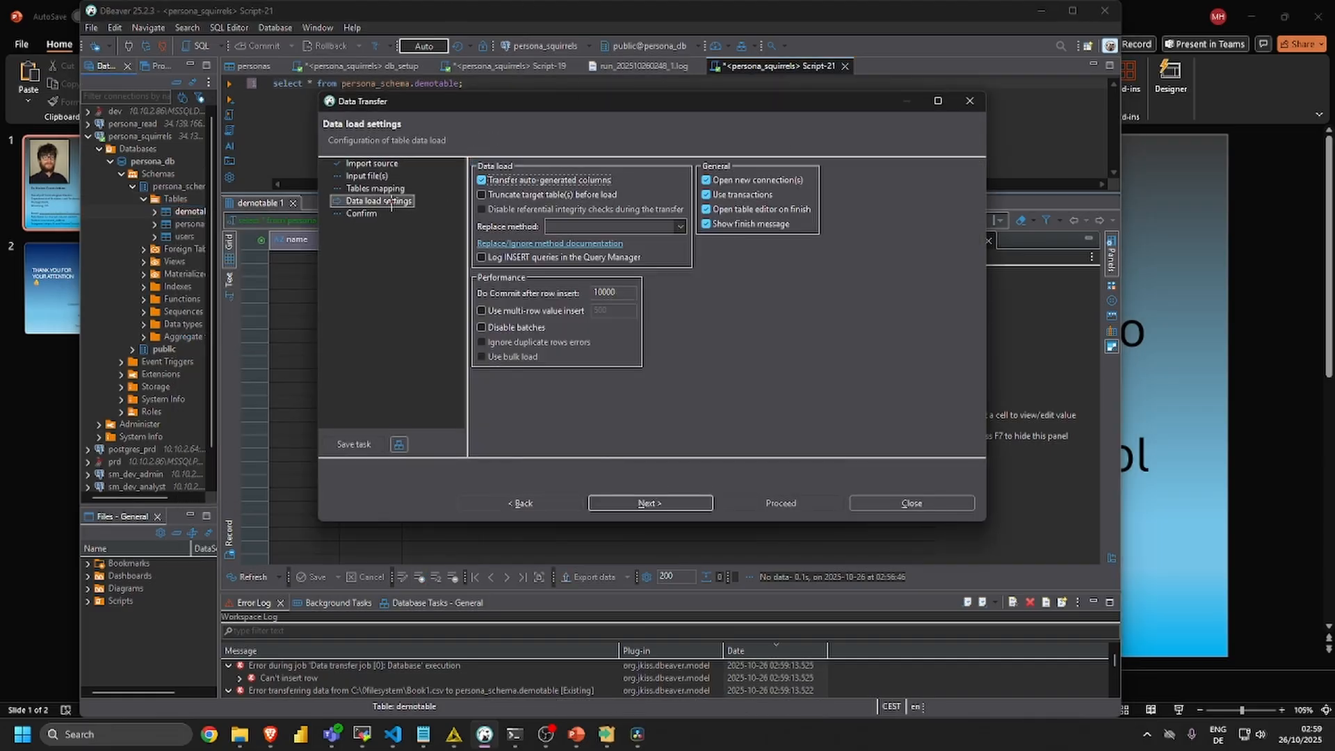
pyautogui.click(367, 176)
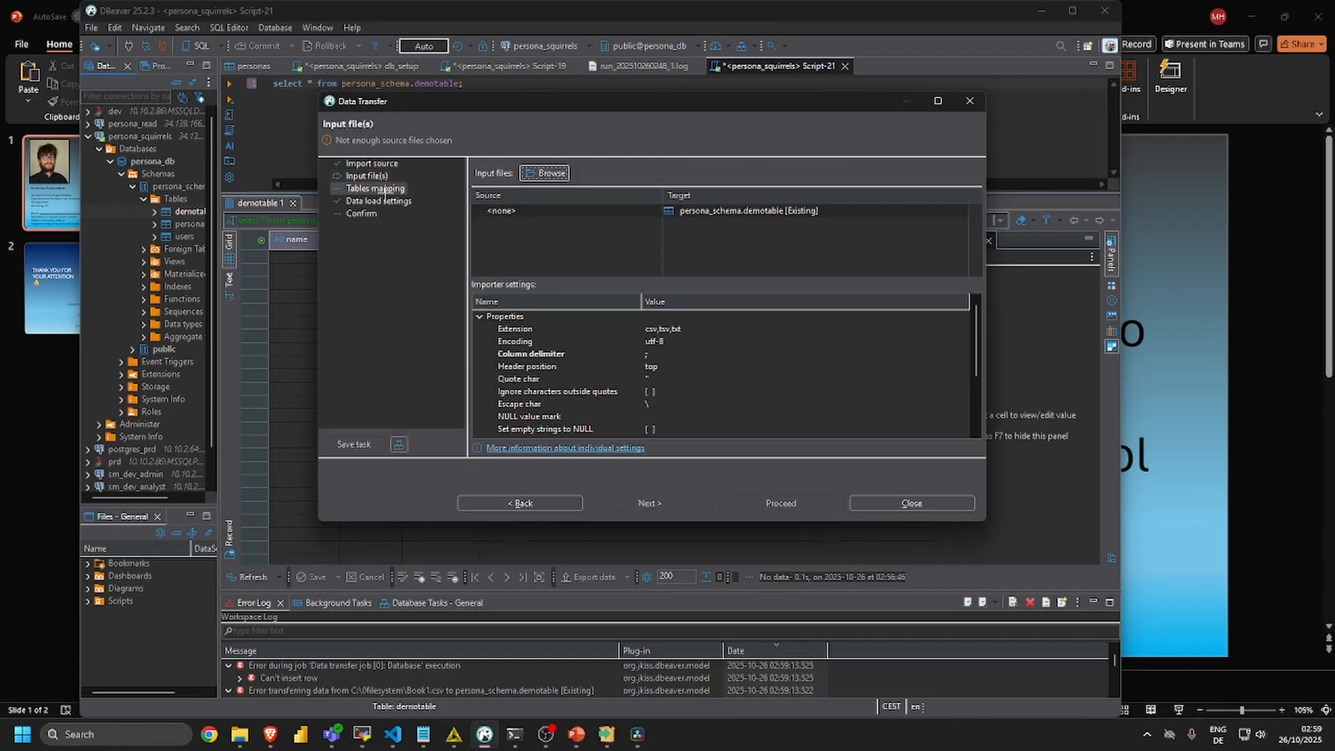
pyautogui.click(545, 173)
pyautogui.doubleClick(448, 361)
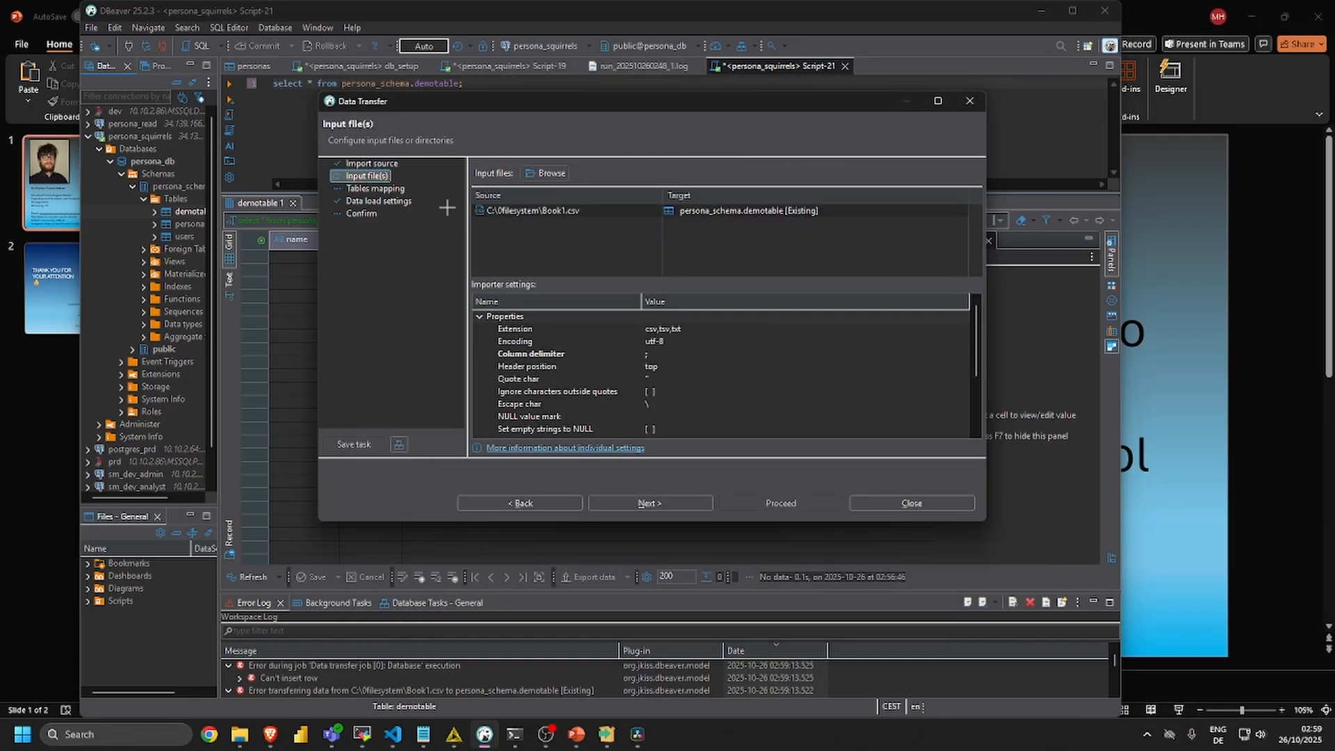
# Check the Book1.csv column mapping, run the import with ON CONFLICT DO UPDATE SET, and inspect the third row's name value.
pyautogui.click(650, 503)
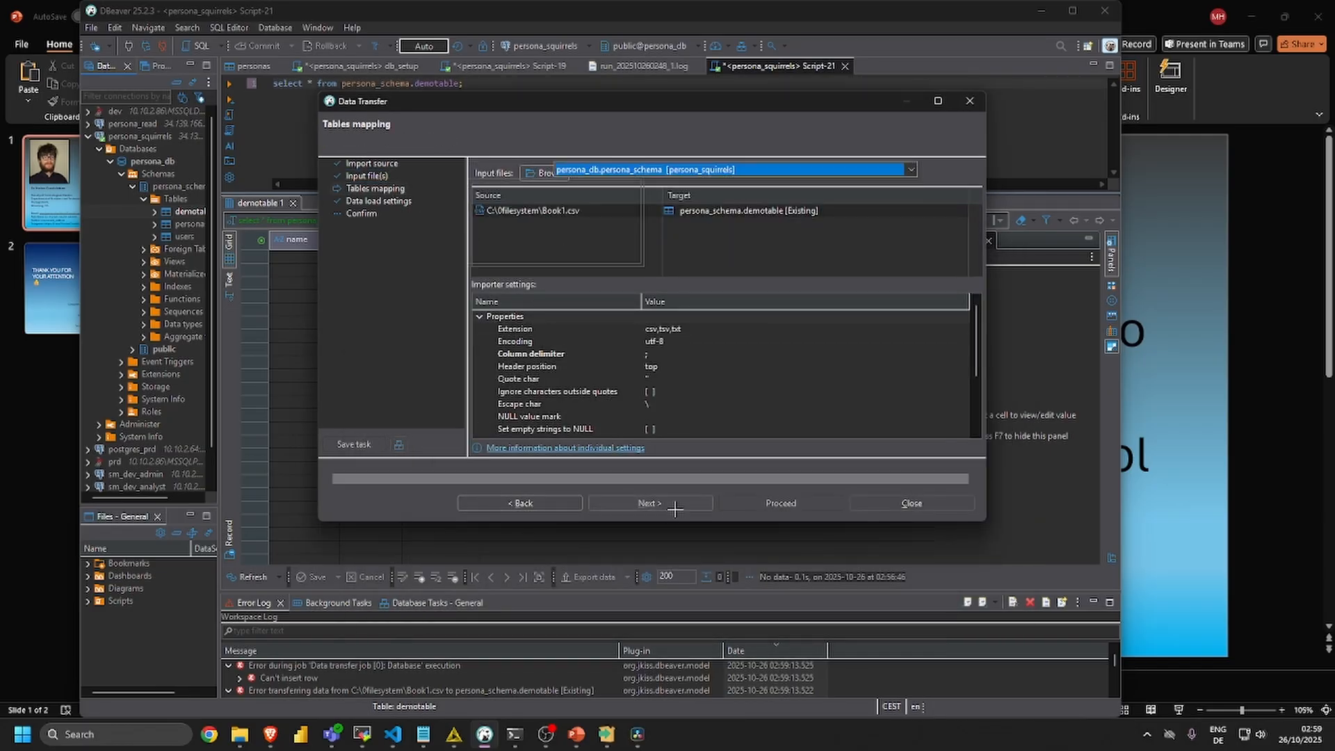
pyautogui.click(484, 207)
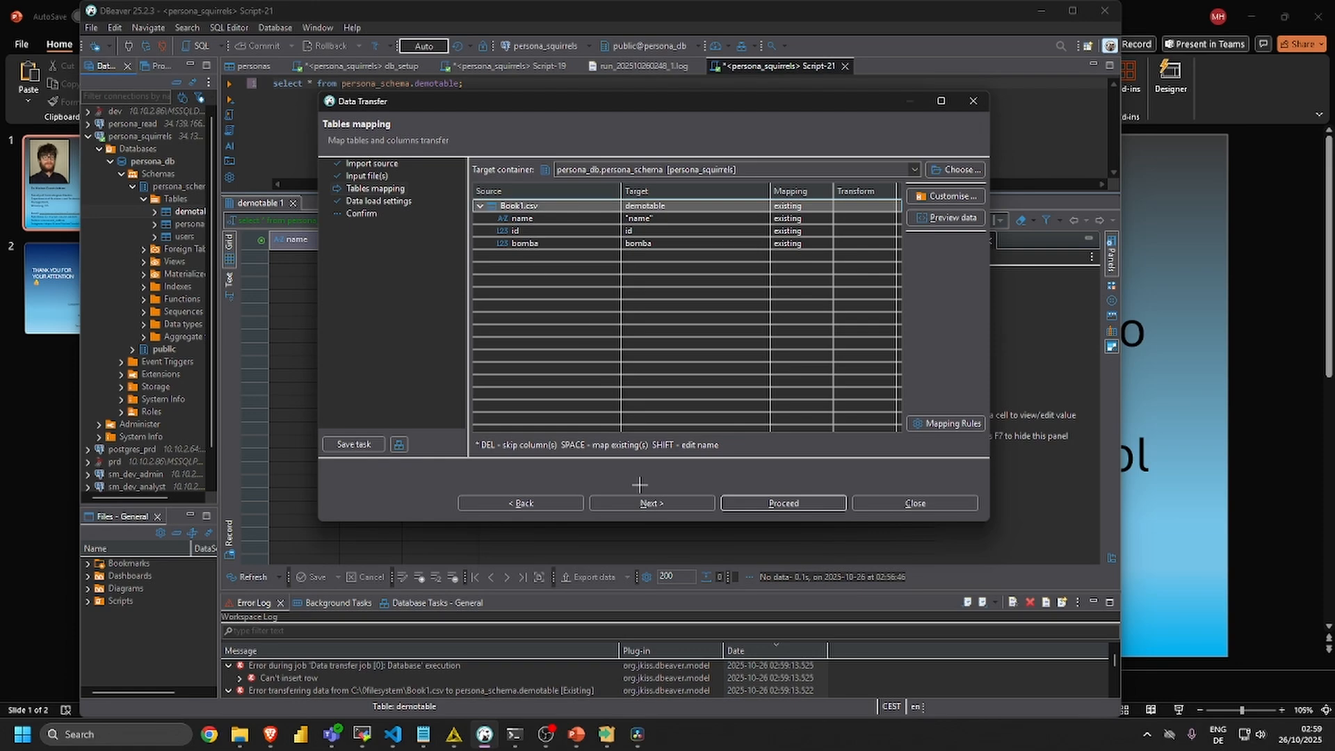
pyautogui.click(652, 503)
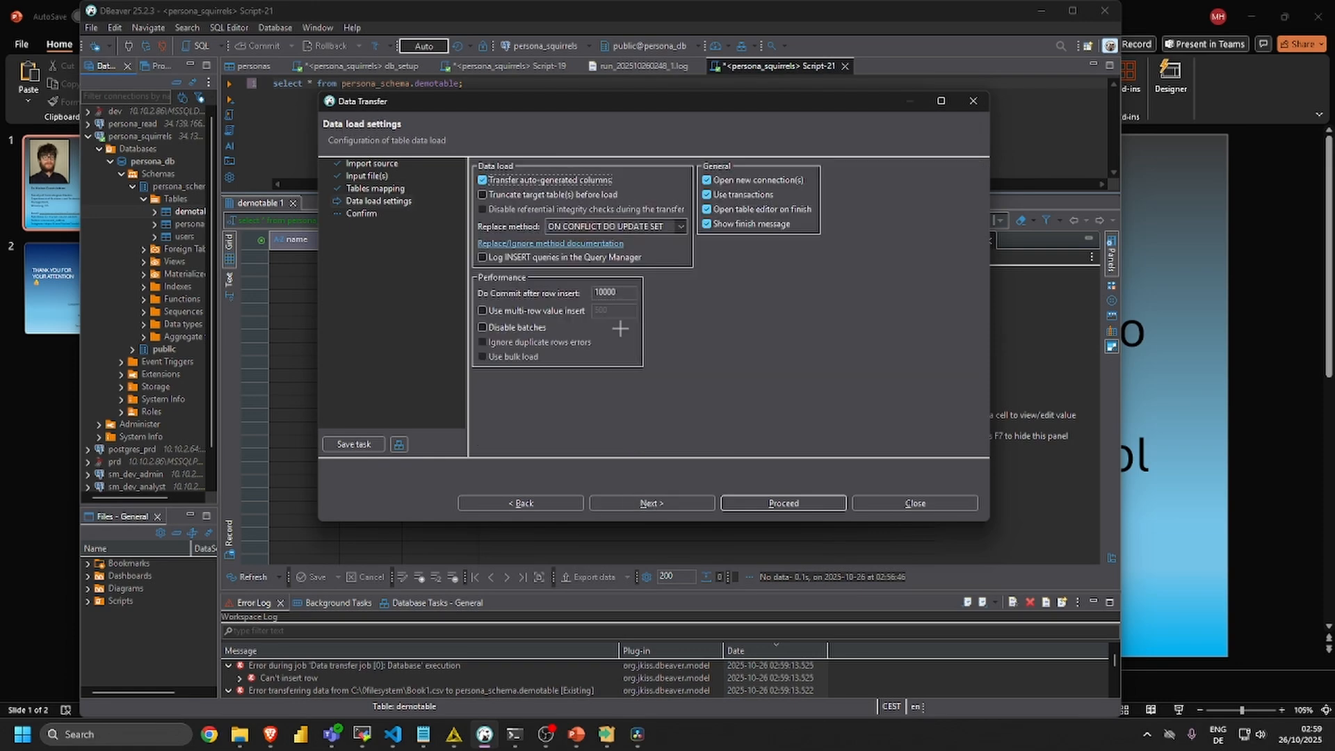
pyautogui.click(784, 503)
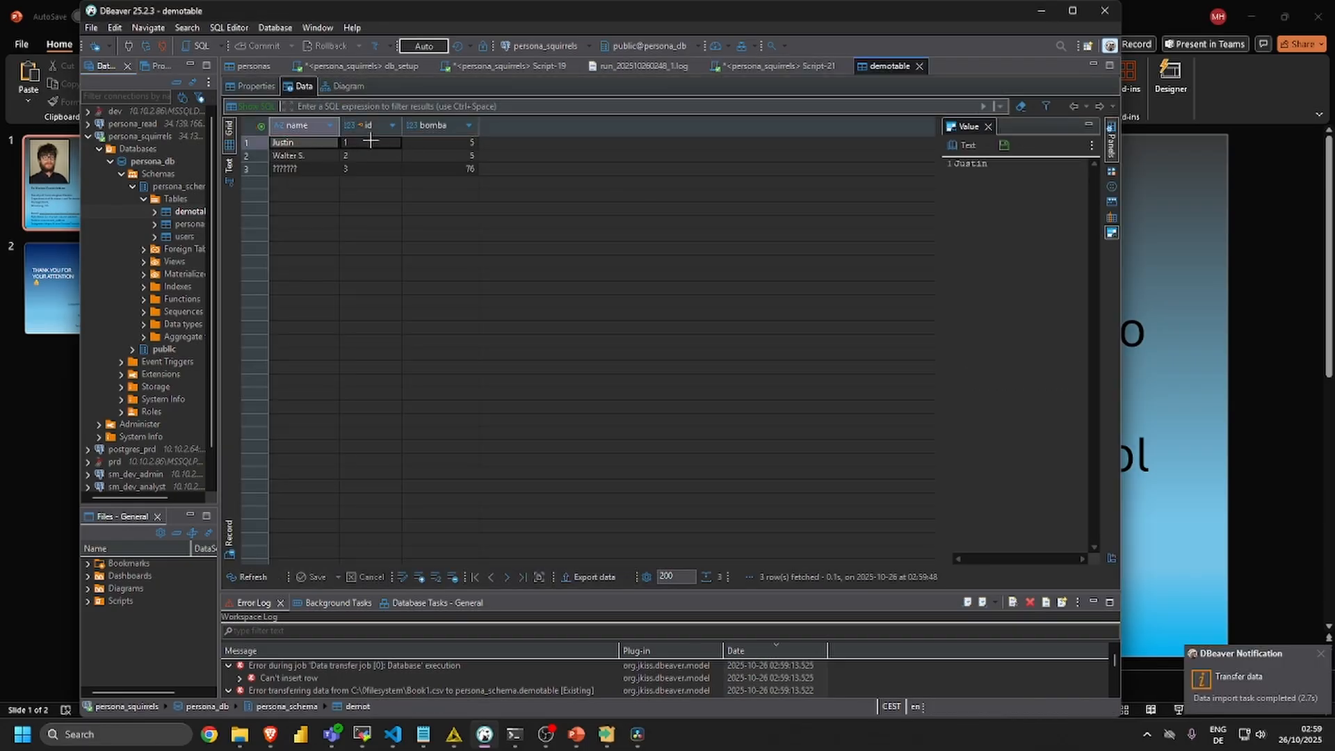
pyautogui.click(295, 170)
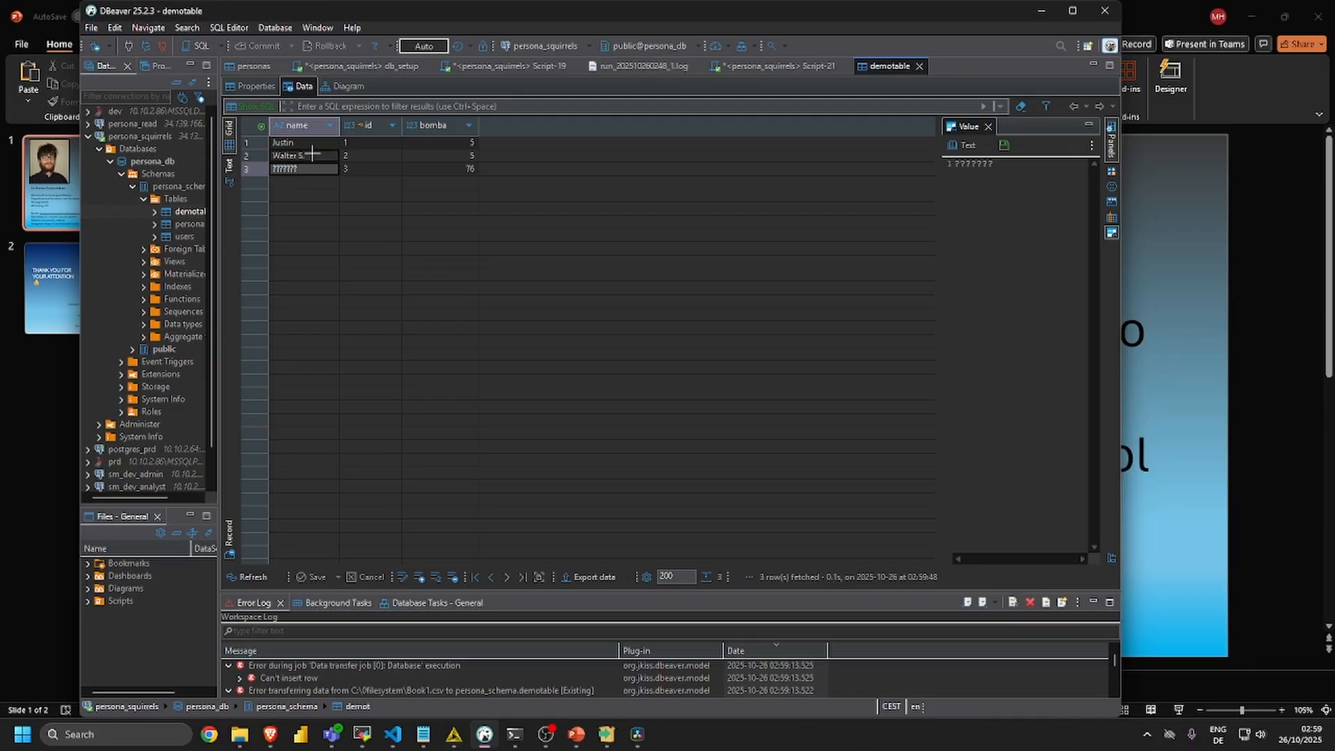
# Start another CSV import into demotable, select Book1.csv as the input file, and review the importer settings.
pyautogui.rightClick(180, 211)
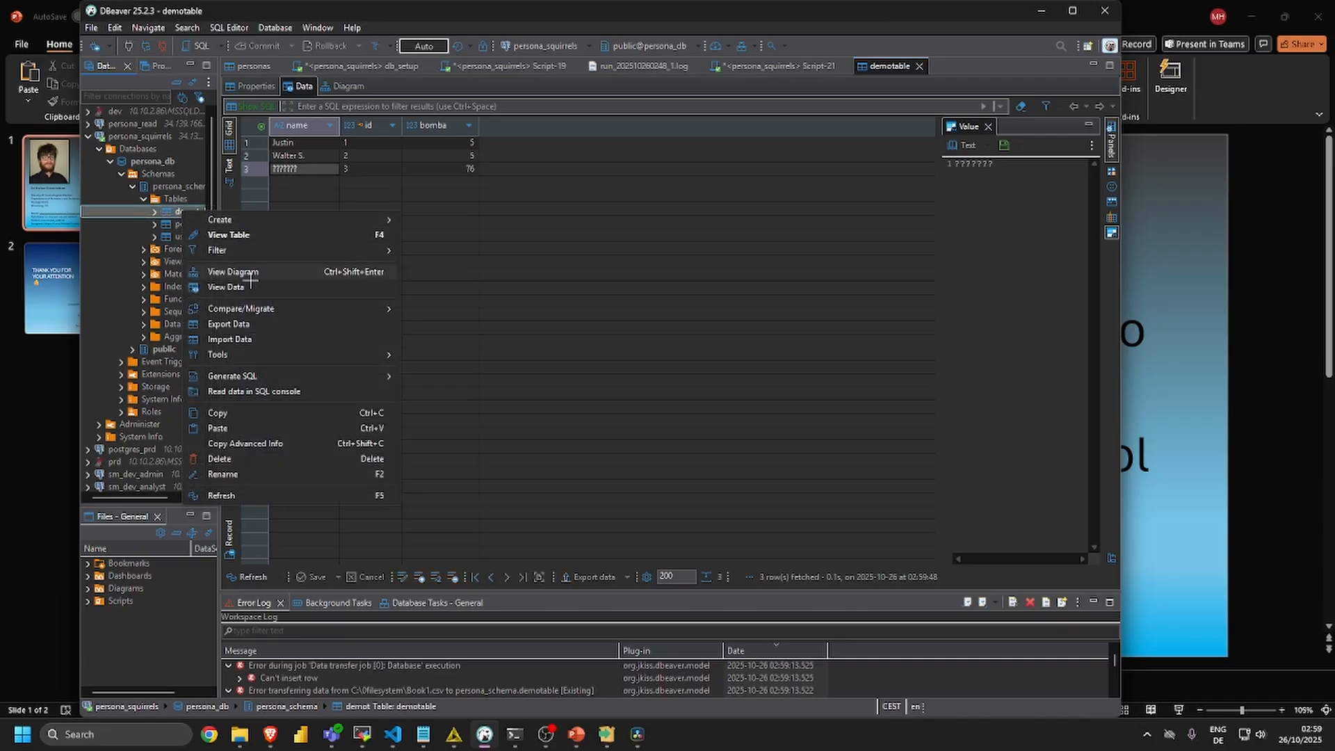
pyautogui.click(359, 339)
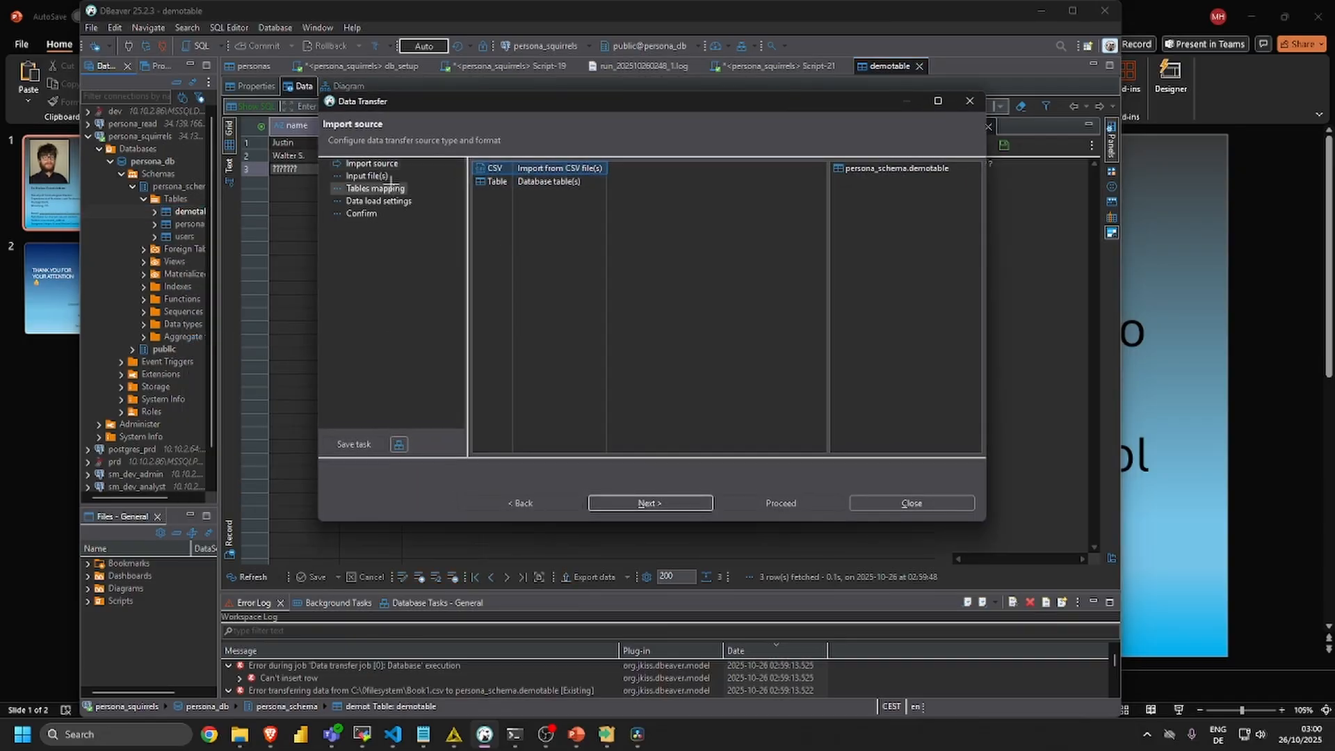
pyautogui.click(650, 503)
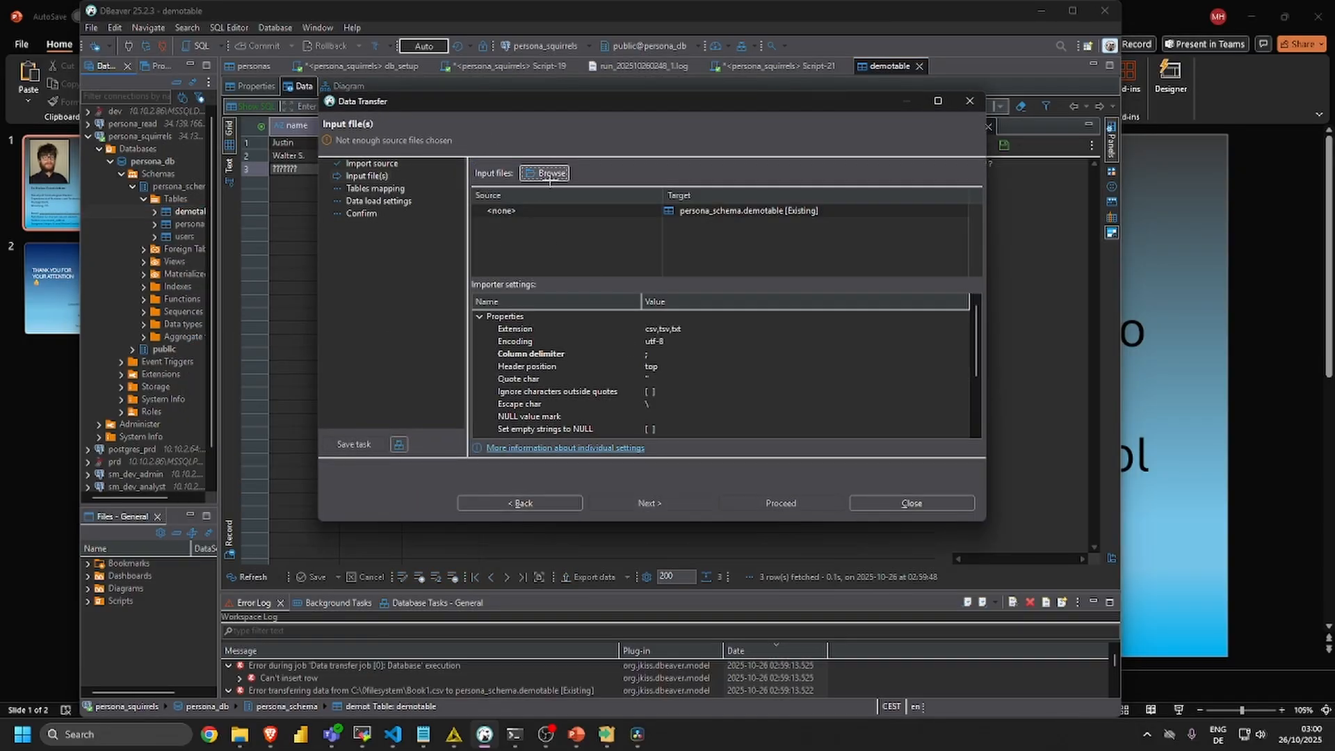
pyautogui.click(544, 173)
pyautogui.doubleClick(448, 361)
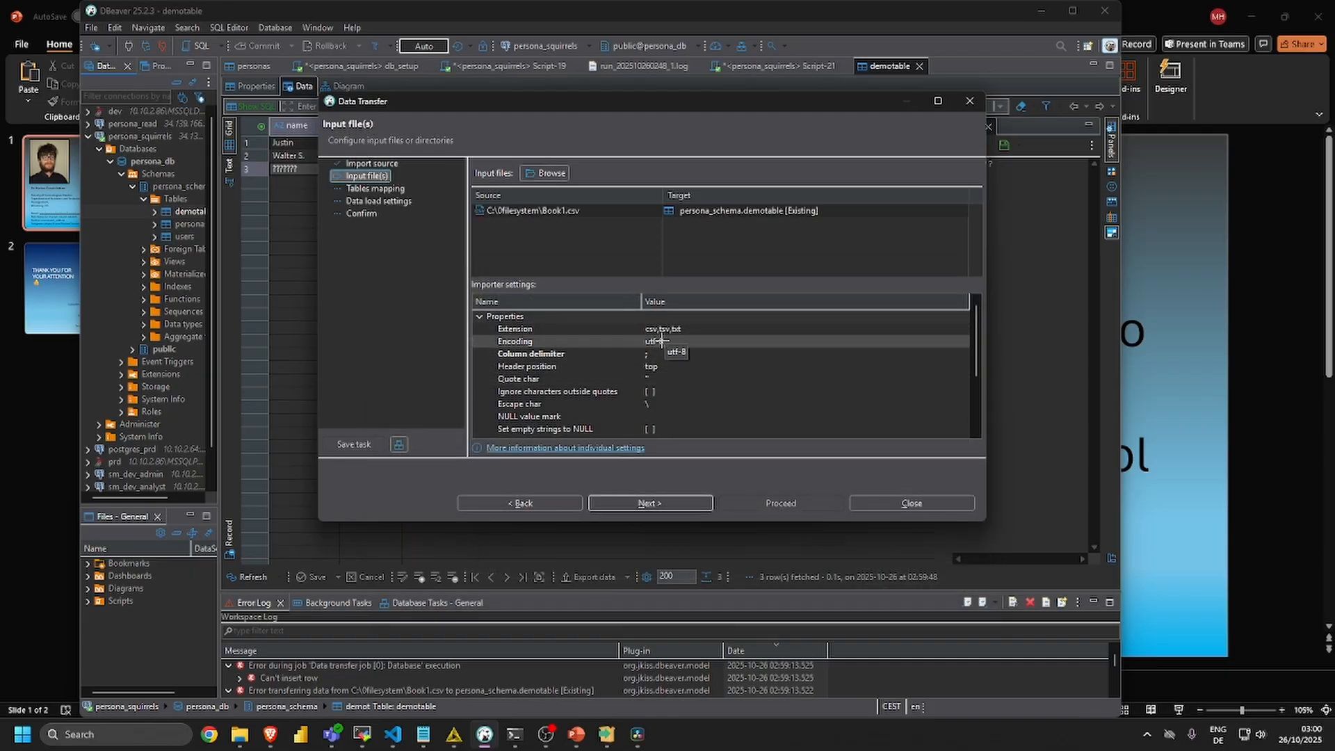
pyautogui.scroll(-2, 660, 341)
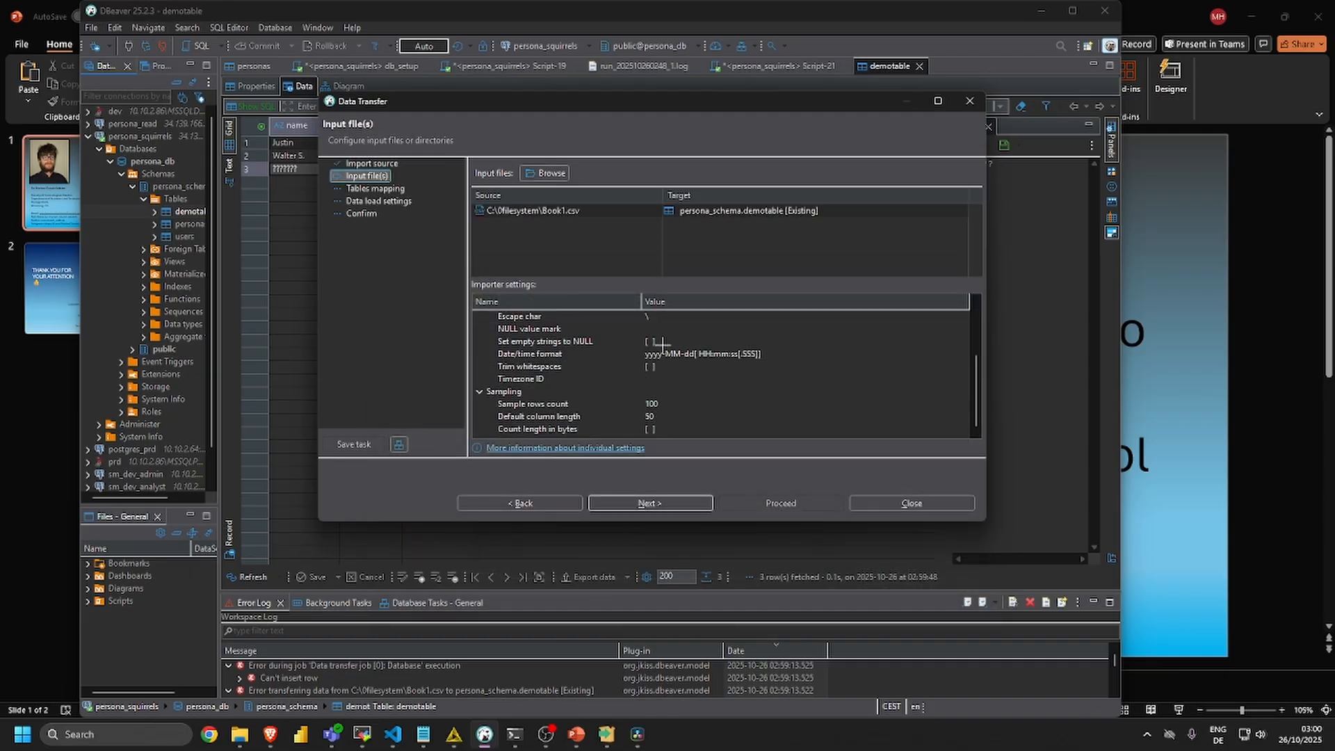
# Check the existing column mappings for Book1.csv and choose ON CONFLICT DO UPDATE SET as the replace method.
pyautogui.click(659, 504)
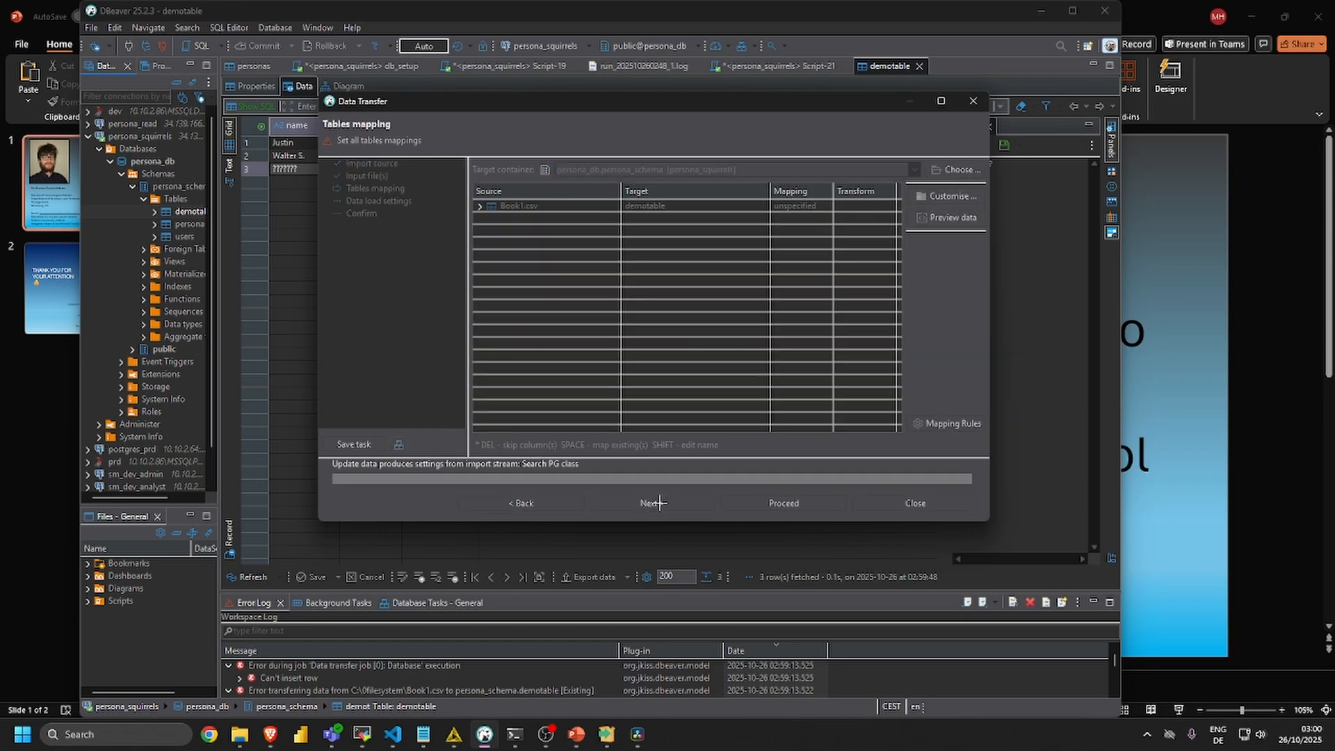
pyautogui.click(480, 206)
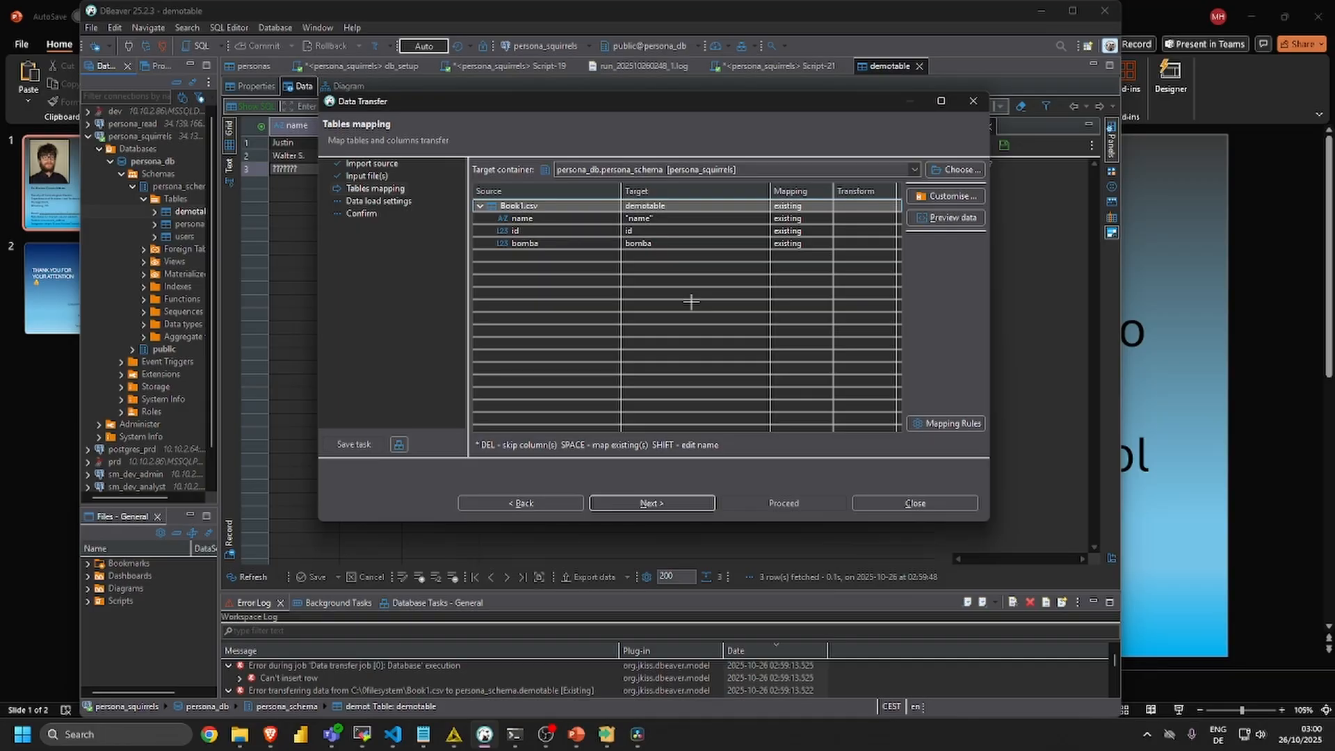
pyautogui.click(653, 502)
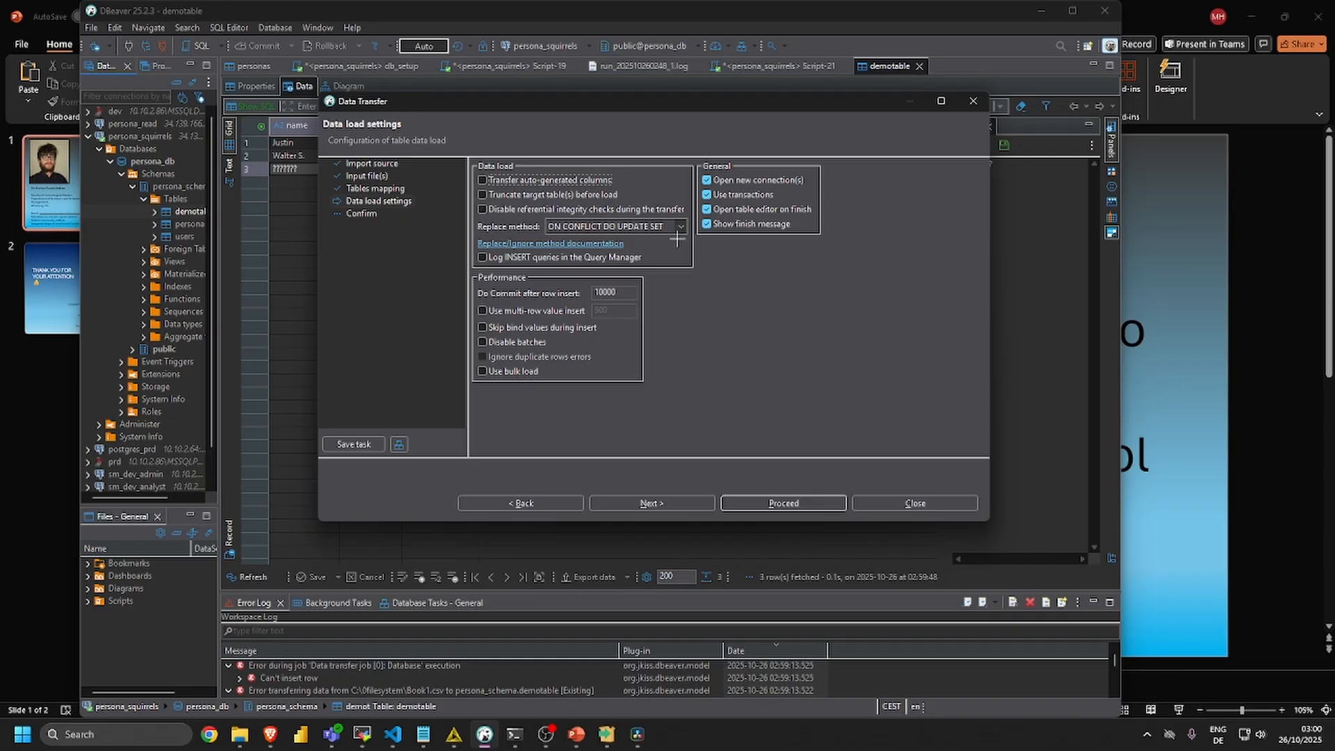
pyautogui.click(603, 224)
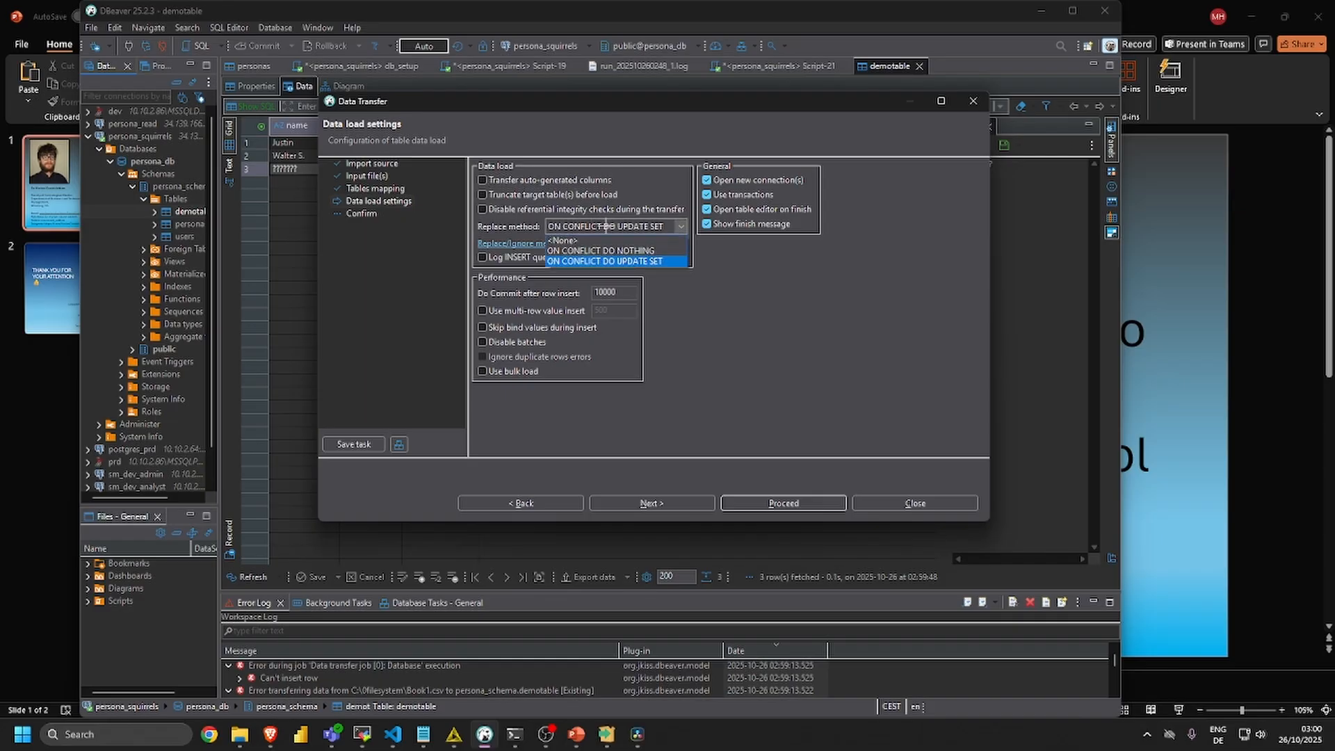
pyautogui.click(604, 261)
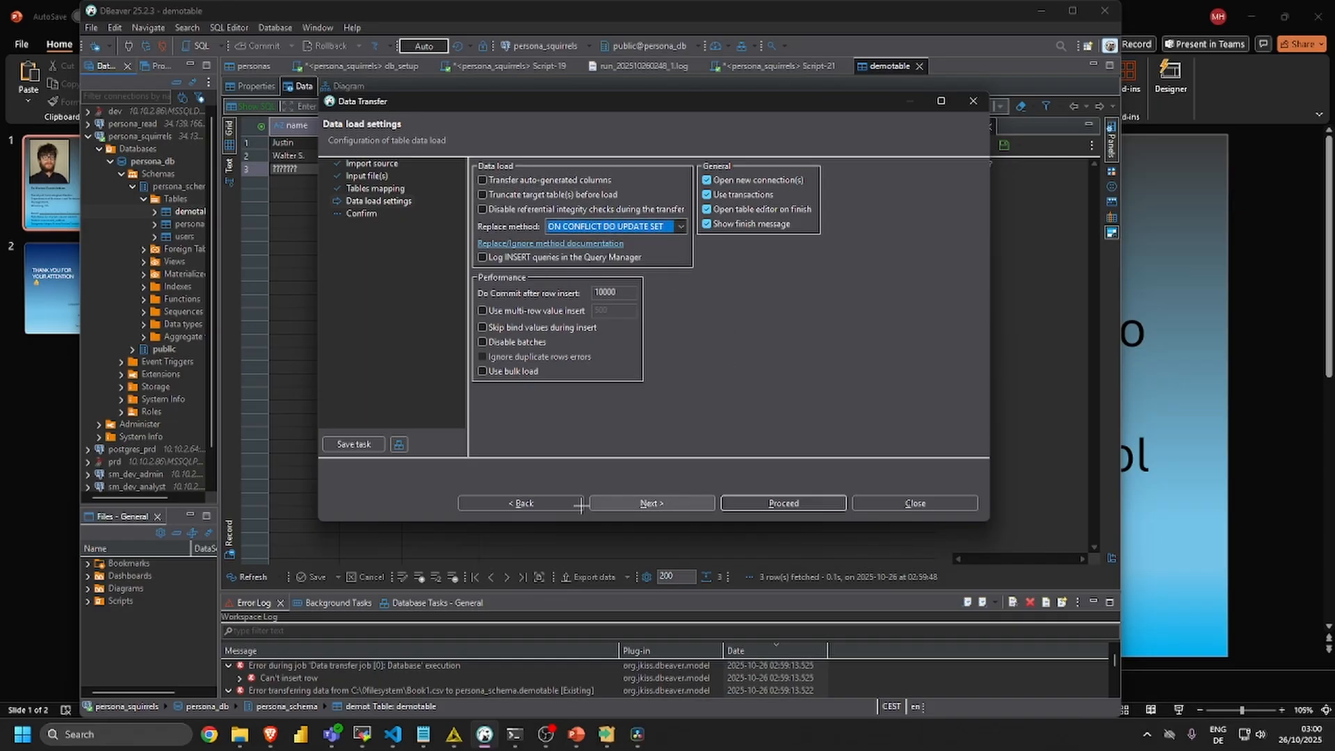
# Go back to the tables mapping to review the target container and columns, and return to the data load settings.
pyautogui.click(551, 510)
pyautogui.moveTo(403, 101); pyautogui.dragTo(410, 204)
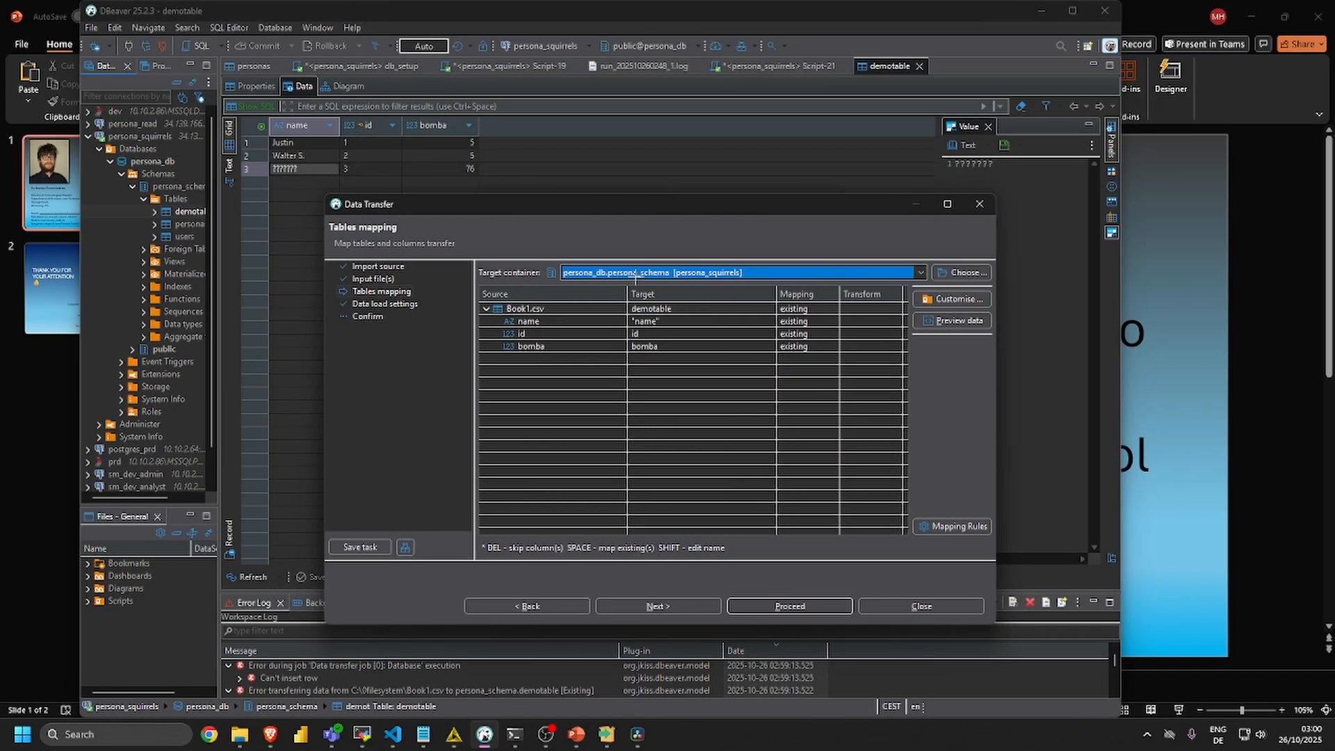
pyautogui.click(658, 606)
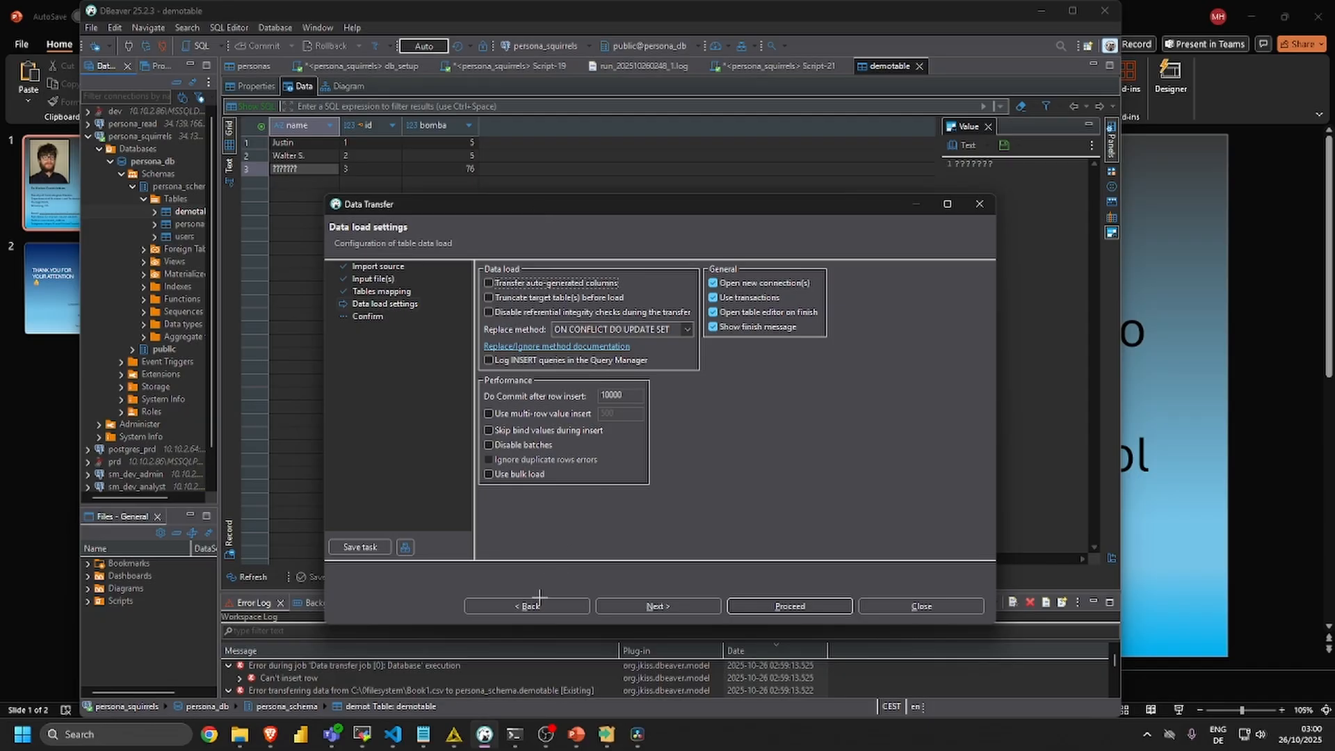
# Reopen Book1.csv in Excel and change the bomba values to 242 in cell C2 and 24 in cell C3.
pyautogui.moveTo(241, 736)
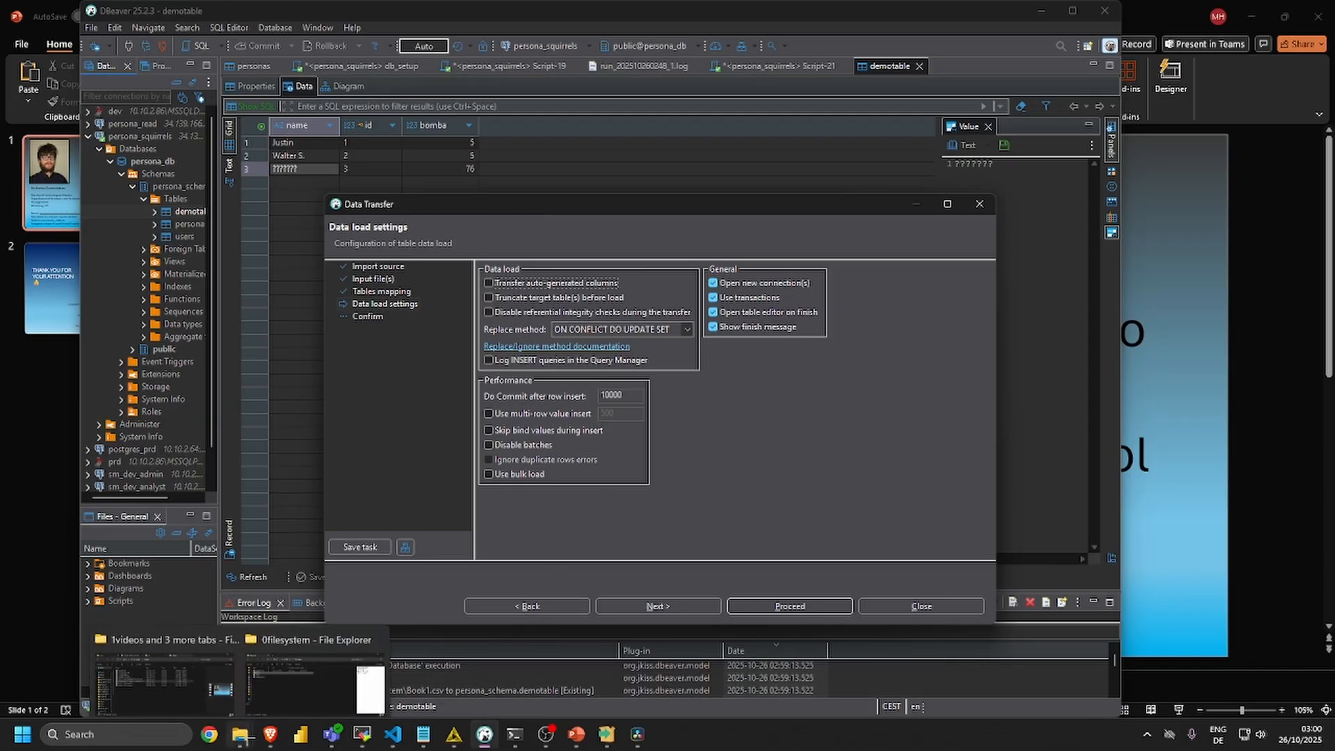
pyautogui.click(312, 678)
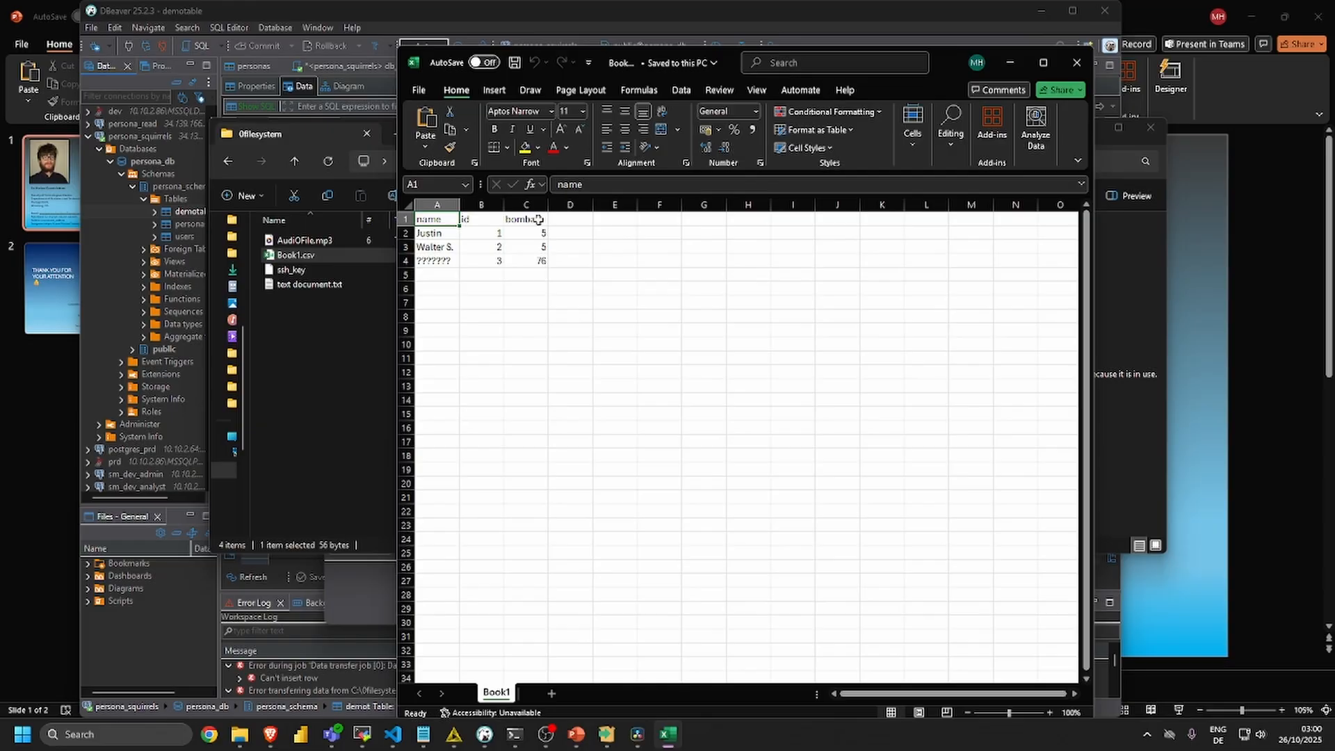
pyautogui.doubleClick(542, 233)
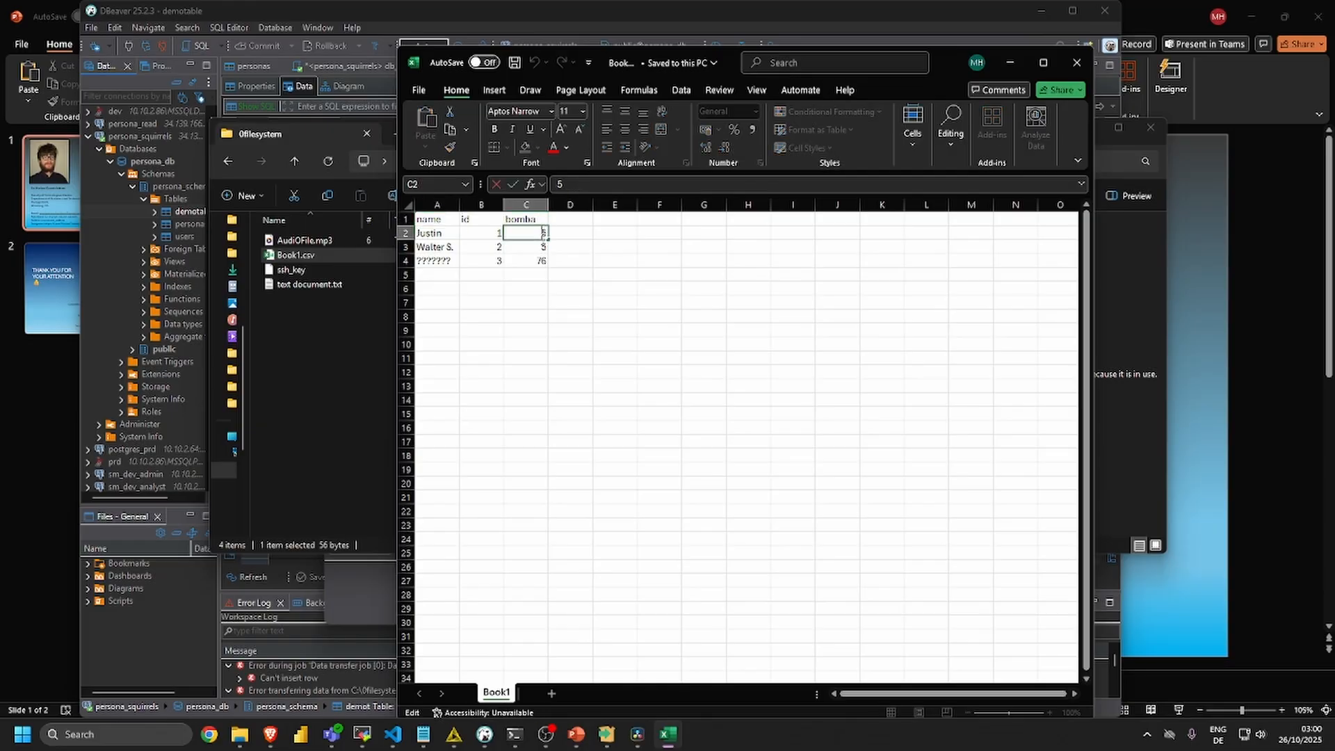
pyautogui.press('Return')
pyautogui.write('15')
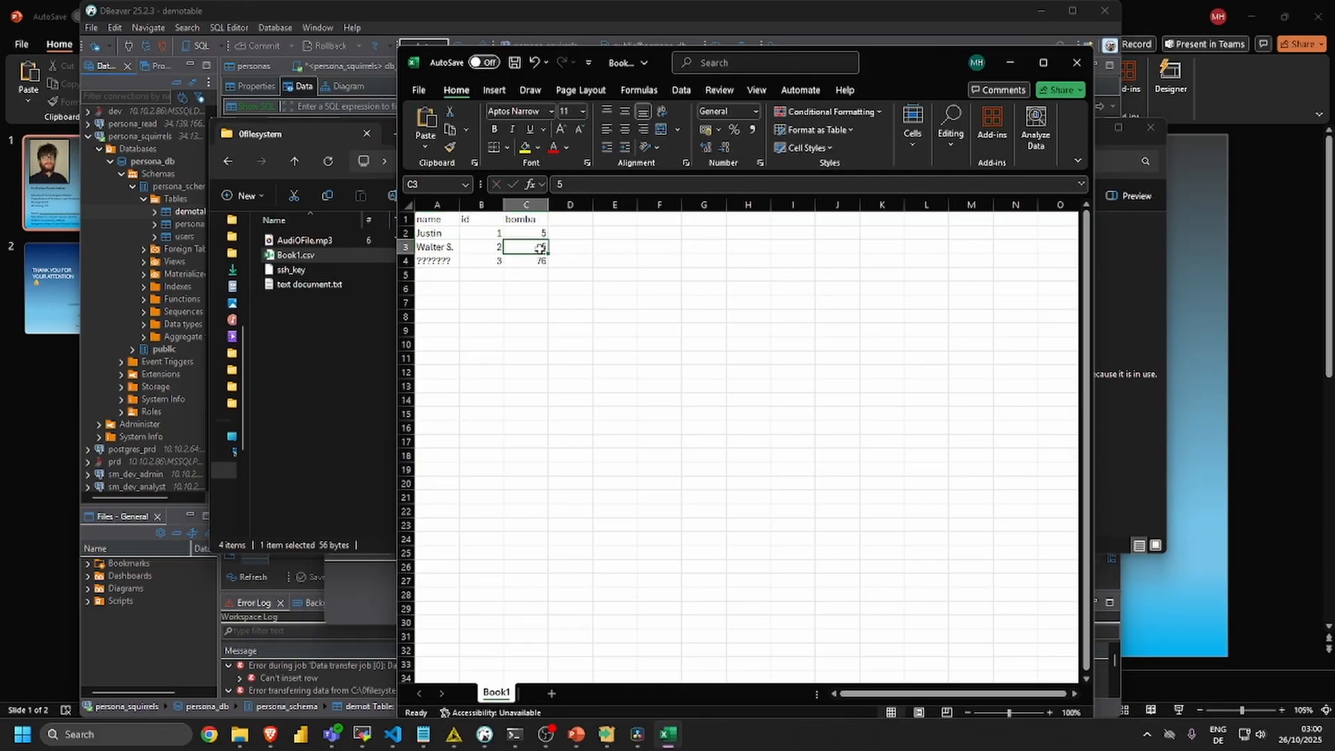
pyautogui.click(588, 270)
pyautogui.click(534, 234)
pyautogui.click(546, 247)
pyautogui.write('2')
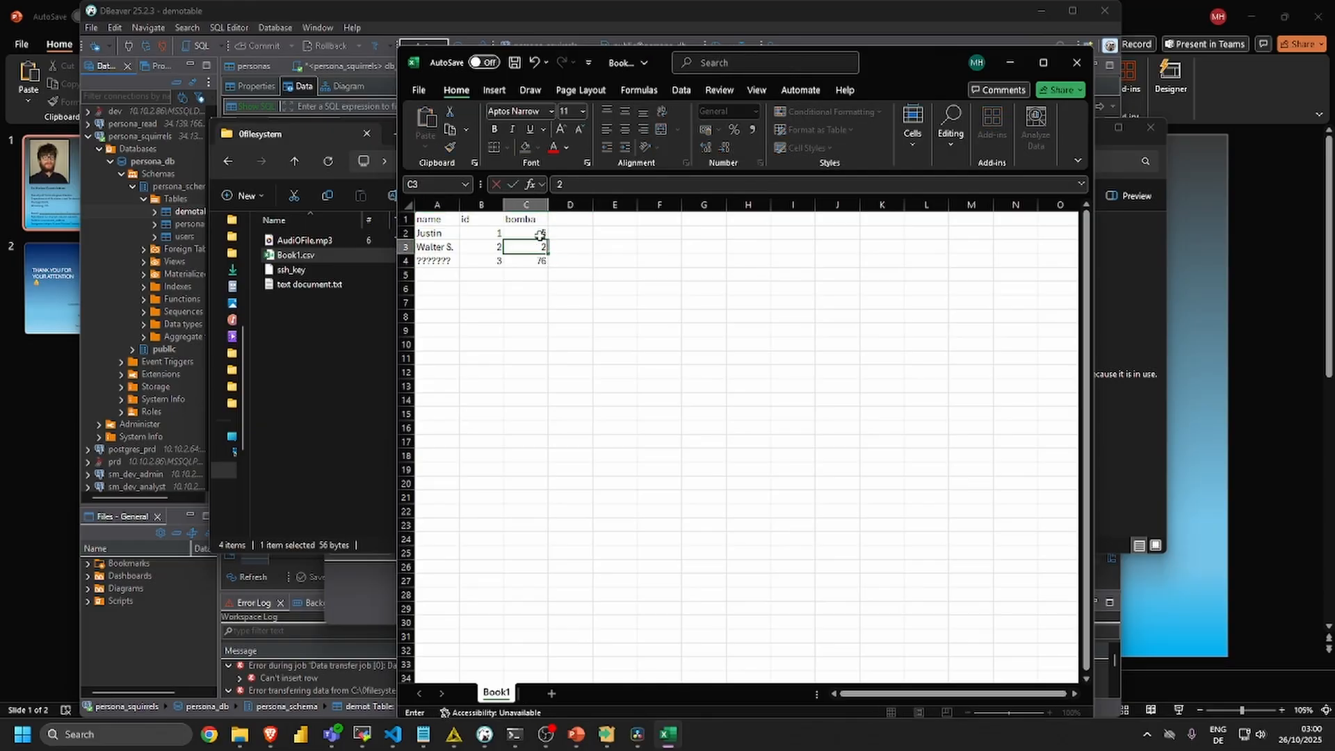
pyautogui.write('4')
pyautogui.click(534, 233)
pyautogui.write('242')
pyautogui.click(526, 273)
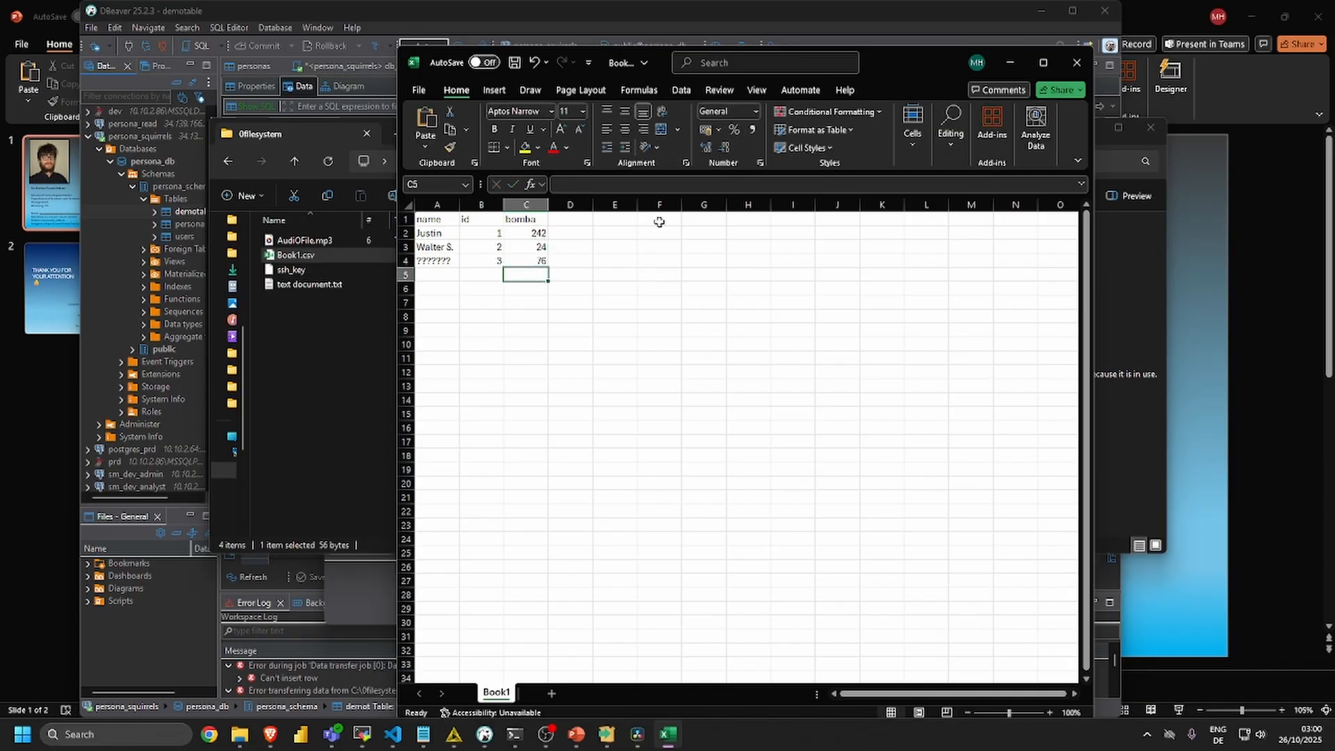
# Save and close the edited Book1.csv, minimize the file window, and return to the data load settings in DBeaver.
pyautogui.click(1077, 61)
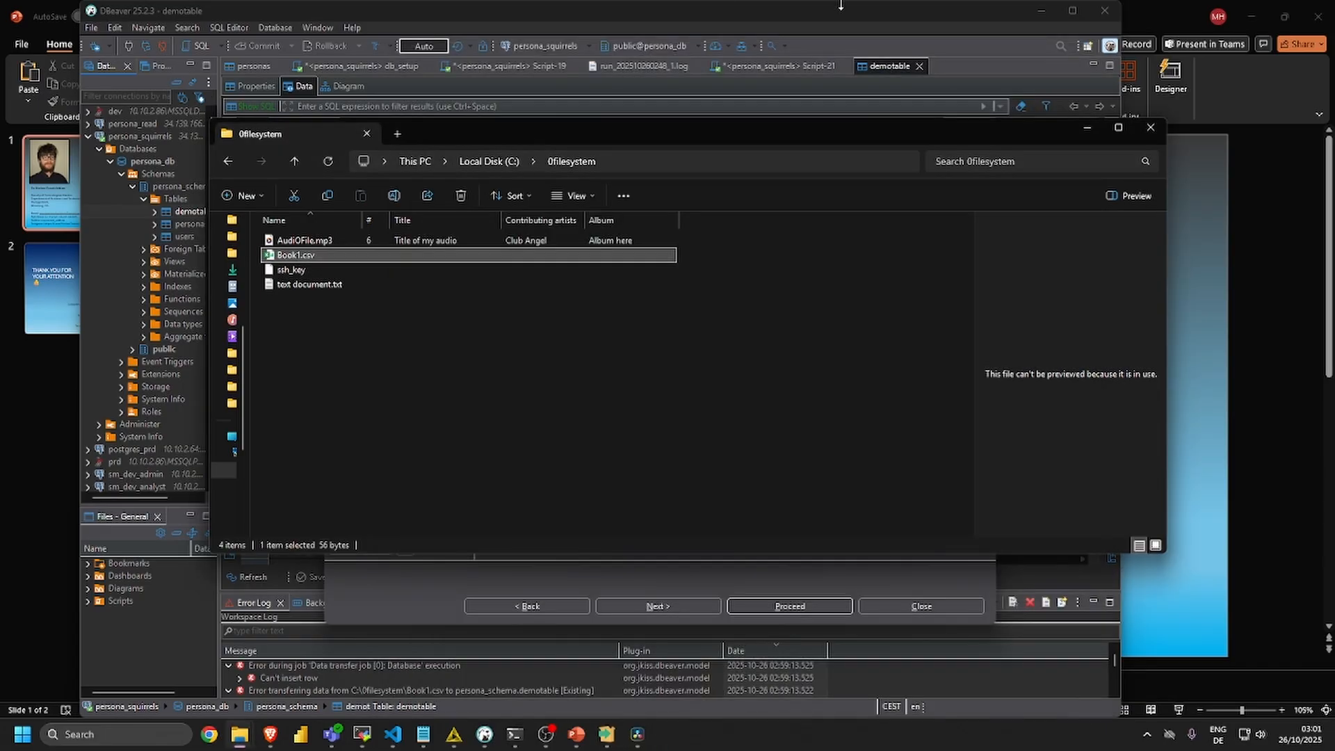
pyautogui.click(1085, 128)
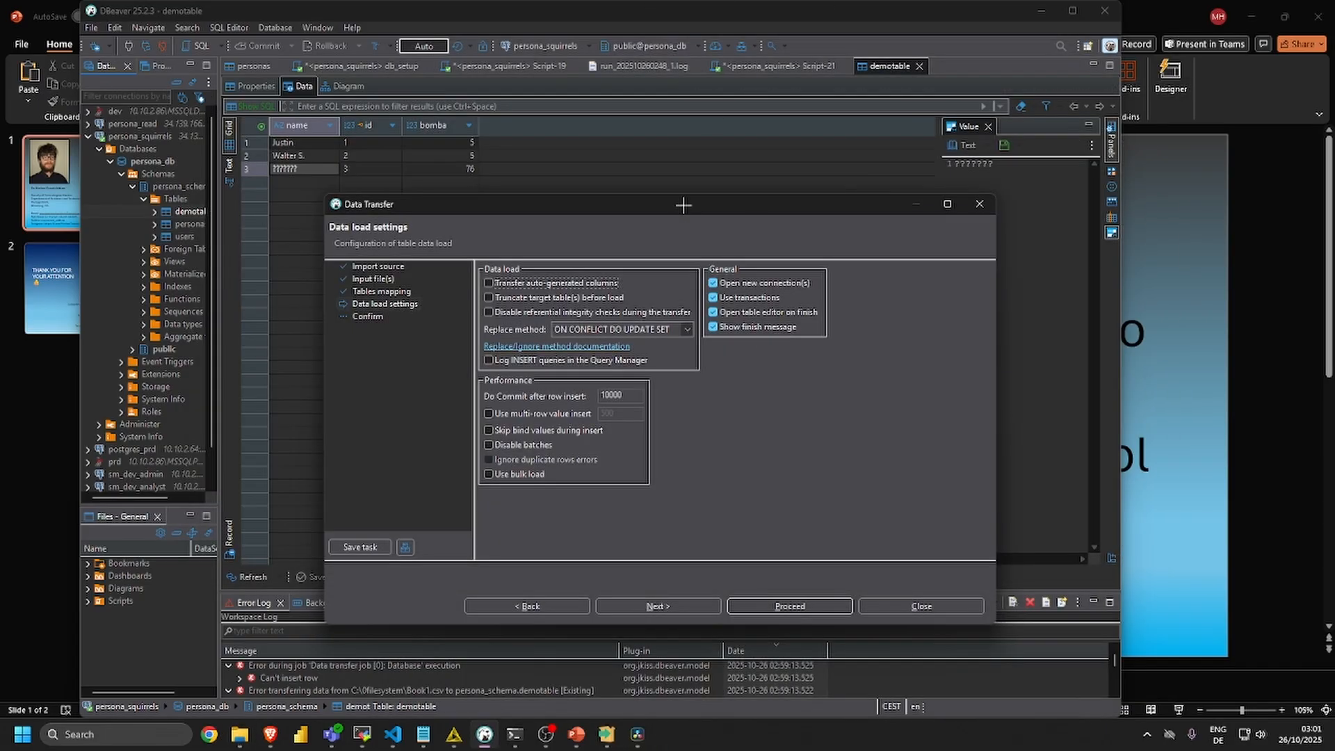
pyautogui.moveTo(684, 202); pyautogui.dragTo(655, 249)
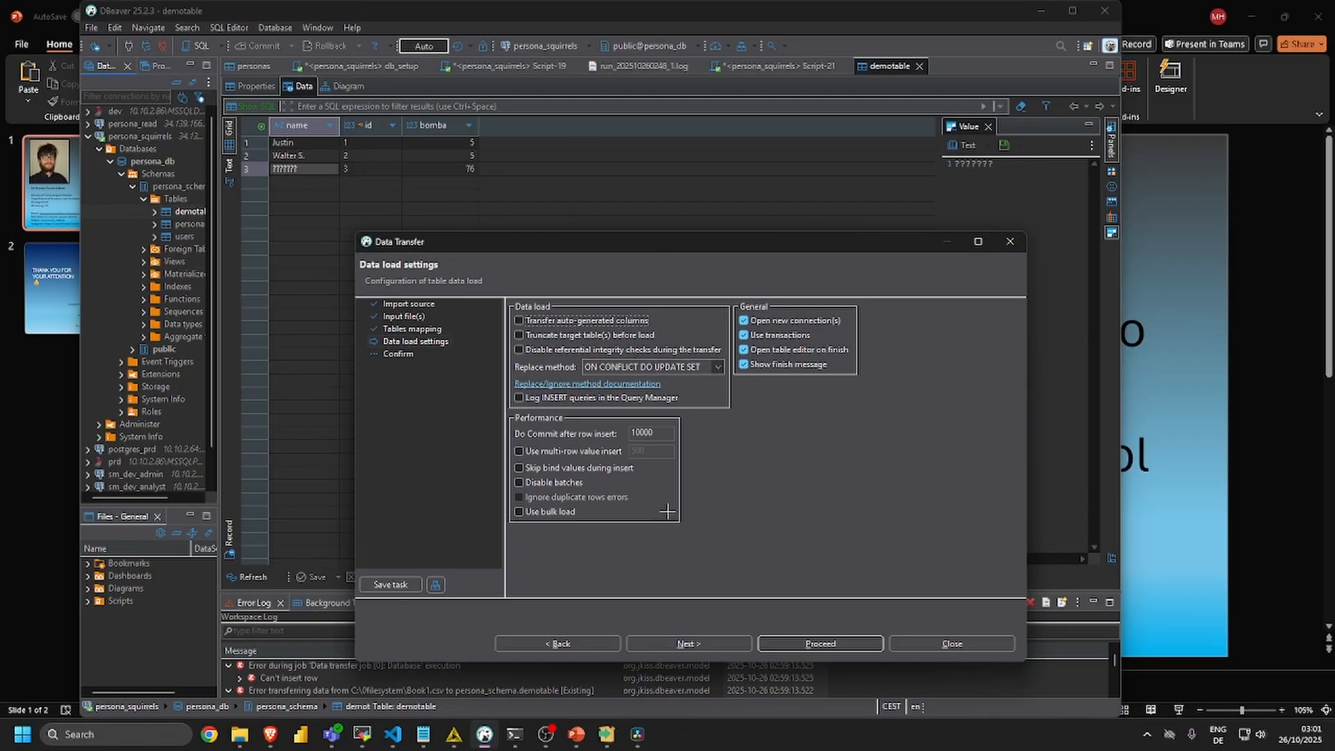
# Run the Book1.csv import into demotable and check the bomba and id columns in the table data.
pyautogui.click(821, 643)
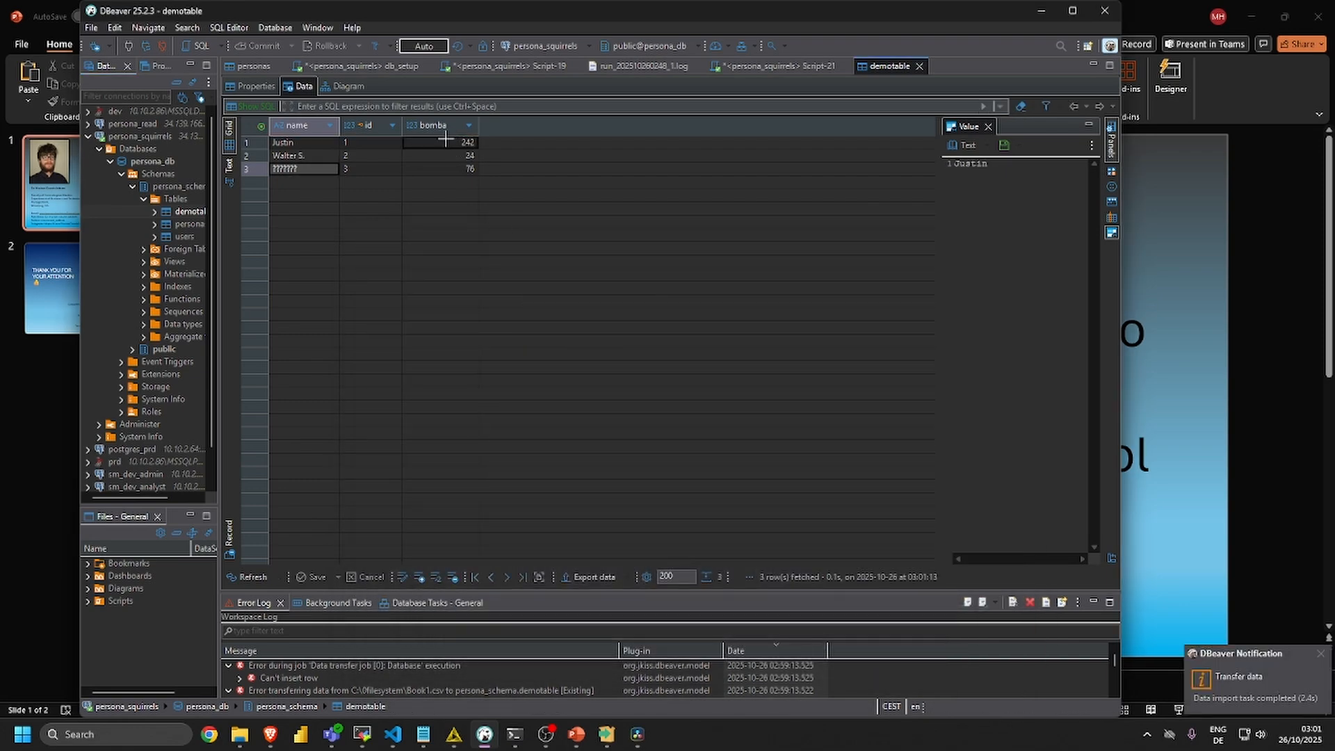
pyautogui.click(360, 157)
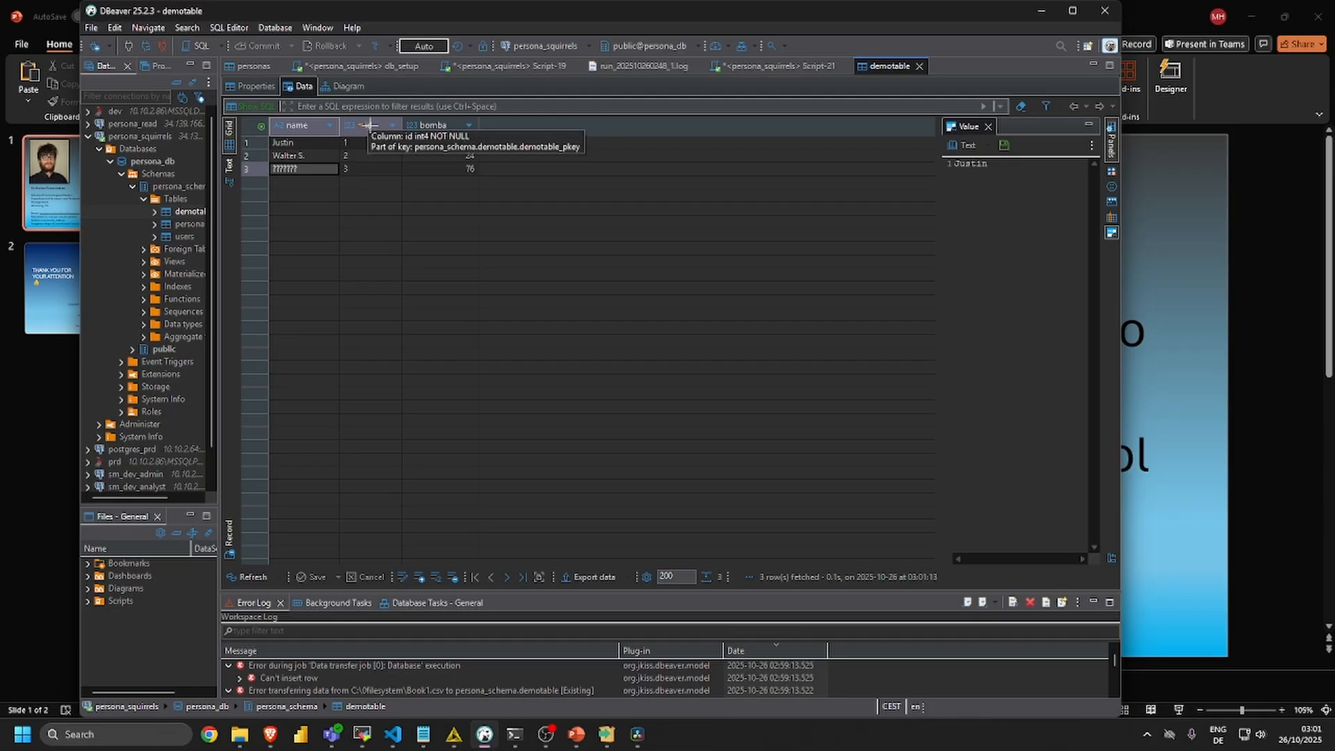
# Start a new CSV data import into demotable with Book1.csv from the 0filesystem folder as the source.
pyautogui.rightClick(189, 211)
pyautogui.click(237, 342)
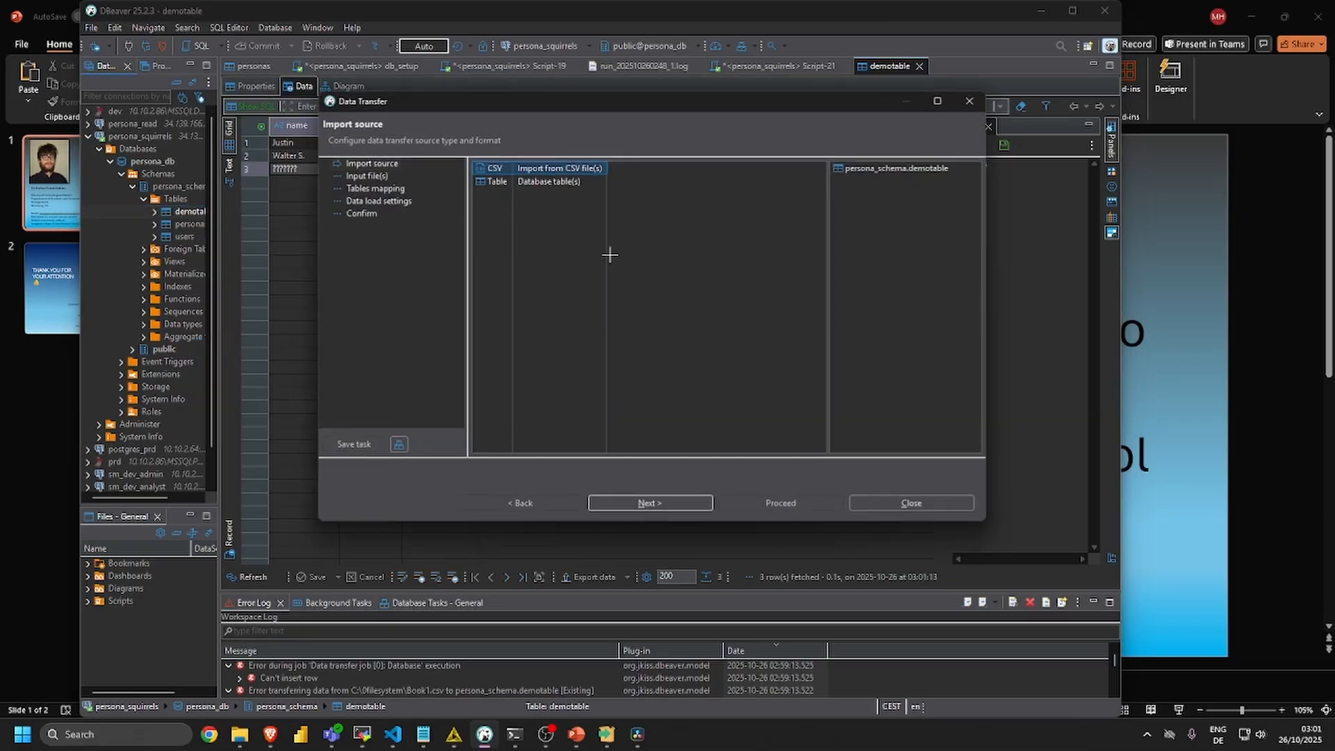
pyautogui.doubleClick(566, 176)
pyautogui.click(548, 173)
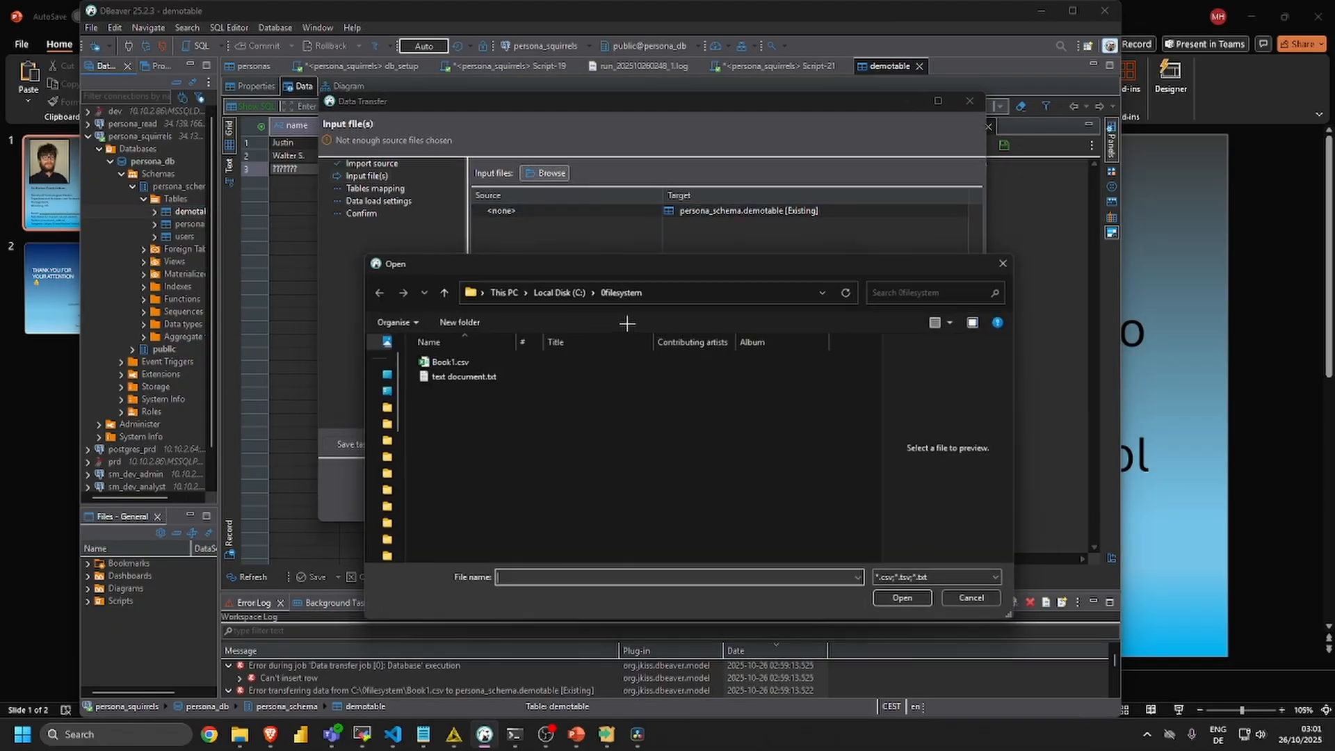
pyautogui.doubleClick(531, 363)
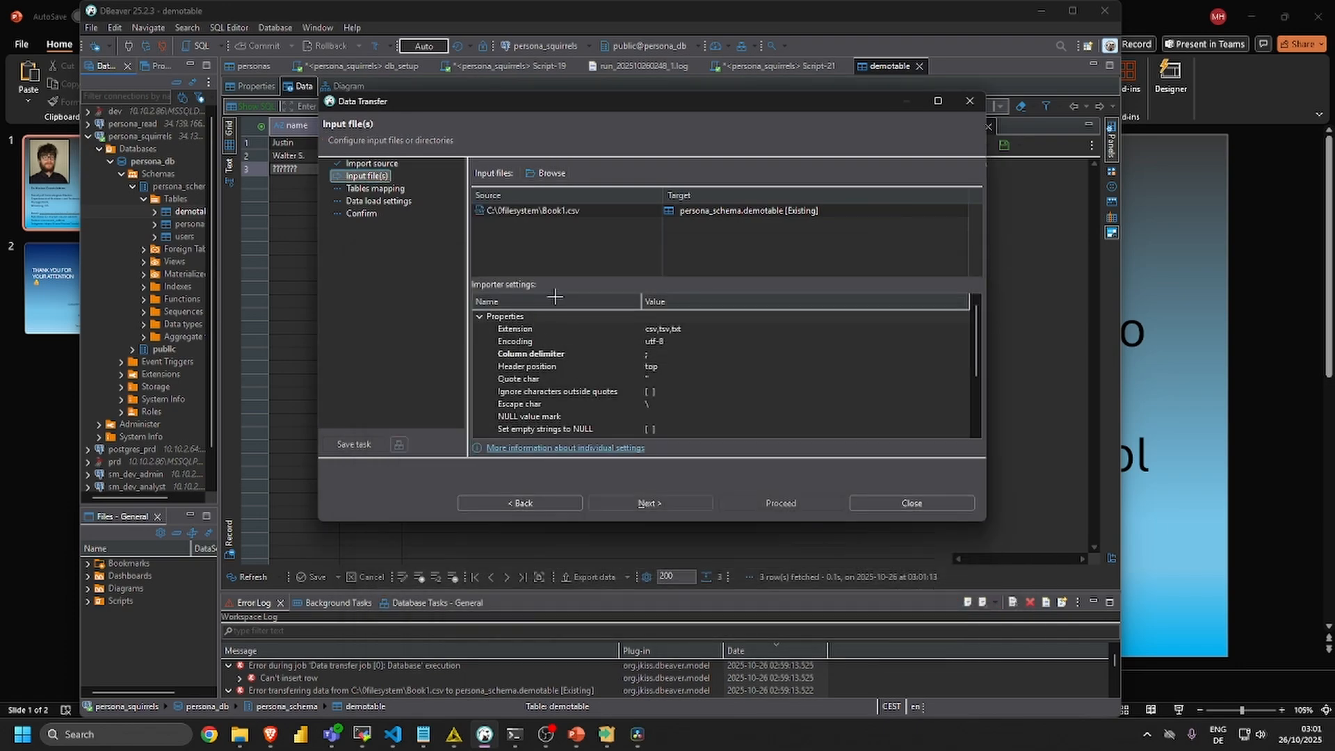
# Keep the existing table mapping, set the replace method to ON CONFLICT DO NOTHING, and run the import.
pyautogui.click(664, 503)
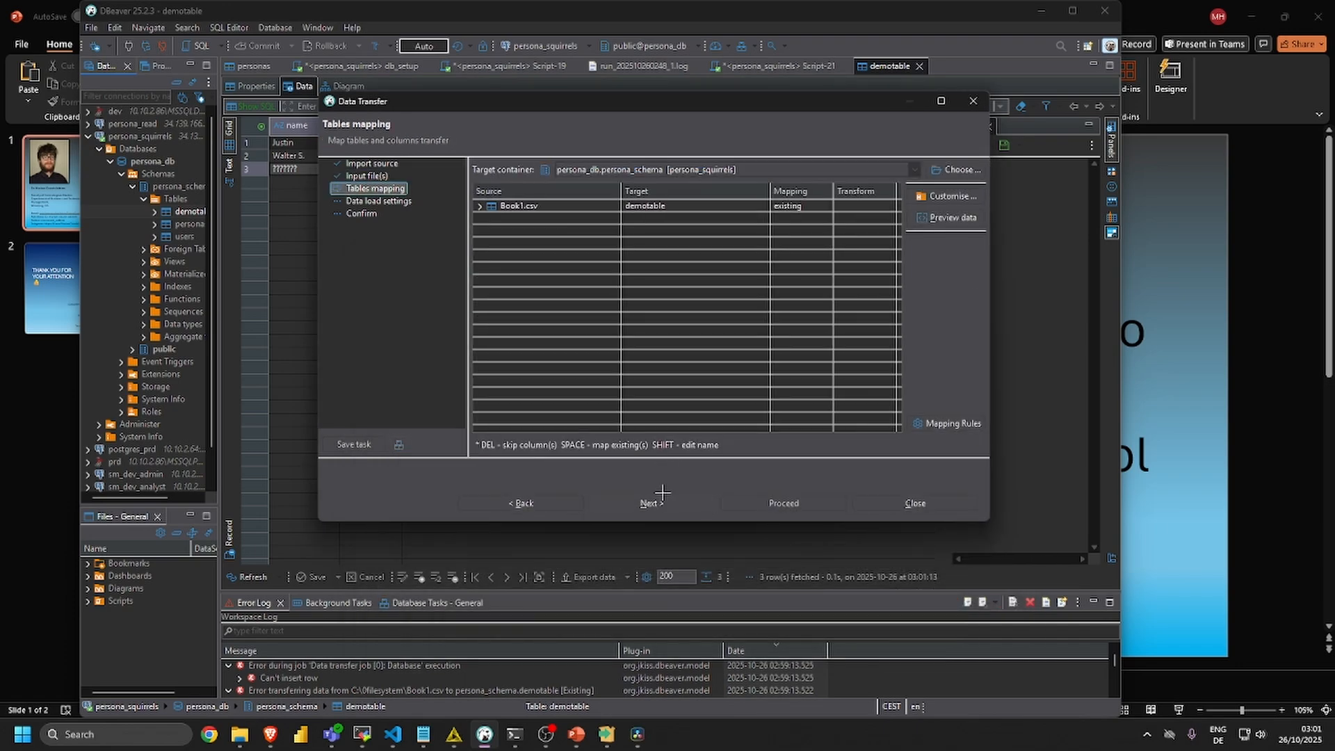
pyautogui.click(664, 502)
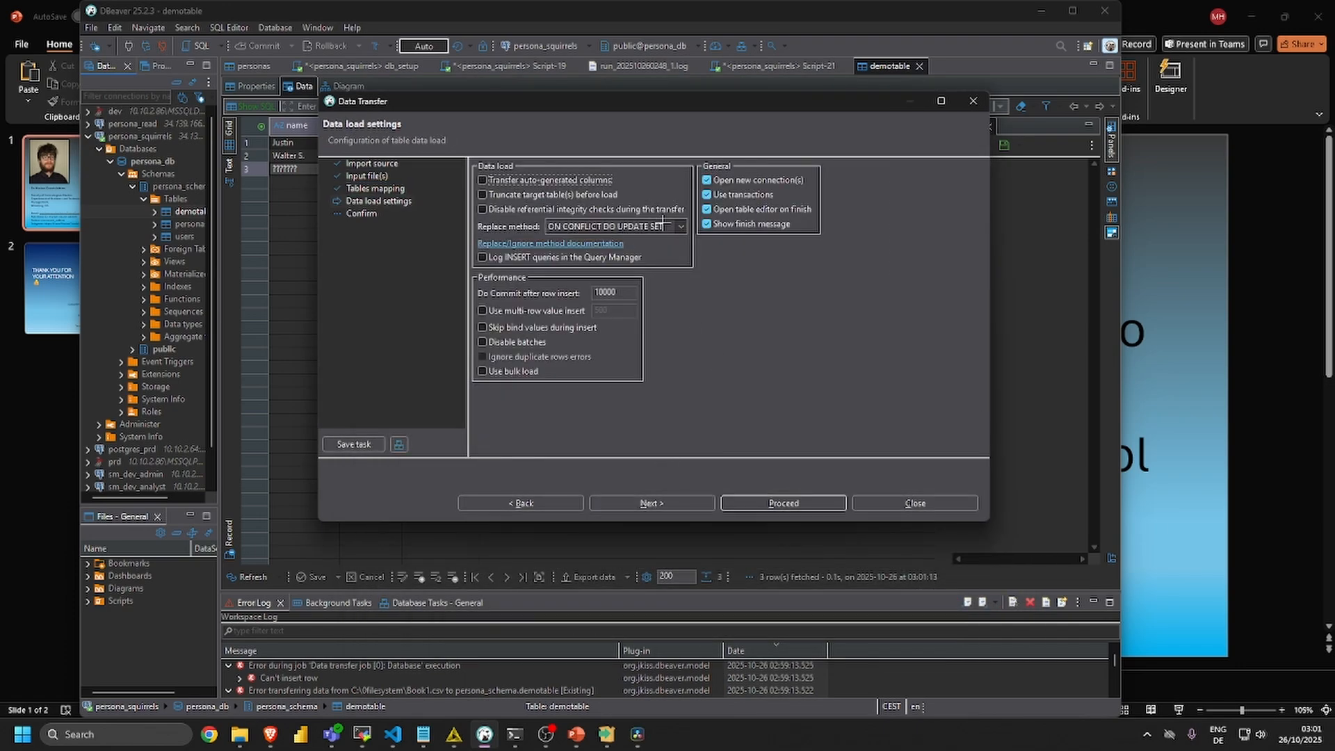
pyautogui.click(612, 227)
pyautogui.click(614, 250)
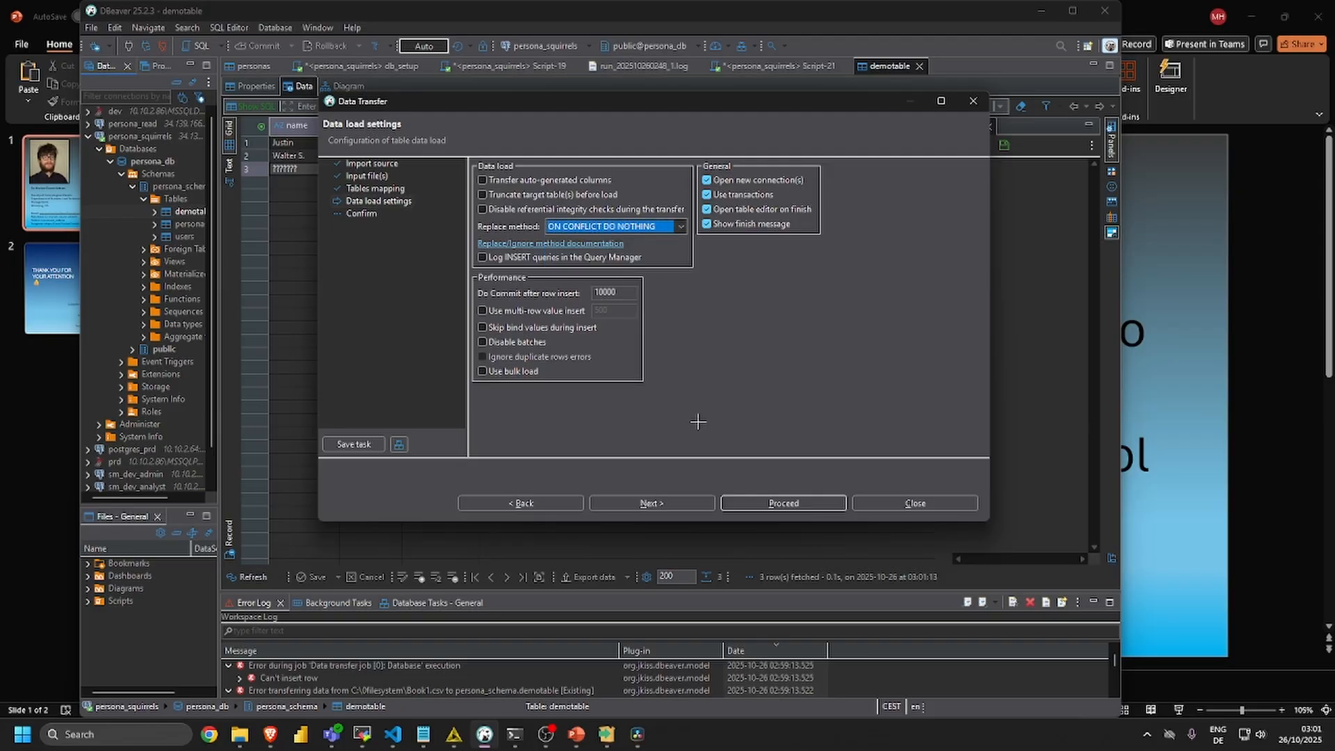
pyautogui.click(784, 501)
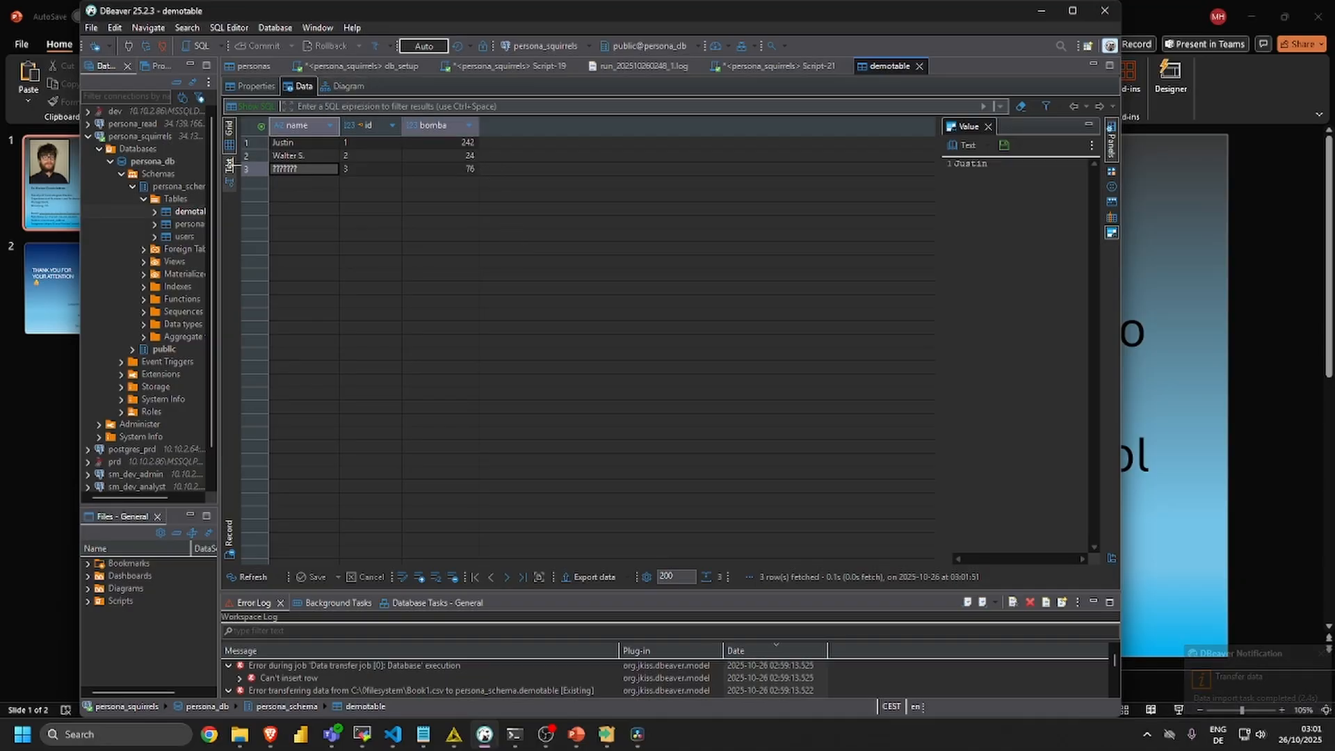
# Start another CSV import into the demotable table and choose Book1.csv as its input file.
pyautogui.click(188, 212)
pyautogui.rightClick(188, 212)
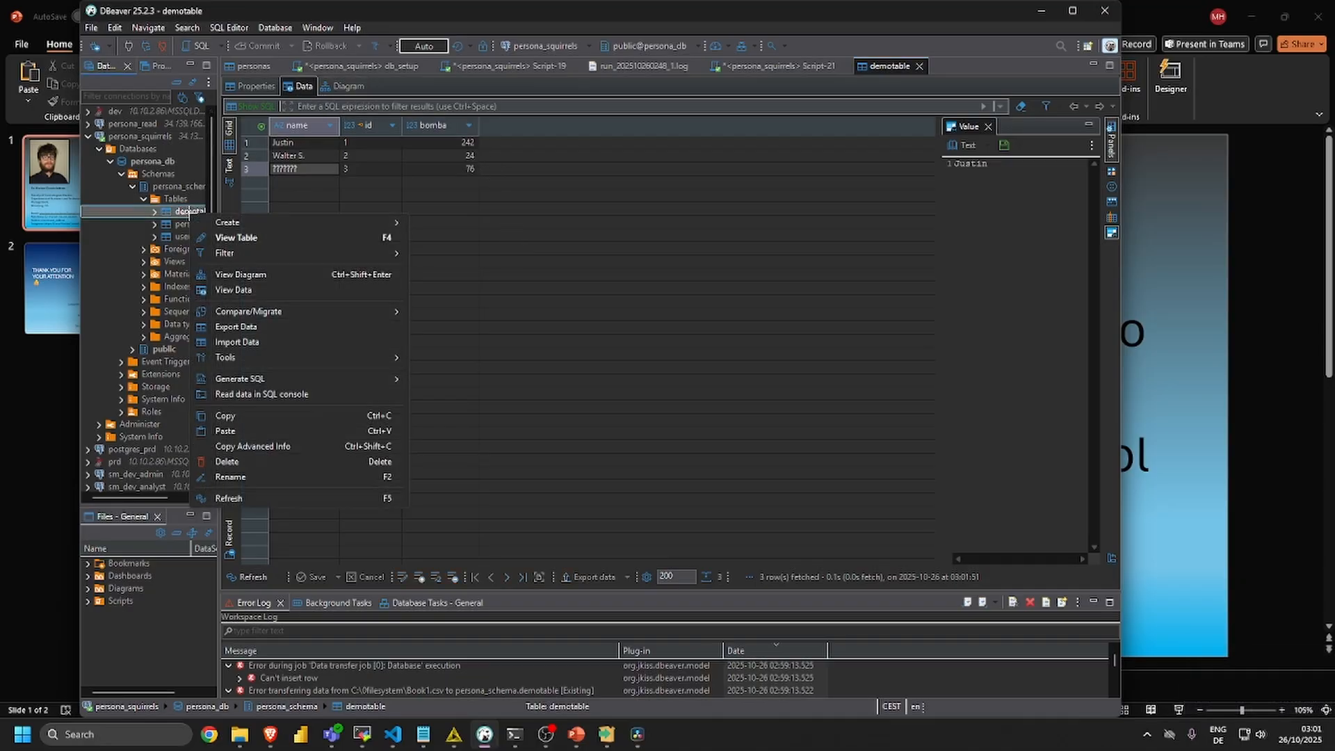
pyautogui.click(274, 343)
pyautogui.doubleClick(560, 169)
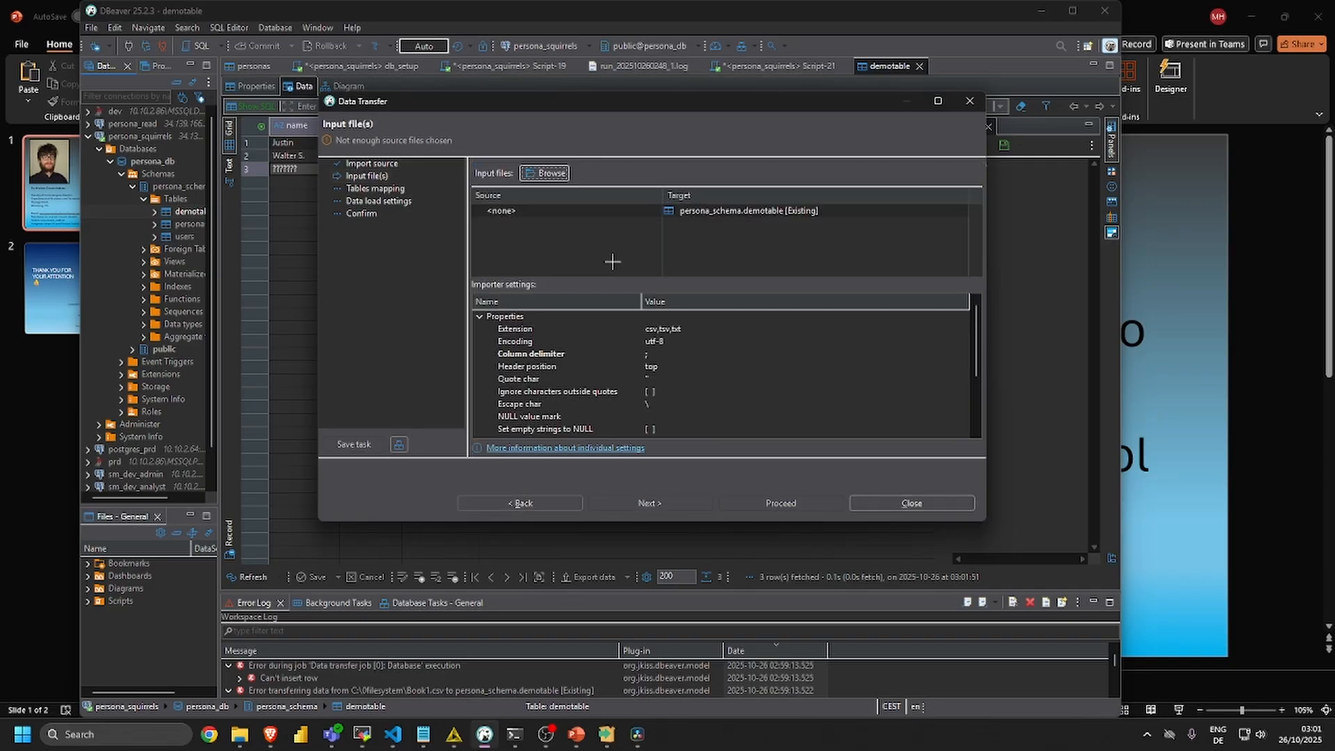
pyautogui.click(545, 173)
pyautogui.doubleClick(479, 361)
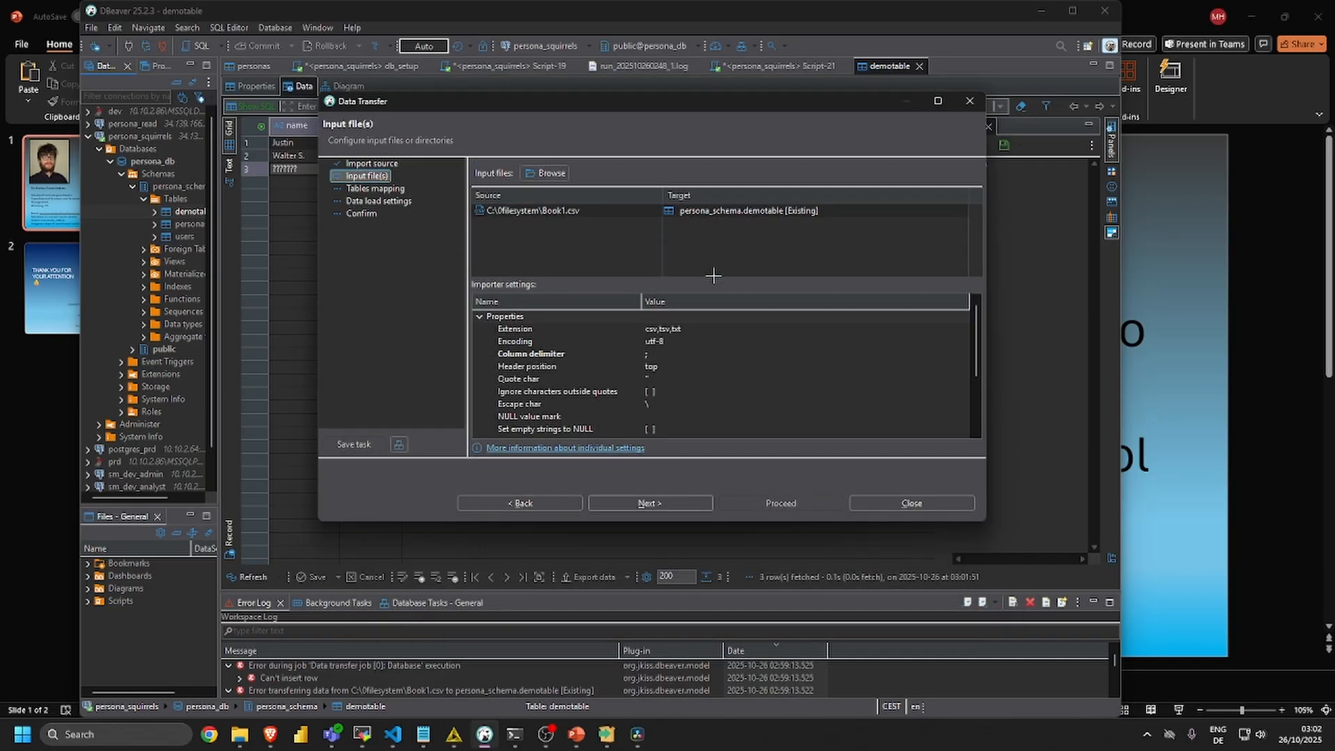
# Accept the input and mapping settings, set the replace method to <None>, and try to run the import.
pyautogui.click(685, 503)
pyautogui.click(685, 504)
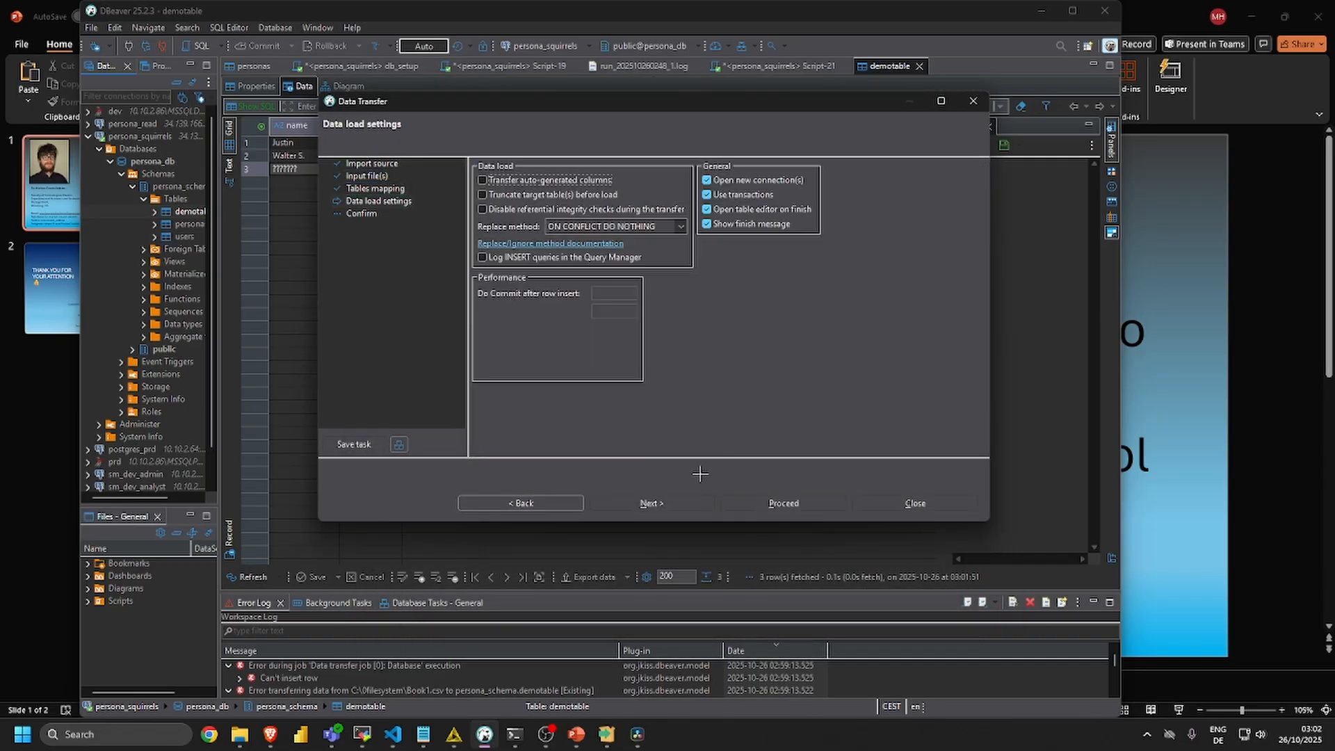
pyautogui.click(612, 226)
pyautogui.click(584, 239)
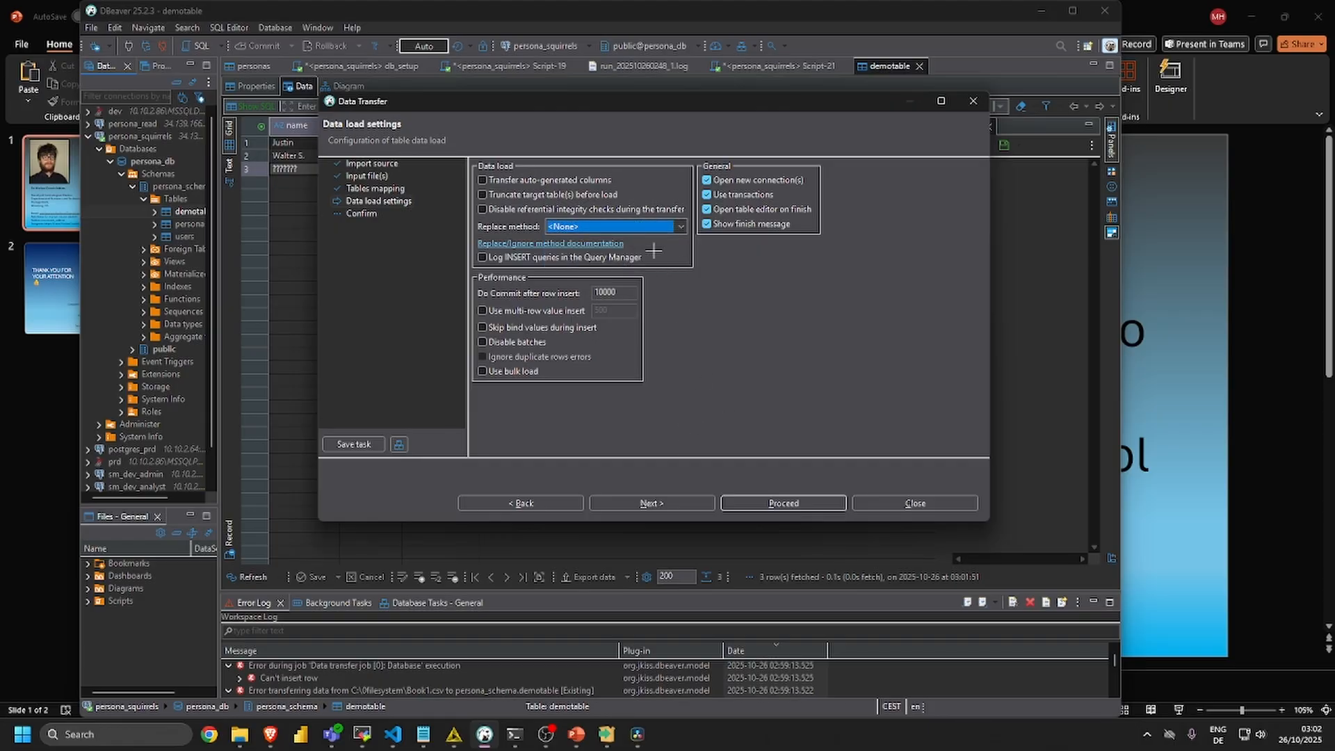
pyautogui.click(784, 503)
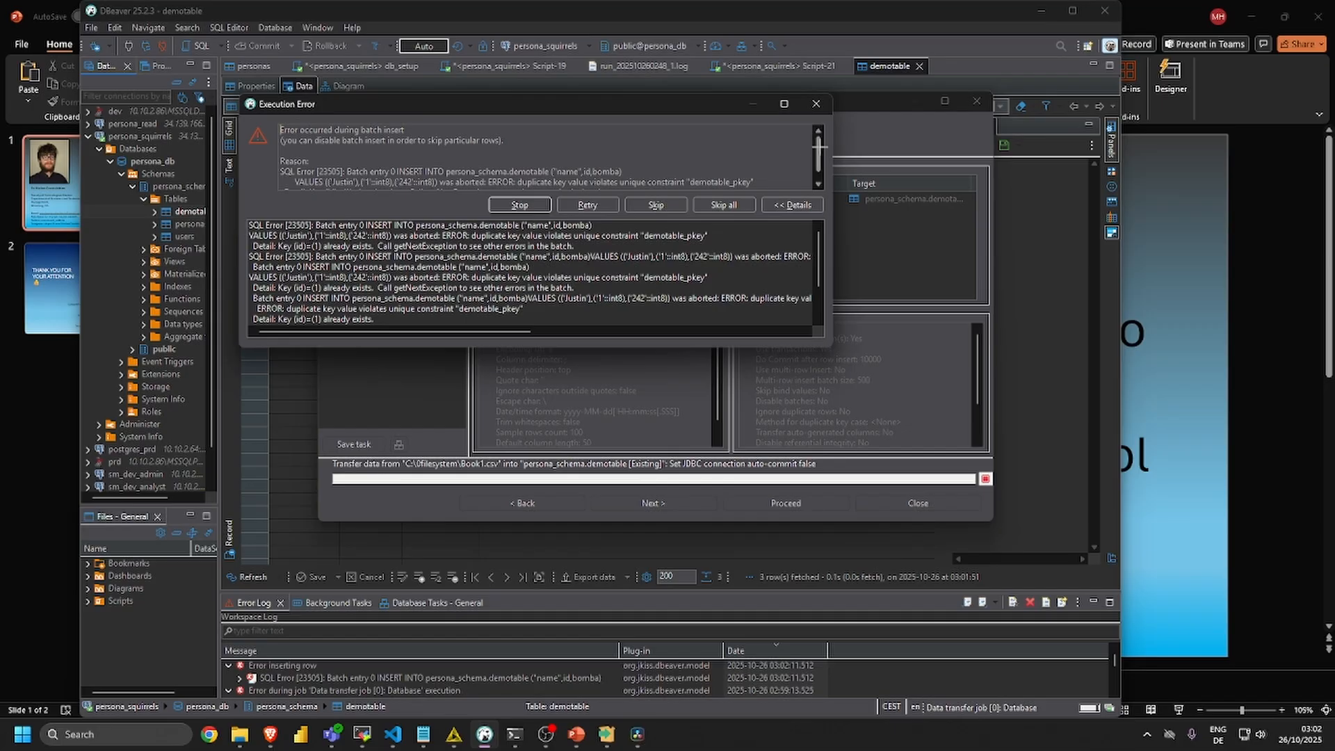
# Examine the reason text in the execution error, moving the dialog clear of the transfer details, and close the error.
pyautogui.moveTo(819, 151); pyautogui.dragTo(821, 164)
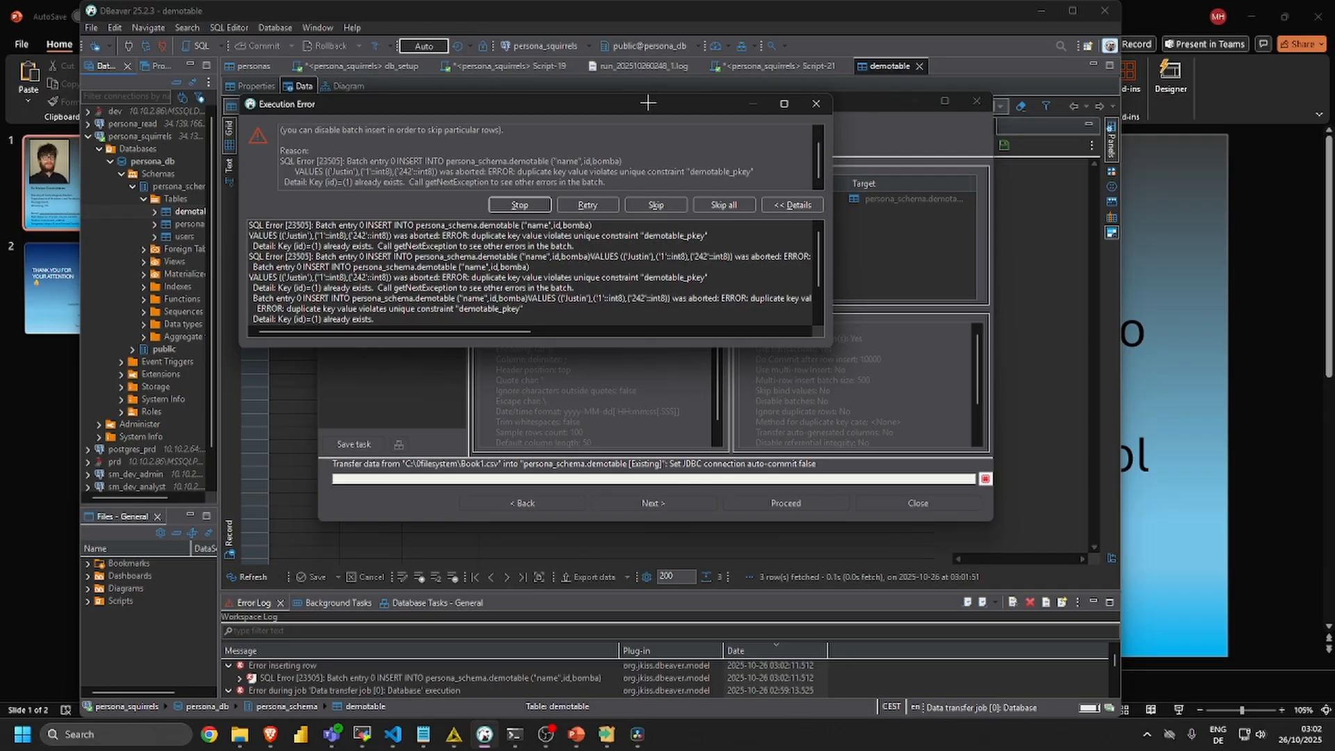
pyautogui.moveTo(650, 105); pyautogui.dragTo(830, 255)
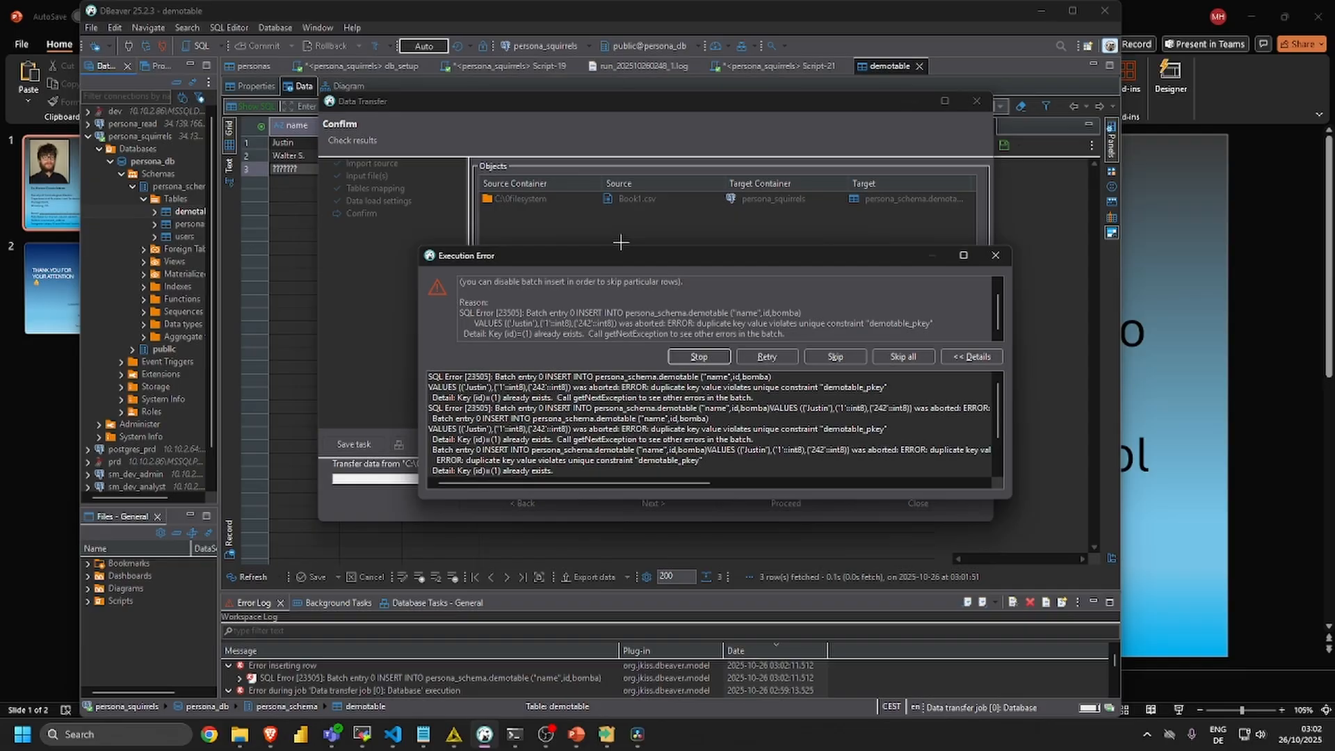
pyautogui.moveTo(694, 256); pyautogui.dragTo(654, 215)
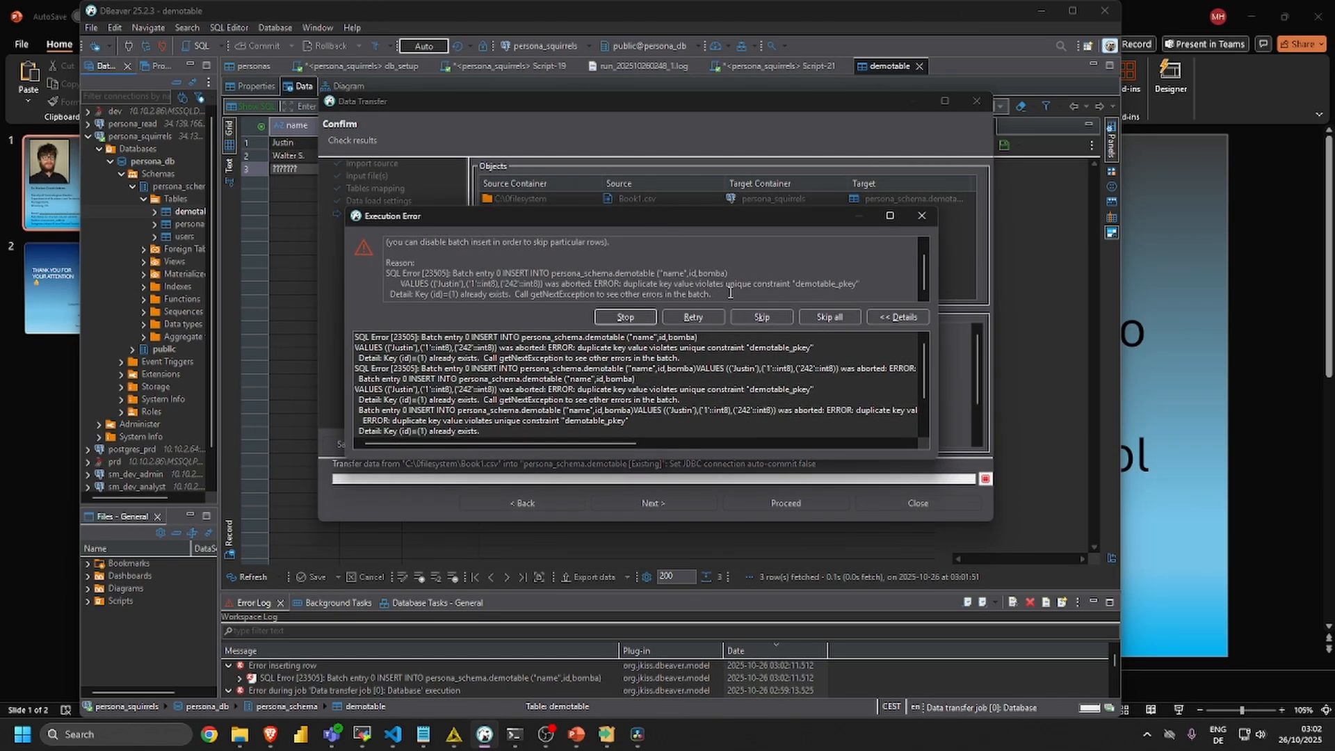
pyautogui.moveTo(727, 294); pyautogui.dragTo(841, 236)
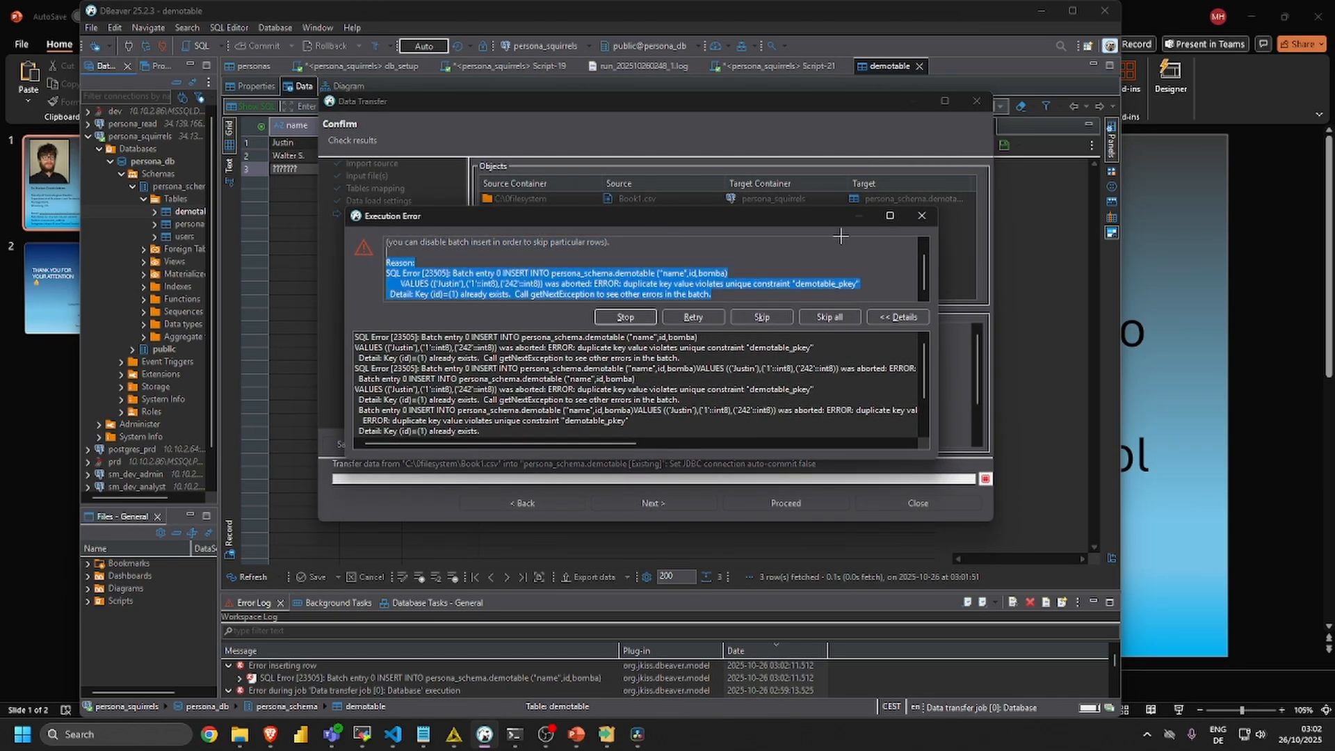
pyautogui.click(921, 214)
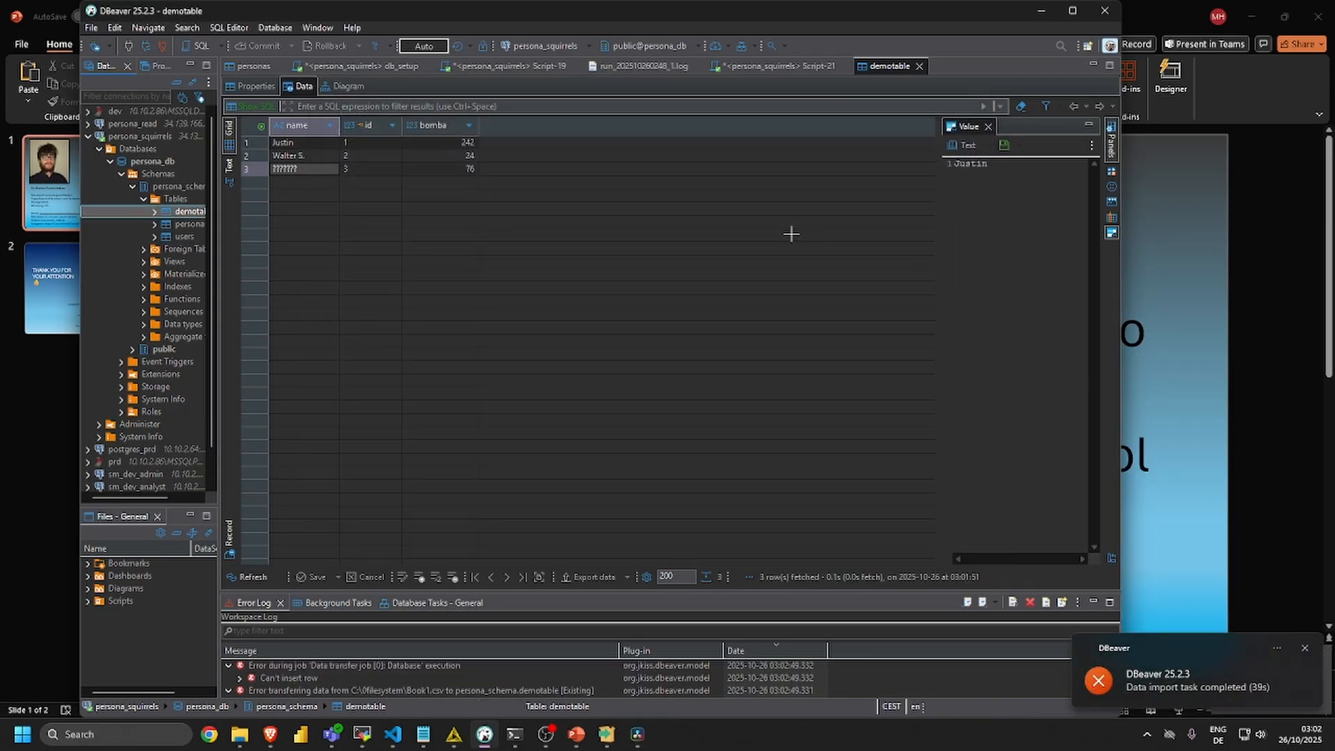
# Inspect the name value of the third demotable row in the grid and the value viewer without changing it.
pyautogui.doubleClick(306, 169)
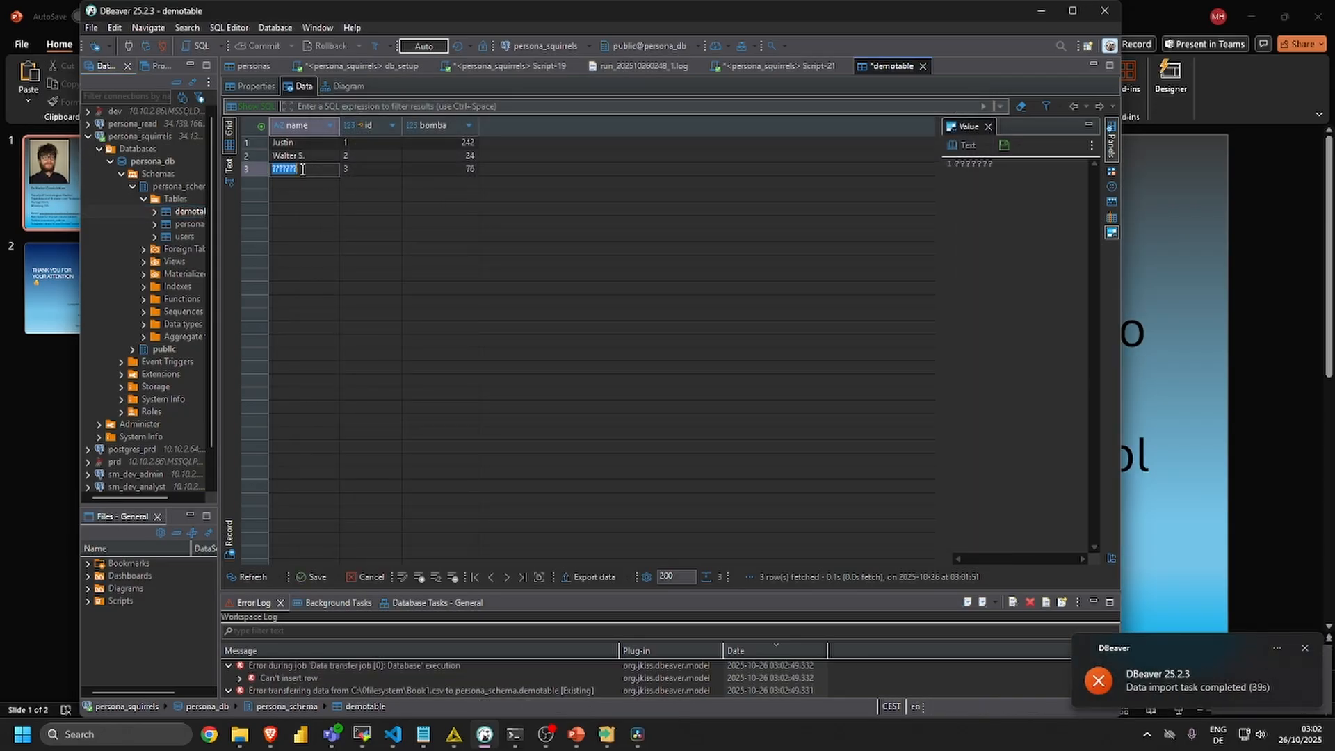
pyautogui.press('Escape')
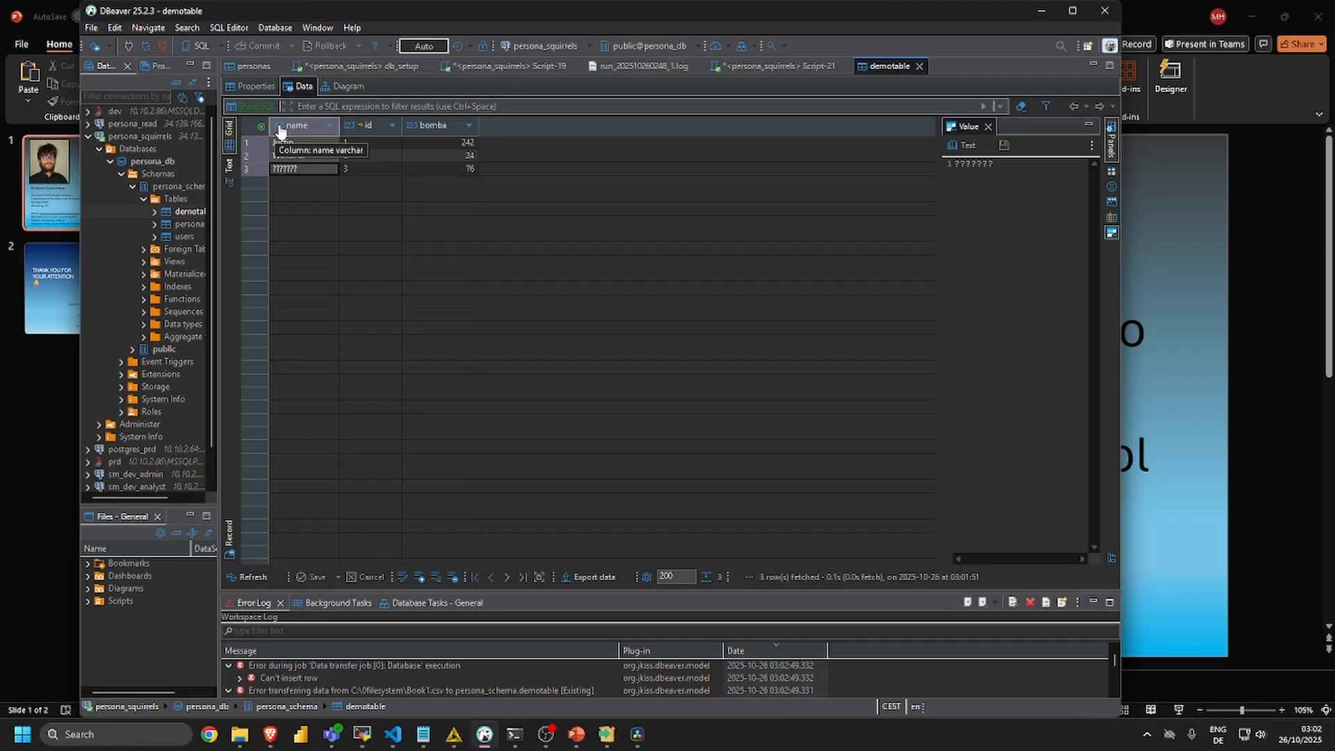
pyautogui.moveTo(983, 164); pyautogui.dragTo(944, 167)
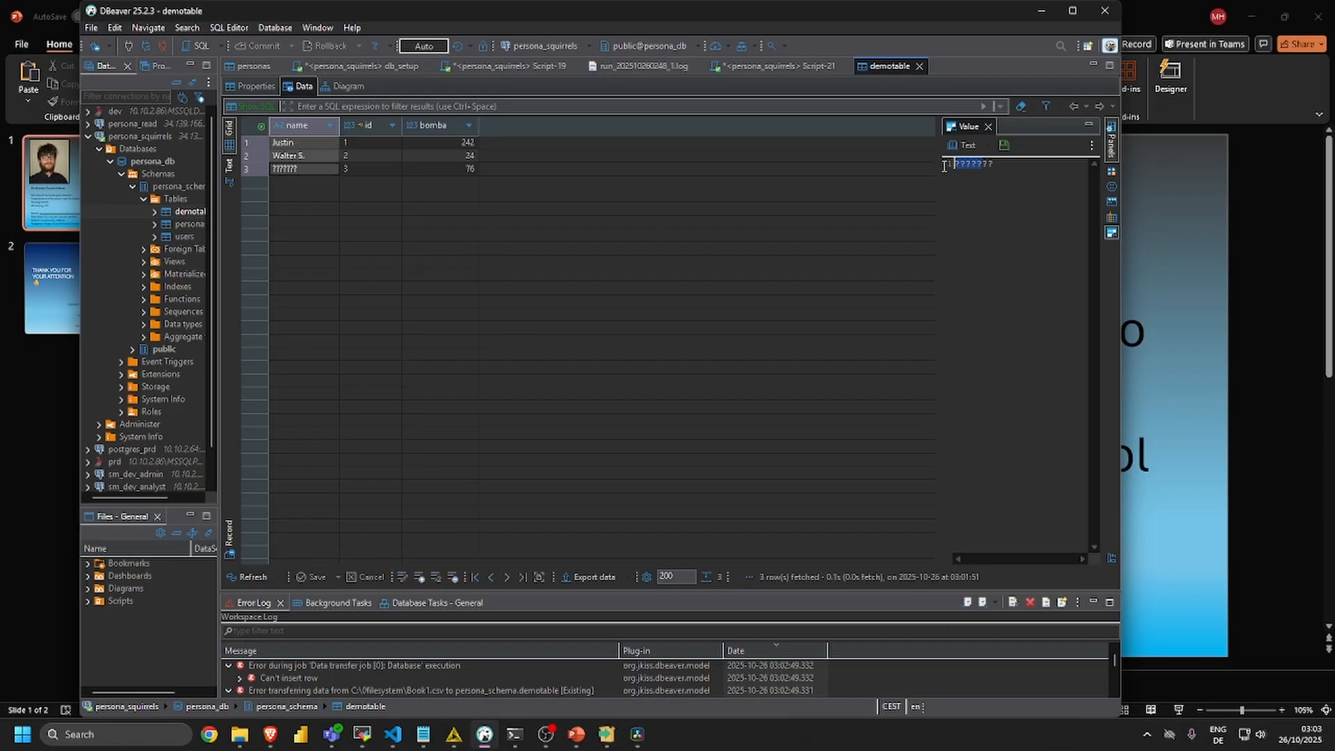
pyautogui.click(995, 164)
pyautogui.doubleClick(996, 165)
# Switch to presentation.pptx in PowerPoint and start the slide show from the first slide.
pyautogui.click(50, 397)
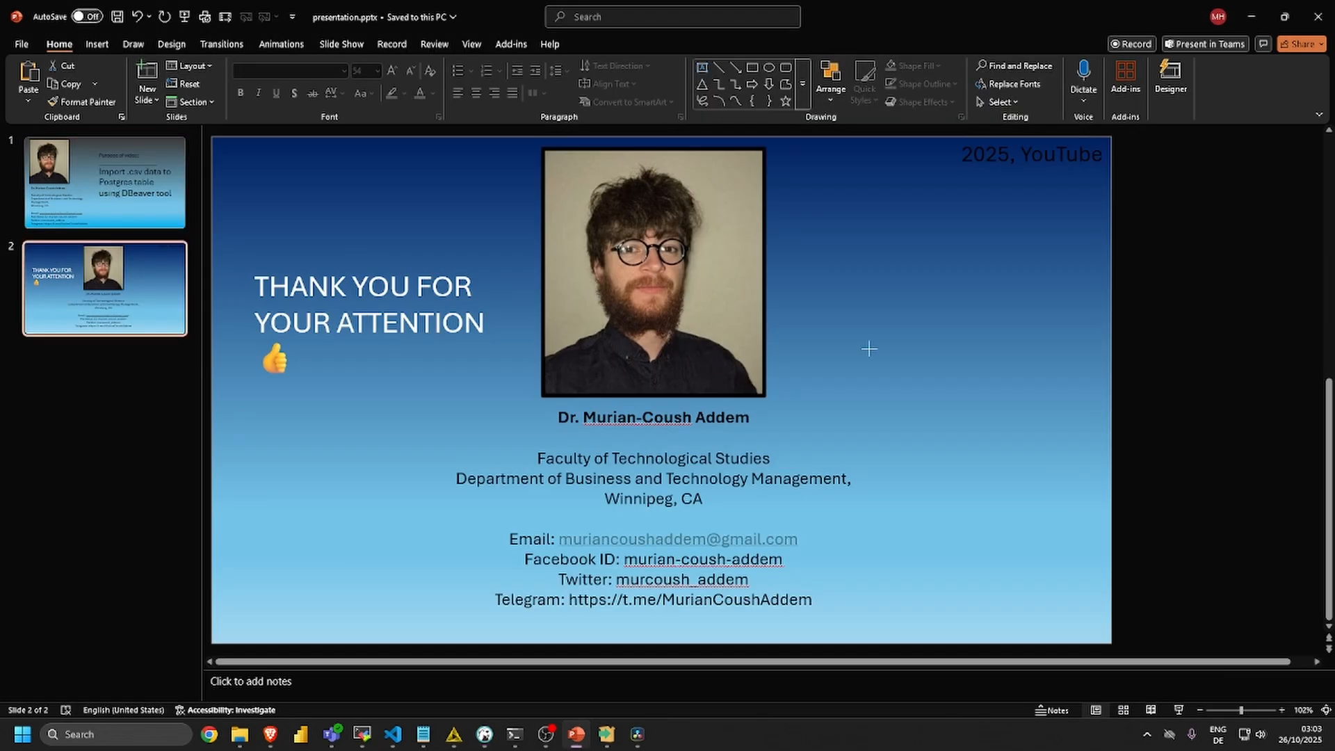
pyautogui.press('F5')
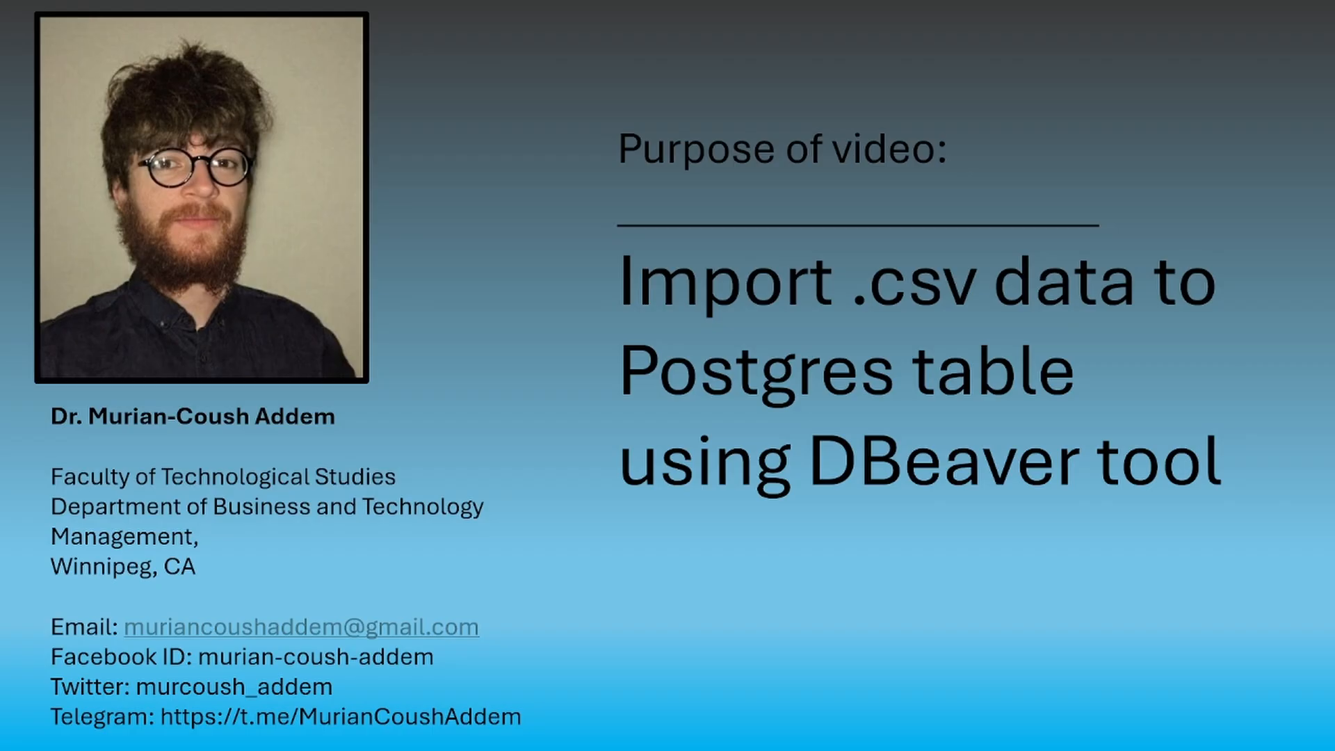